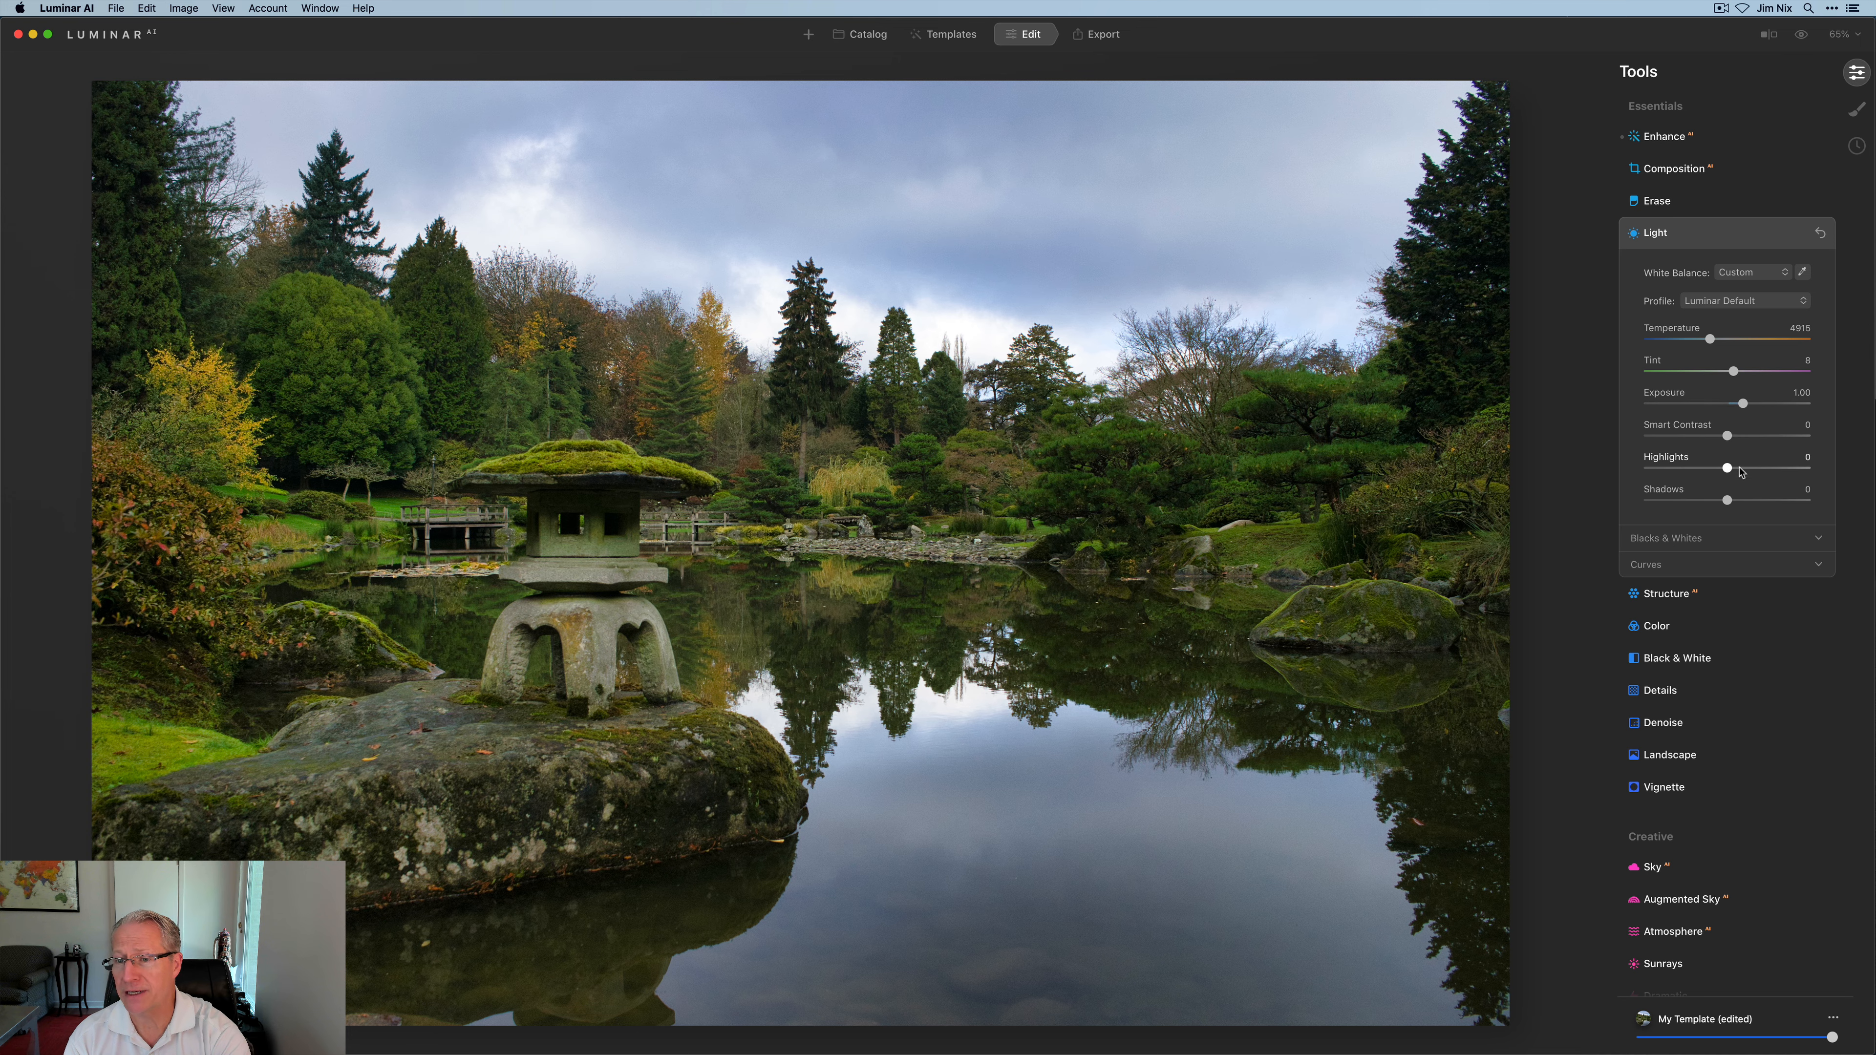
# - Lower Highlights to -55 and raise Shadows to 4 in the Light tool, and check the photo against the original and up close
pyautogui.moveTo(1742, 470)
pyautogui.mouseDown()
pyautogui.moveTo(1683, 473)
pyautogui.moveTo(1733, 504)
pyautogui.mouseUp()
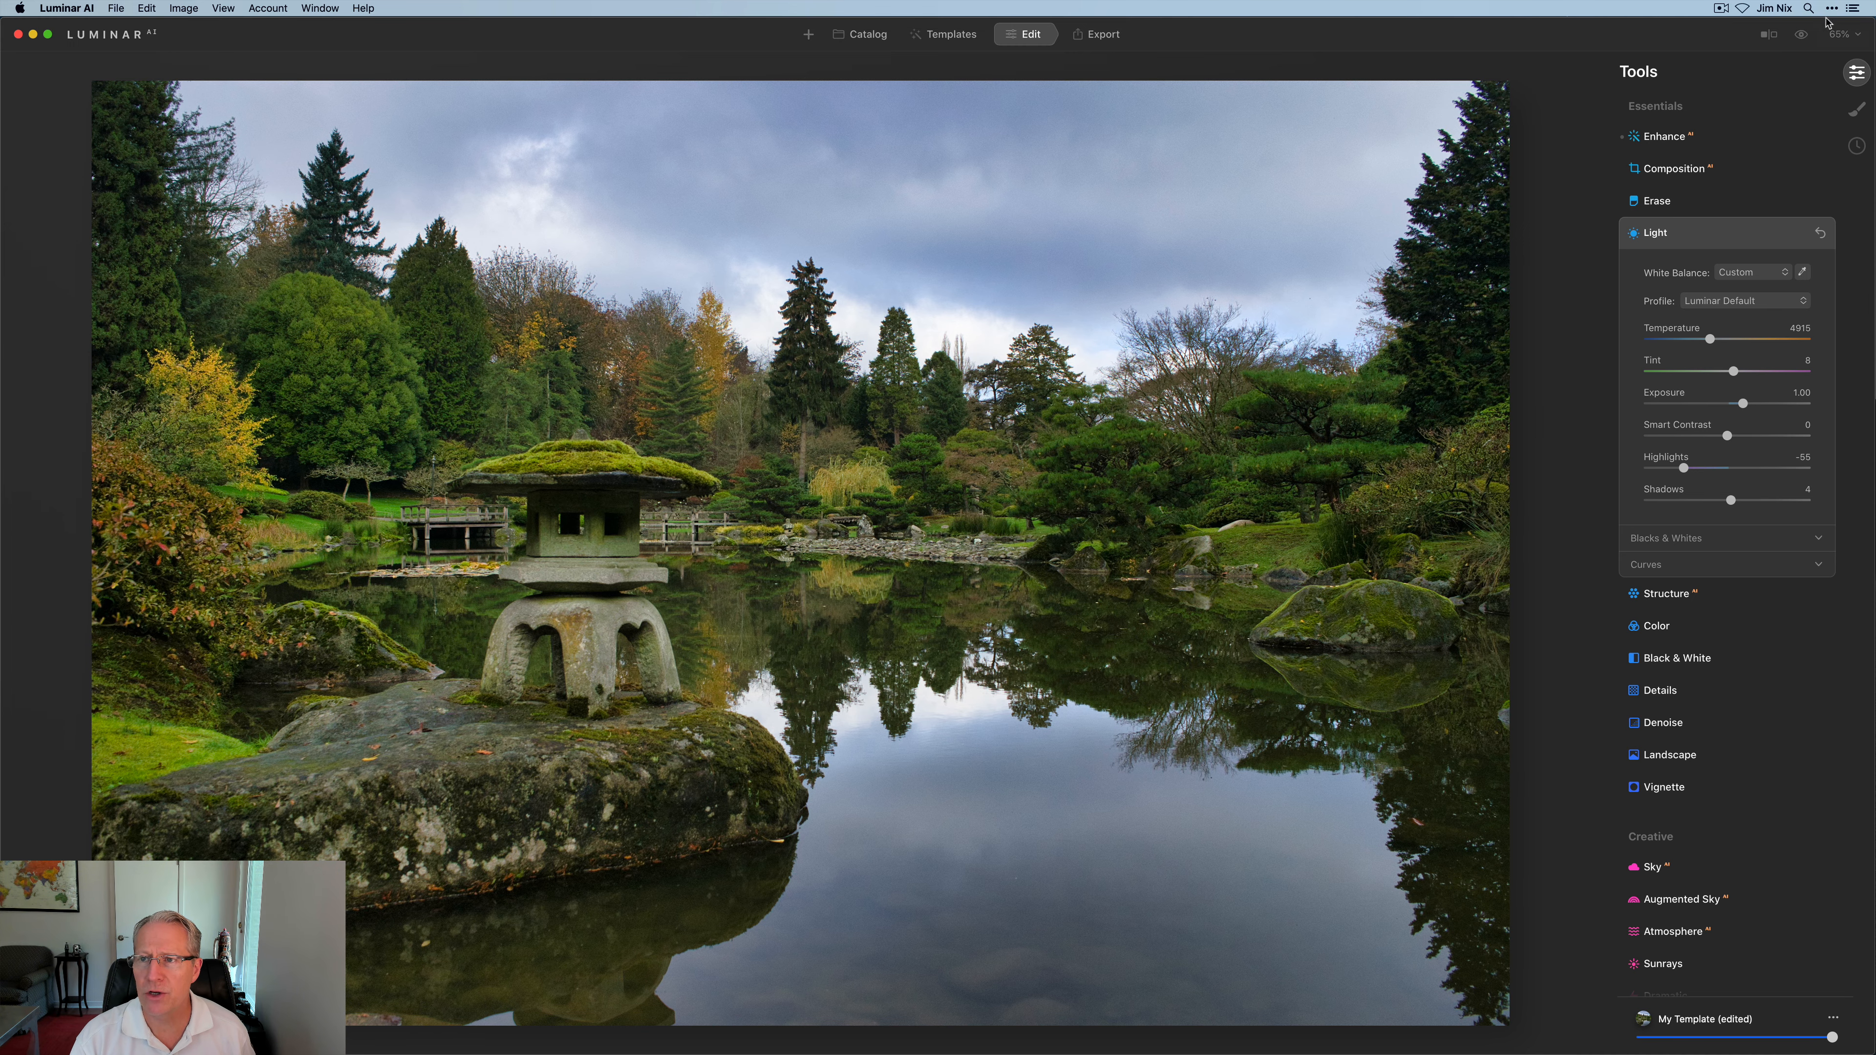
pyautogui.click(1801, 35)
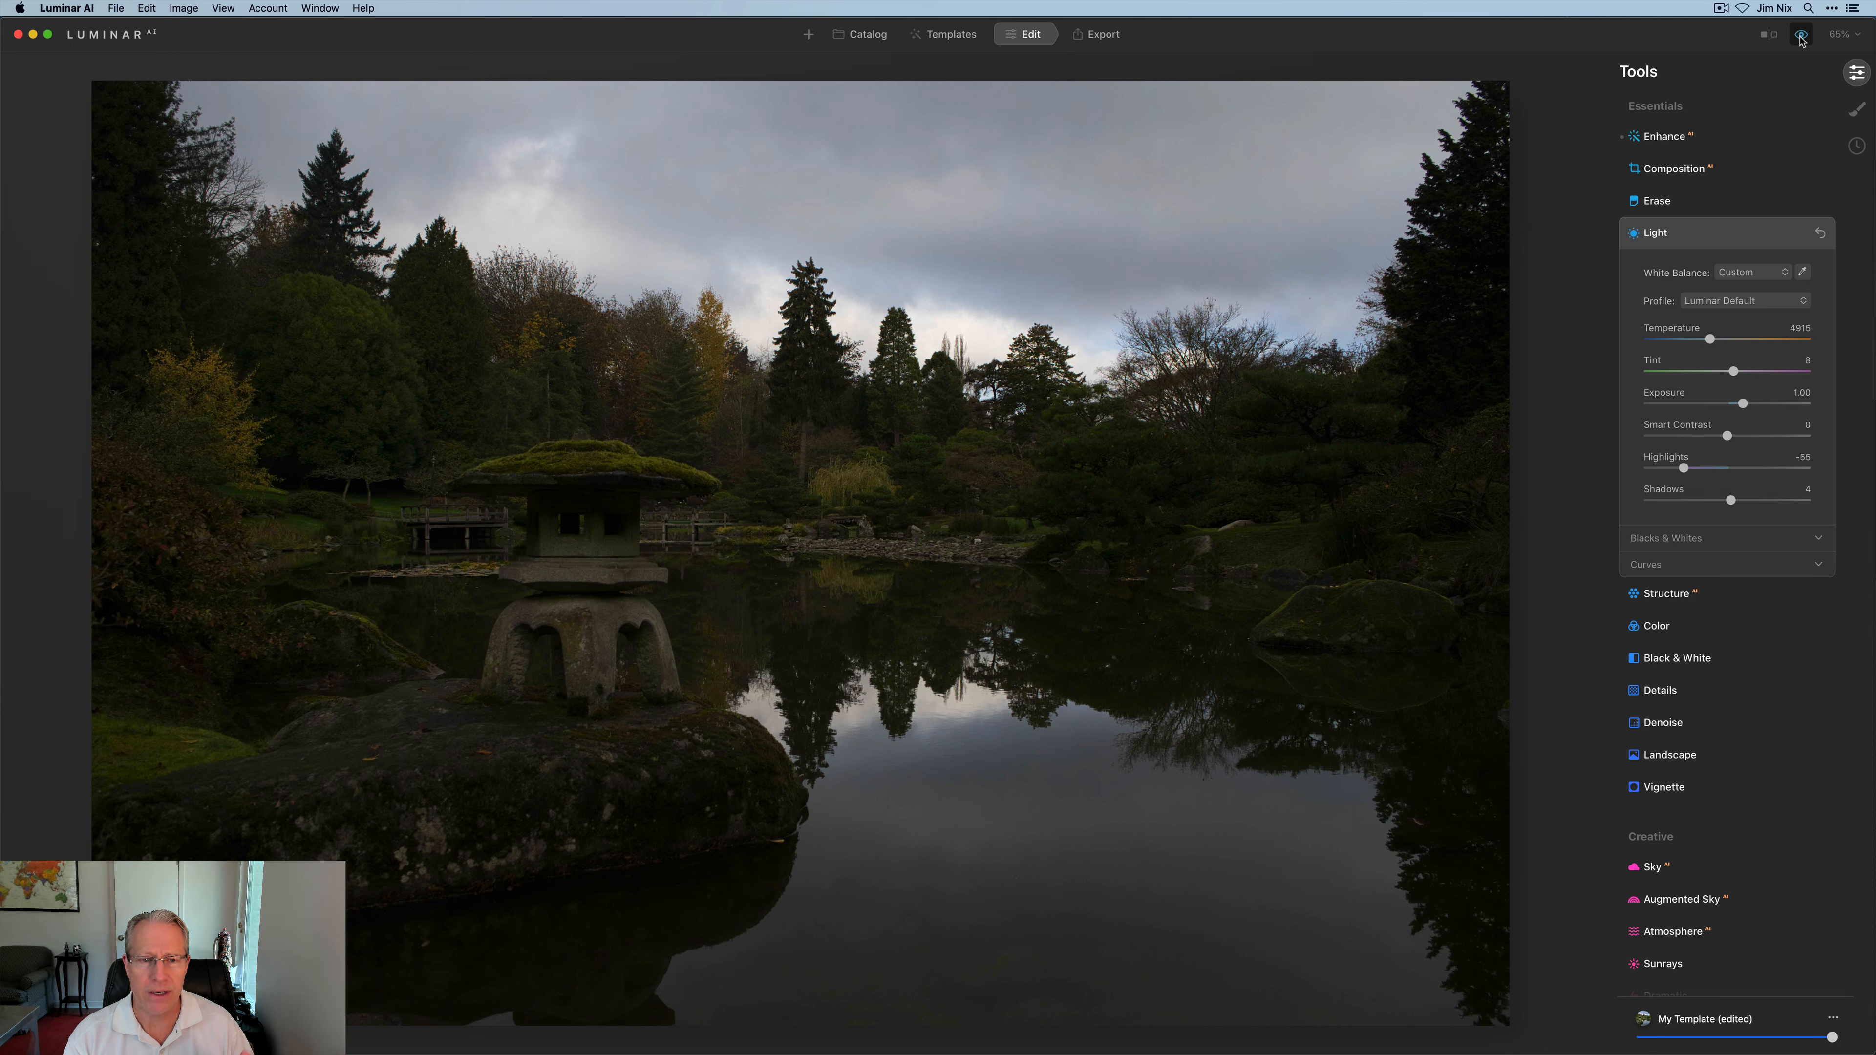
pyautogui.click(1801, 37)
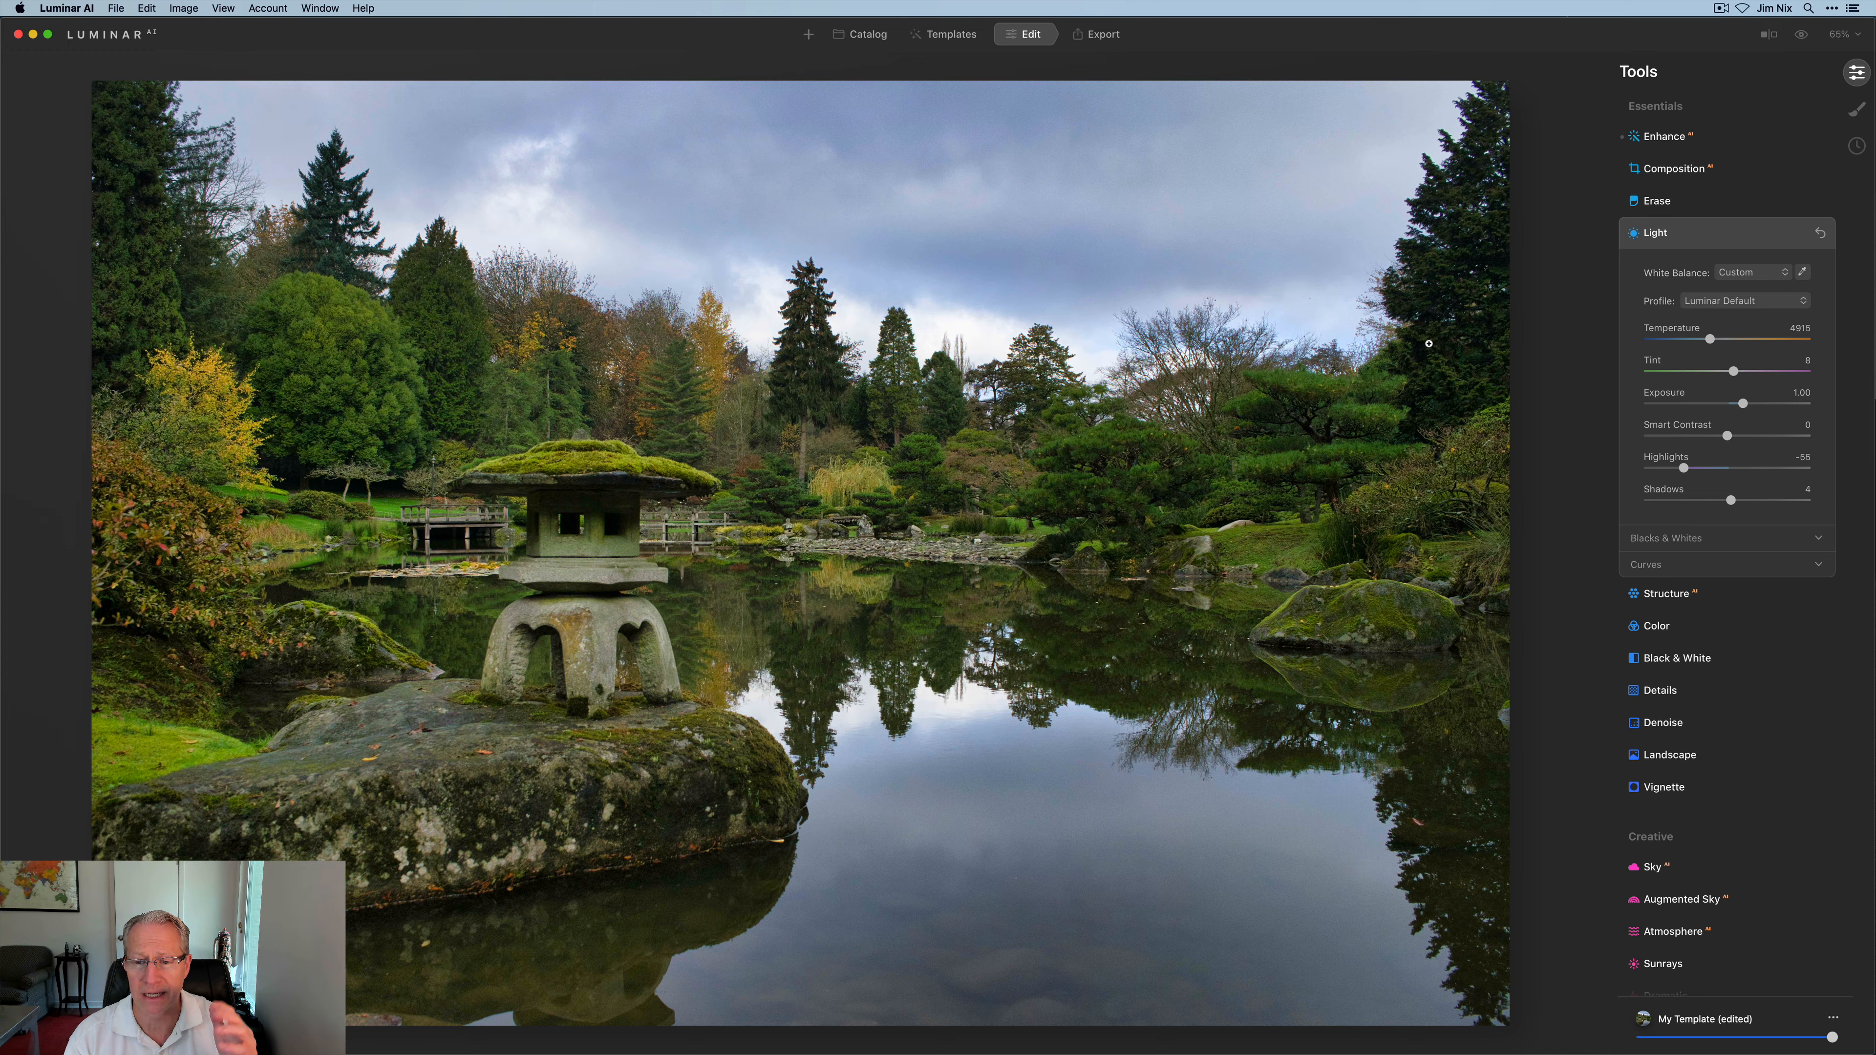
pyautogui.doubleClick(1336, 651)
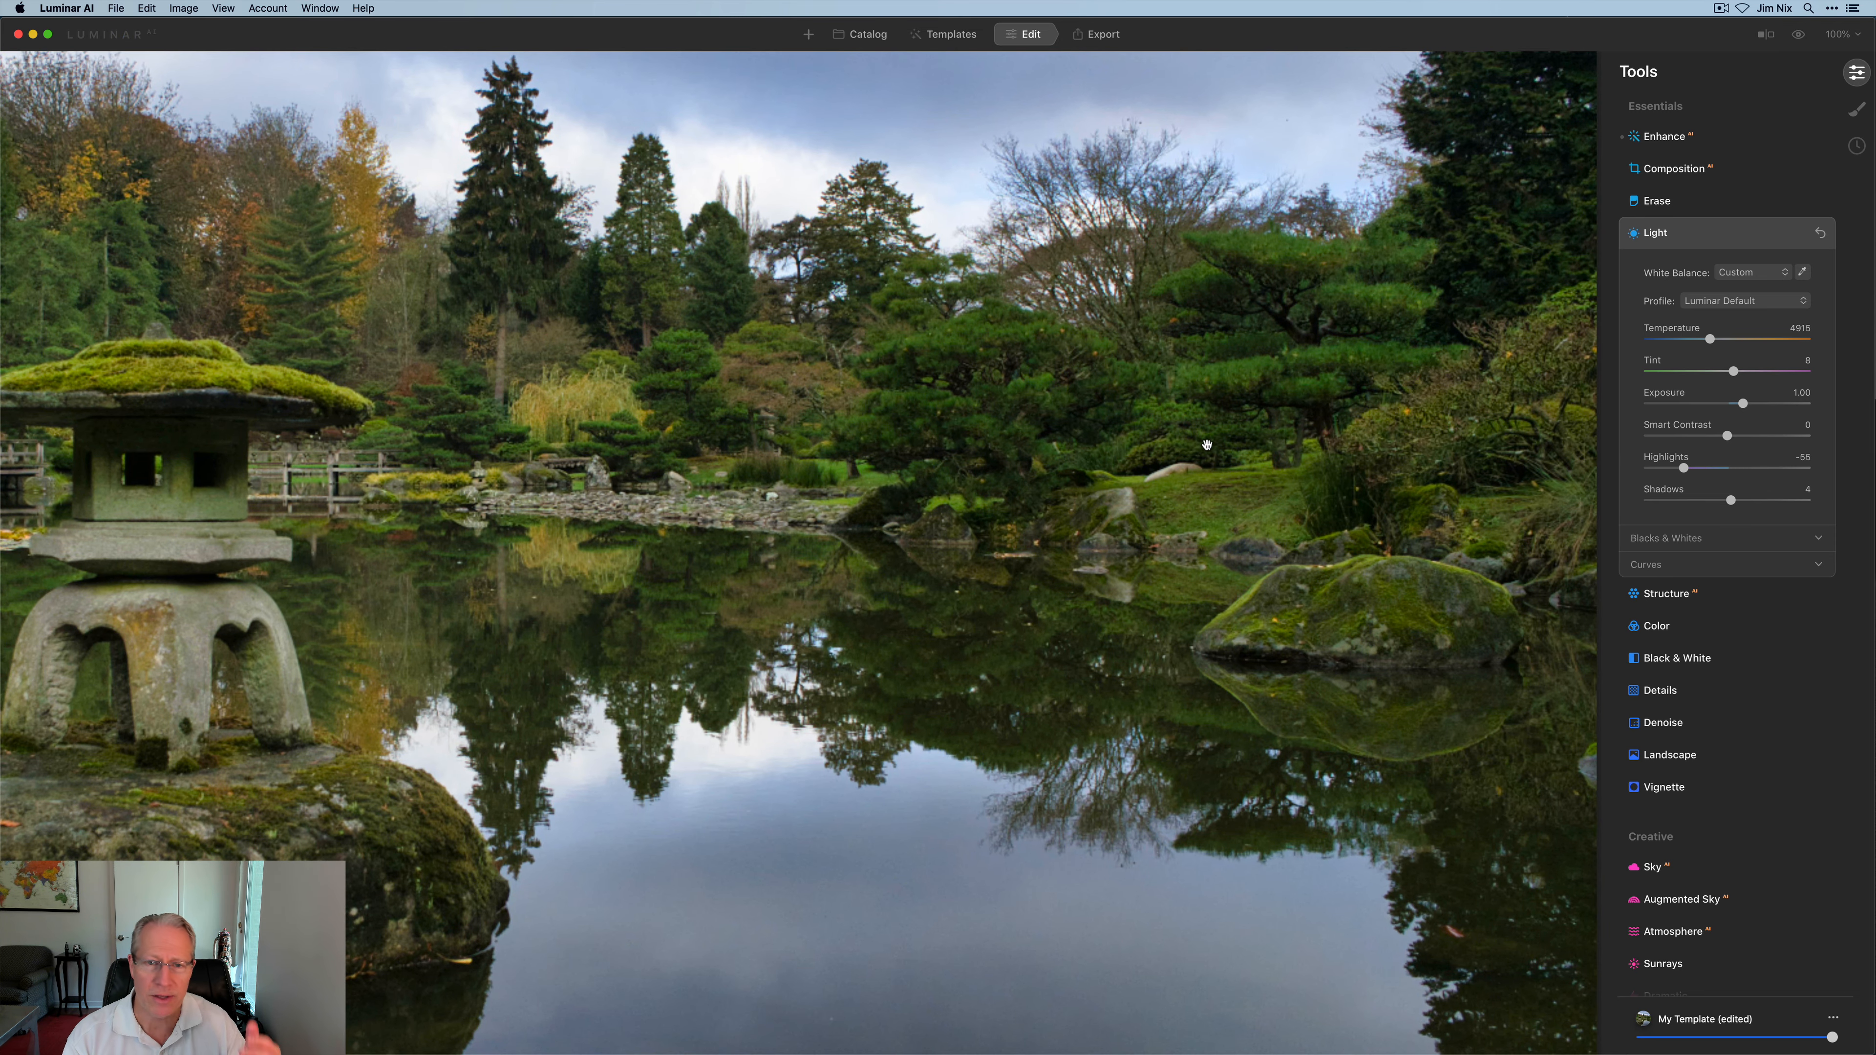
pyautogui.doubleClick(1184, 590)
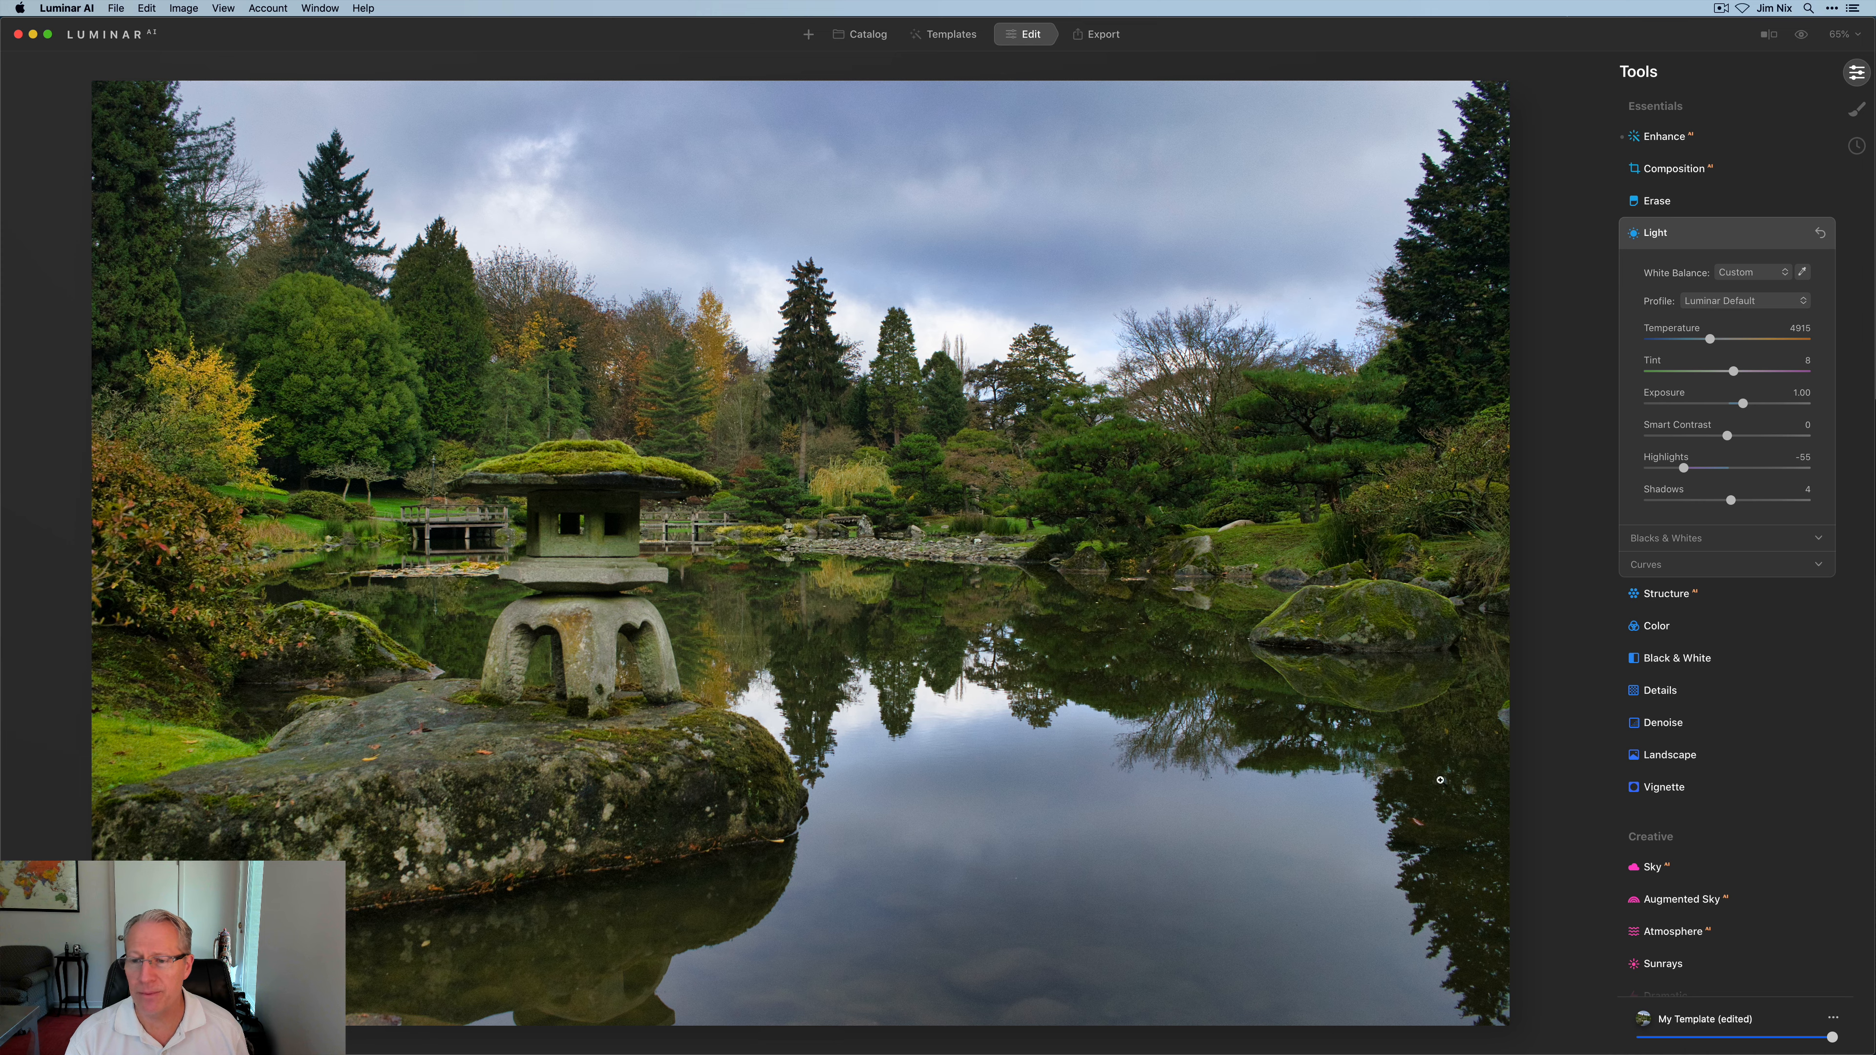
# - Set the Structure Amount to about -48 and paint its mask over the sky with a brush radius of 136
pyautogui.click(1678, 592)
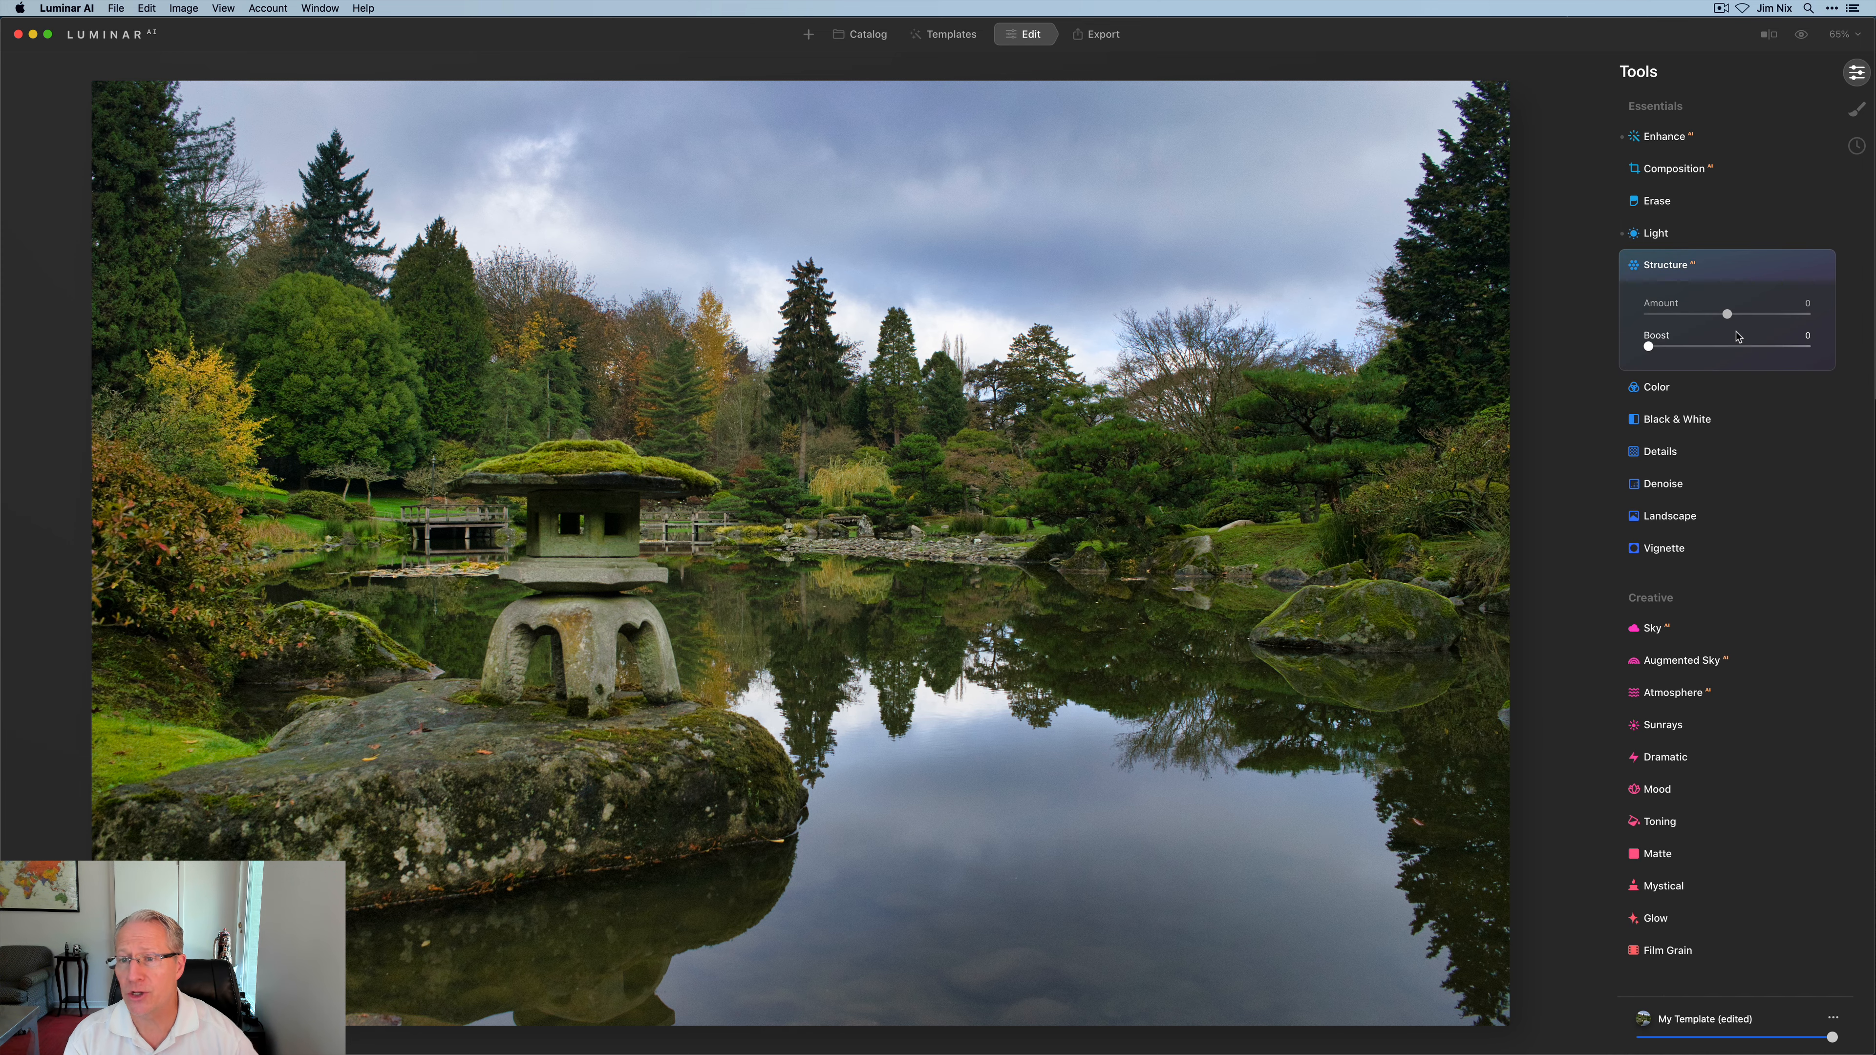
pyautogui.moveTo(1726, 315); pyautogui.dragTo(1692, 316)
pyautogui.click(1794, 265)
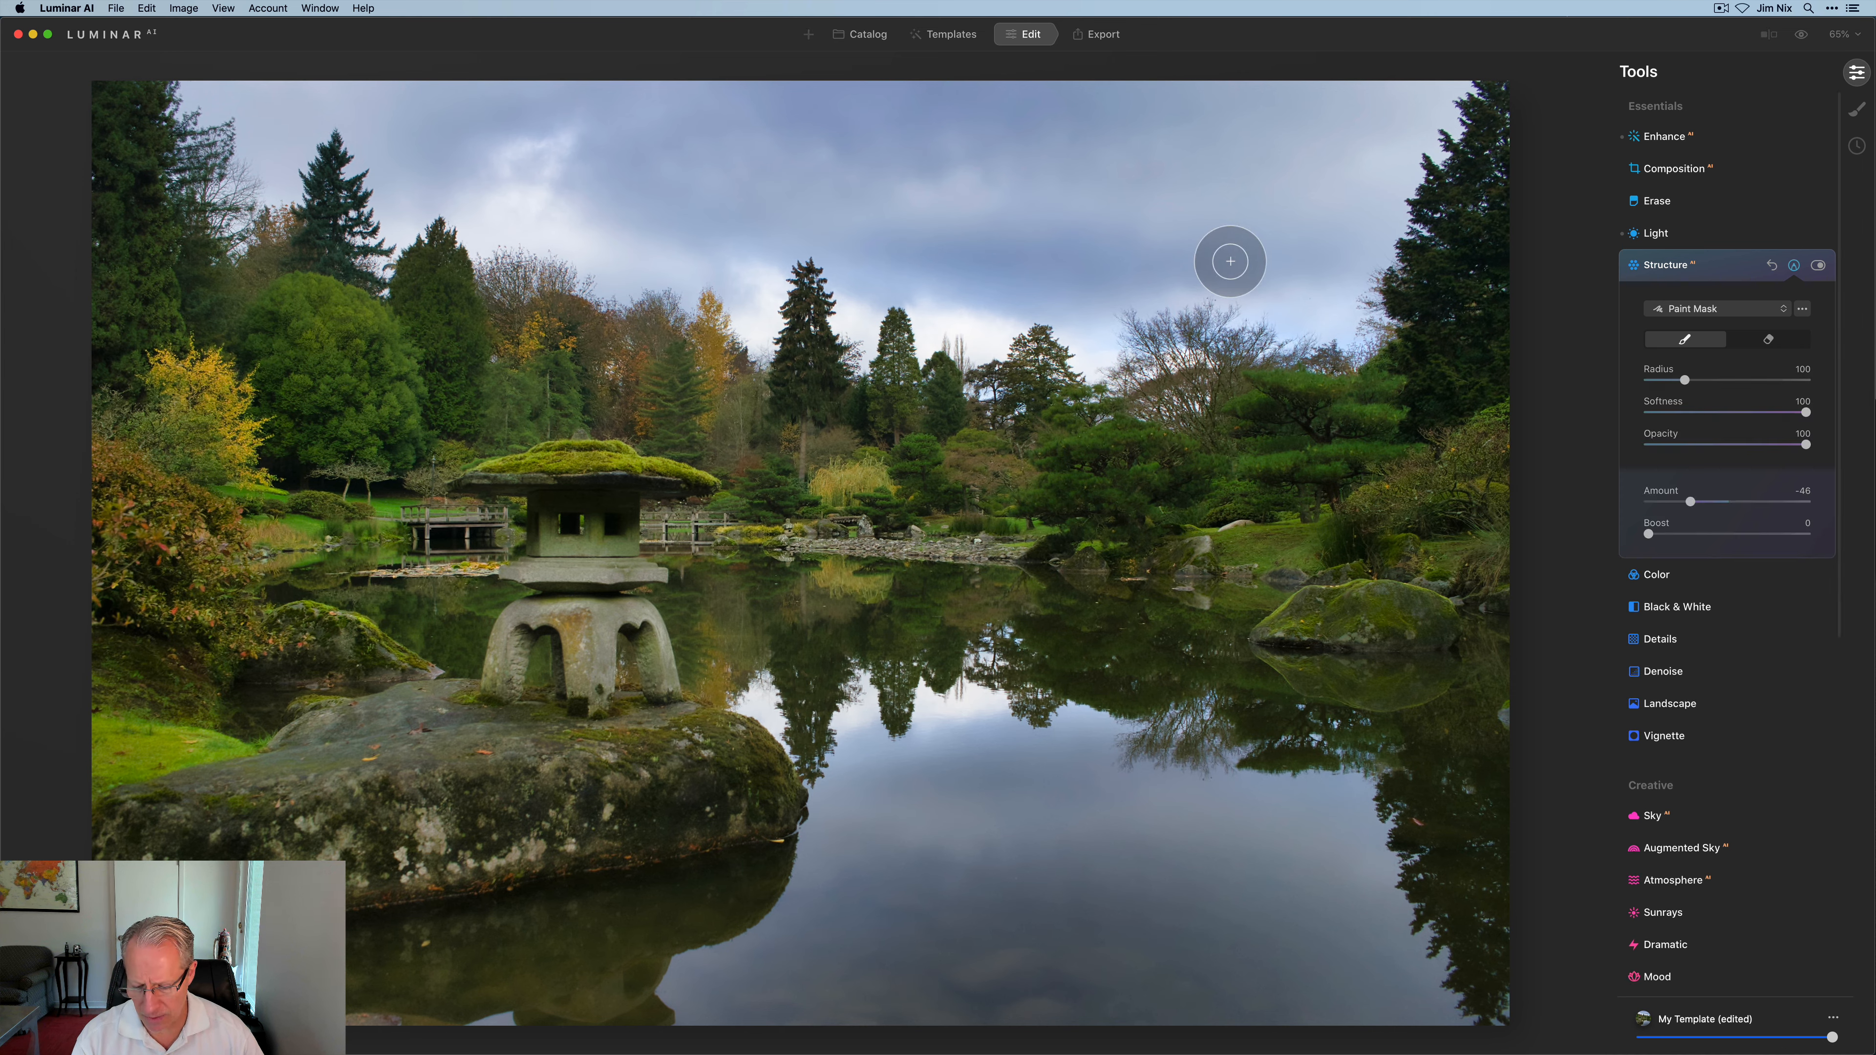
pyautogui.press(']')
pyautogui.press(']')
pyautogui.moveTo(1229, 261)
pyautogui.mouseDown()
pyautogui.moveTo(1323, 298)
pyautogui.moveTo(1424, 109)
pyautogui.moveTo(1177, 196)
pyautogui.moveTo(1096, 277)
pyautogui.moveTo(870, 277)
pyautogui.moveTo(1063, 209)
pyautogui.moveTo(1026, 163)
pyautogui.mouseUp()
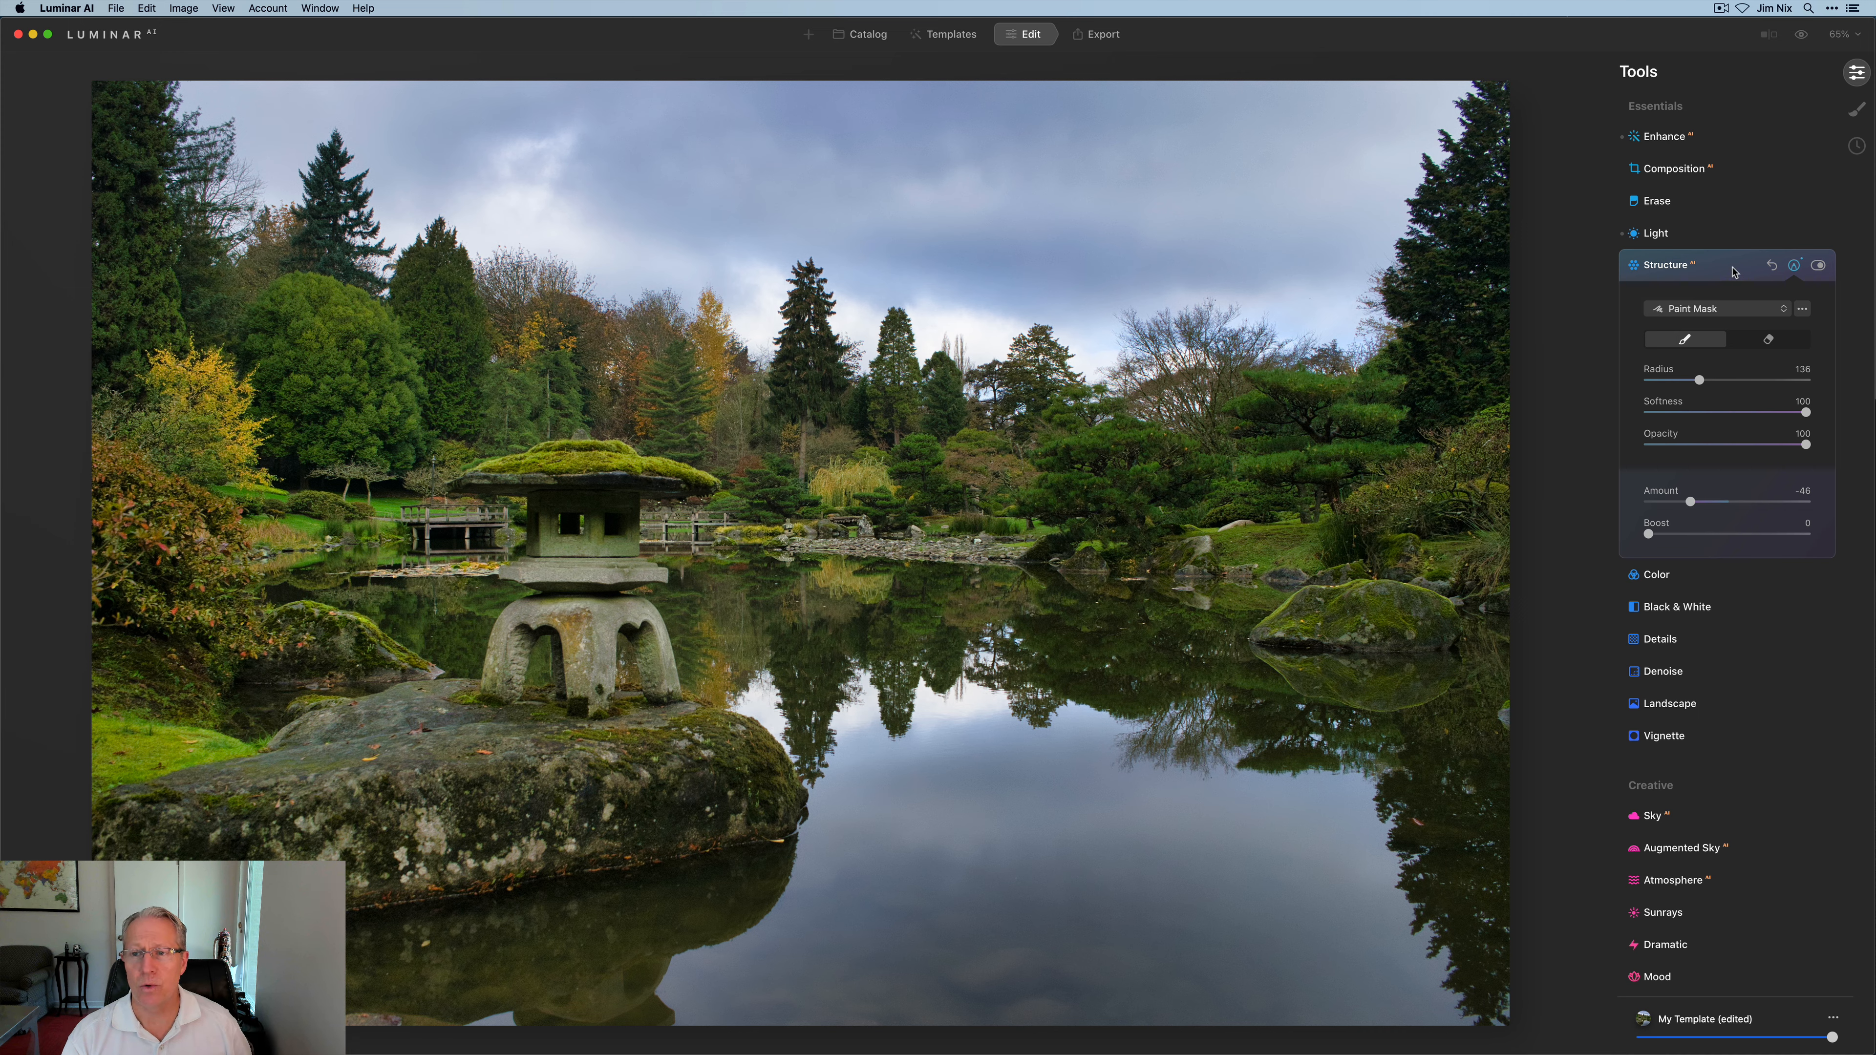
pyautogui.click(1733, 272)
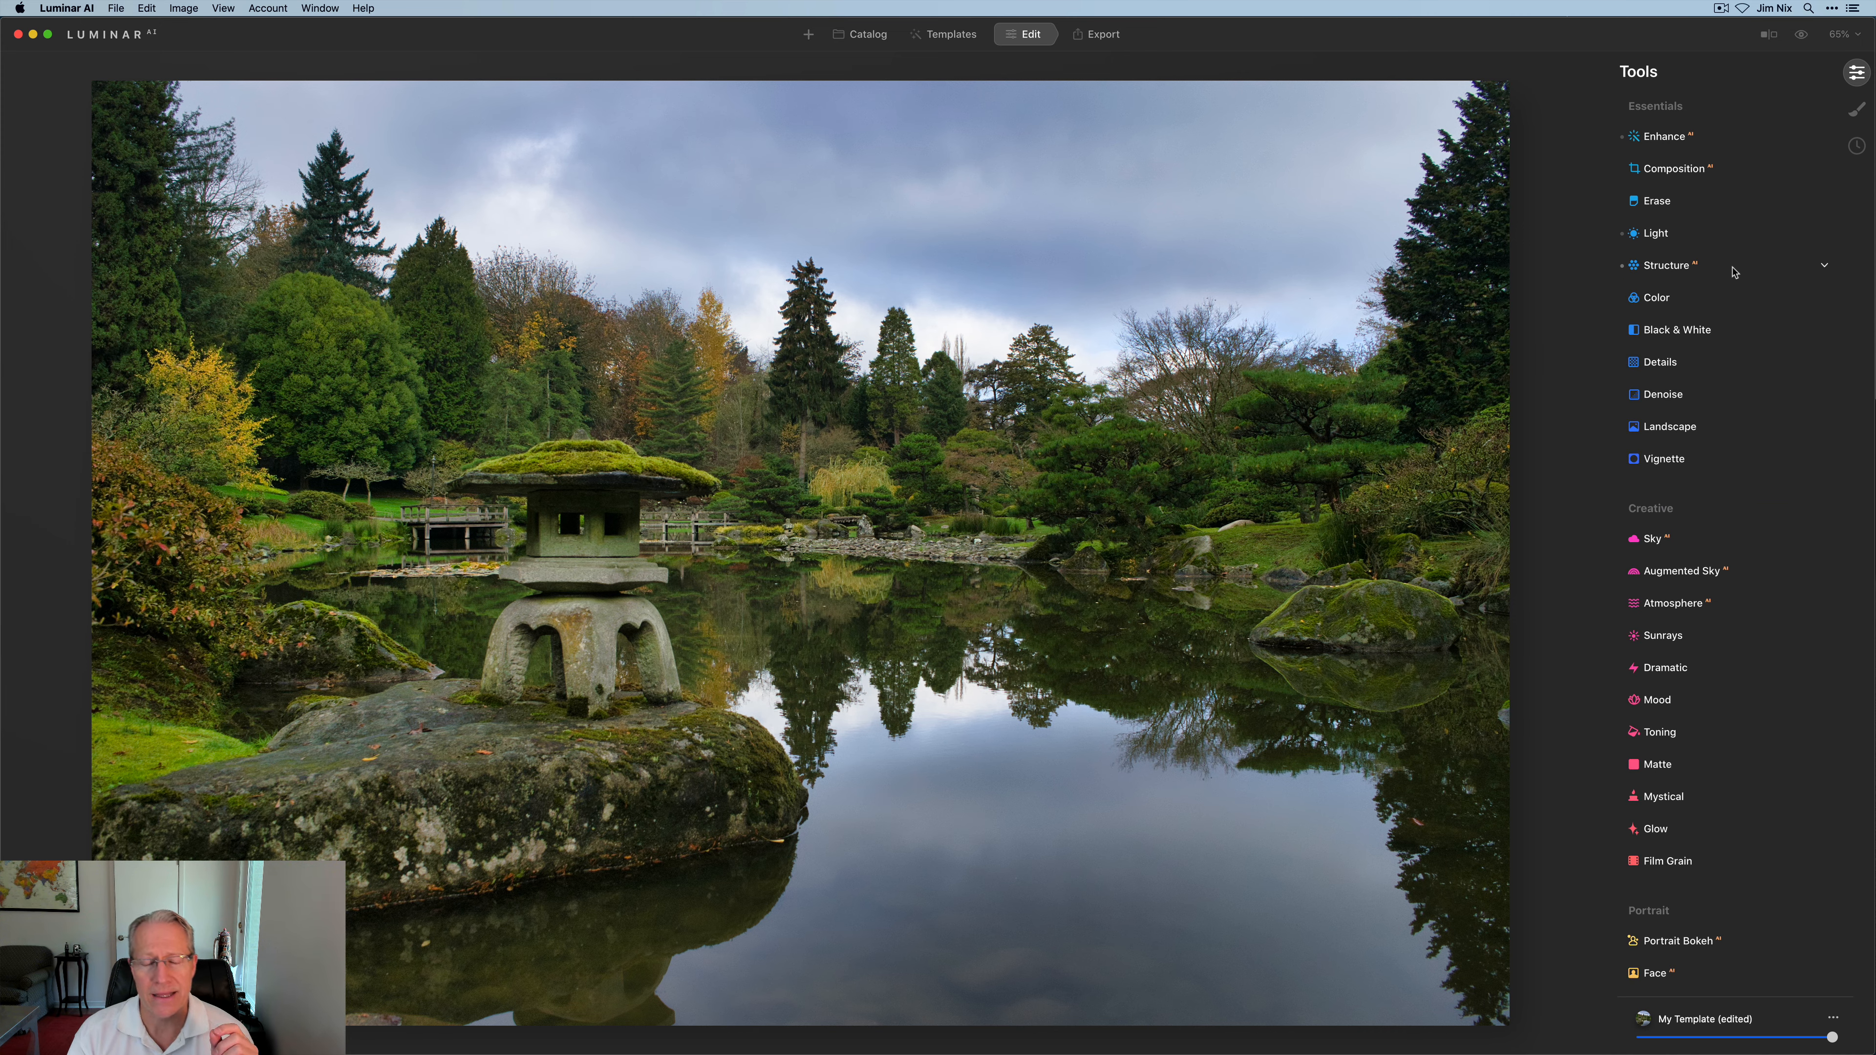
# - Shift the HSL hues in Color to Orange -35, Yellow -38 and Green -52, and compare with the adjustment off
pyautogui.click(1682, 303)
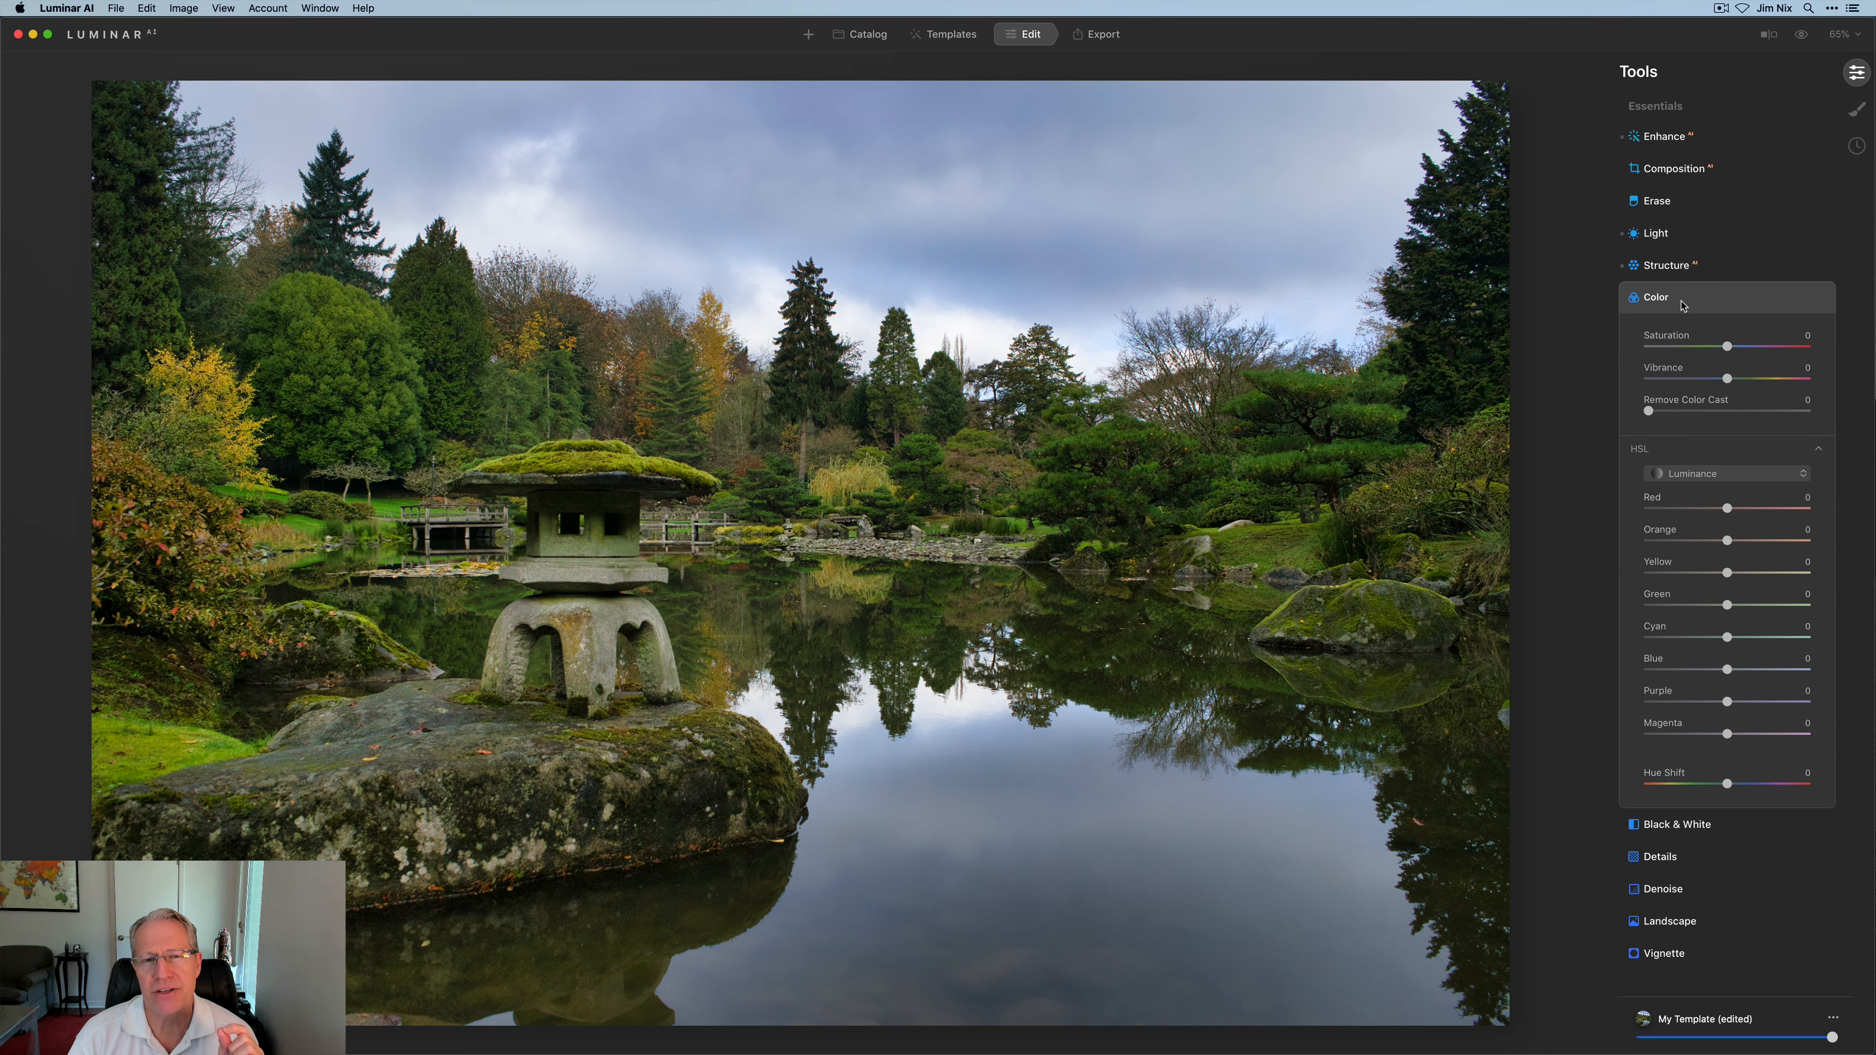
pyautogui.scroll(-2, 1692, 444)
pyautogui.click(1697, 435)
pyautogui.click(1697, 458)
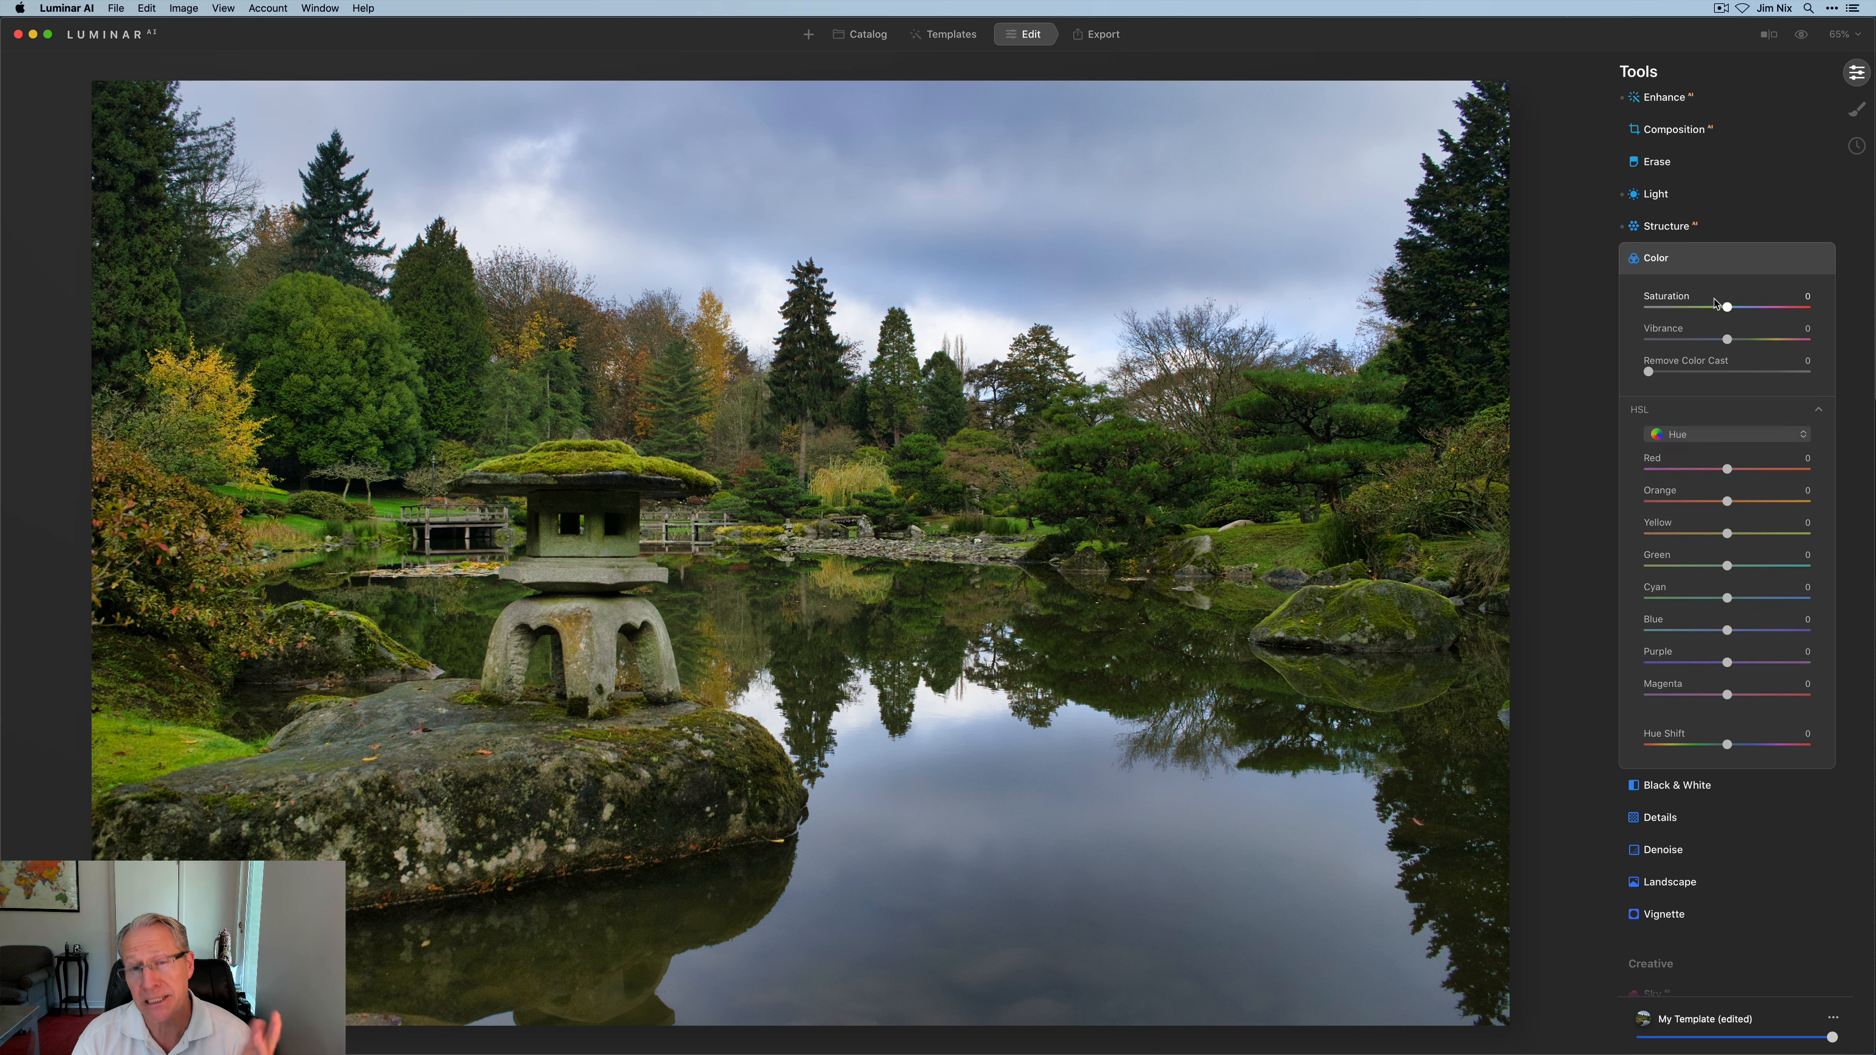
pyautogui.scroll(-1, 1711, 489)
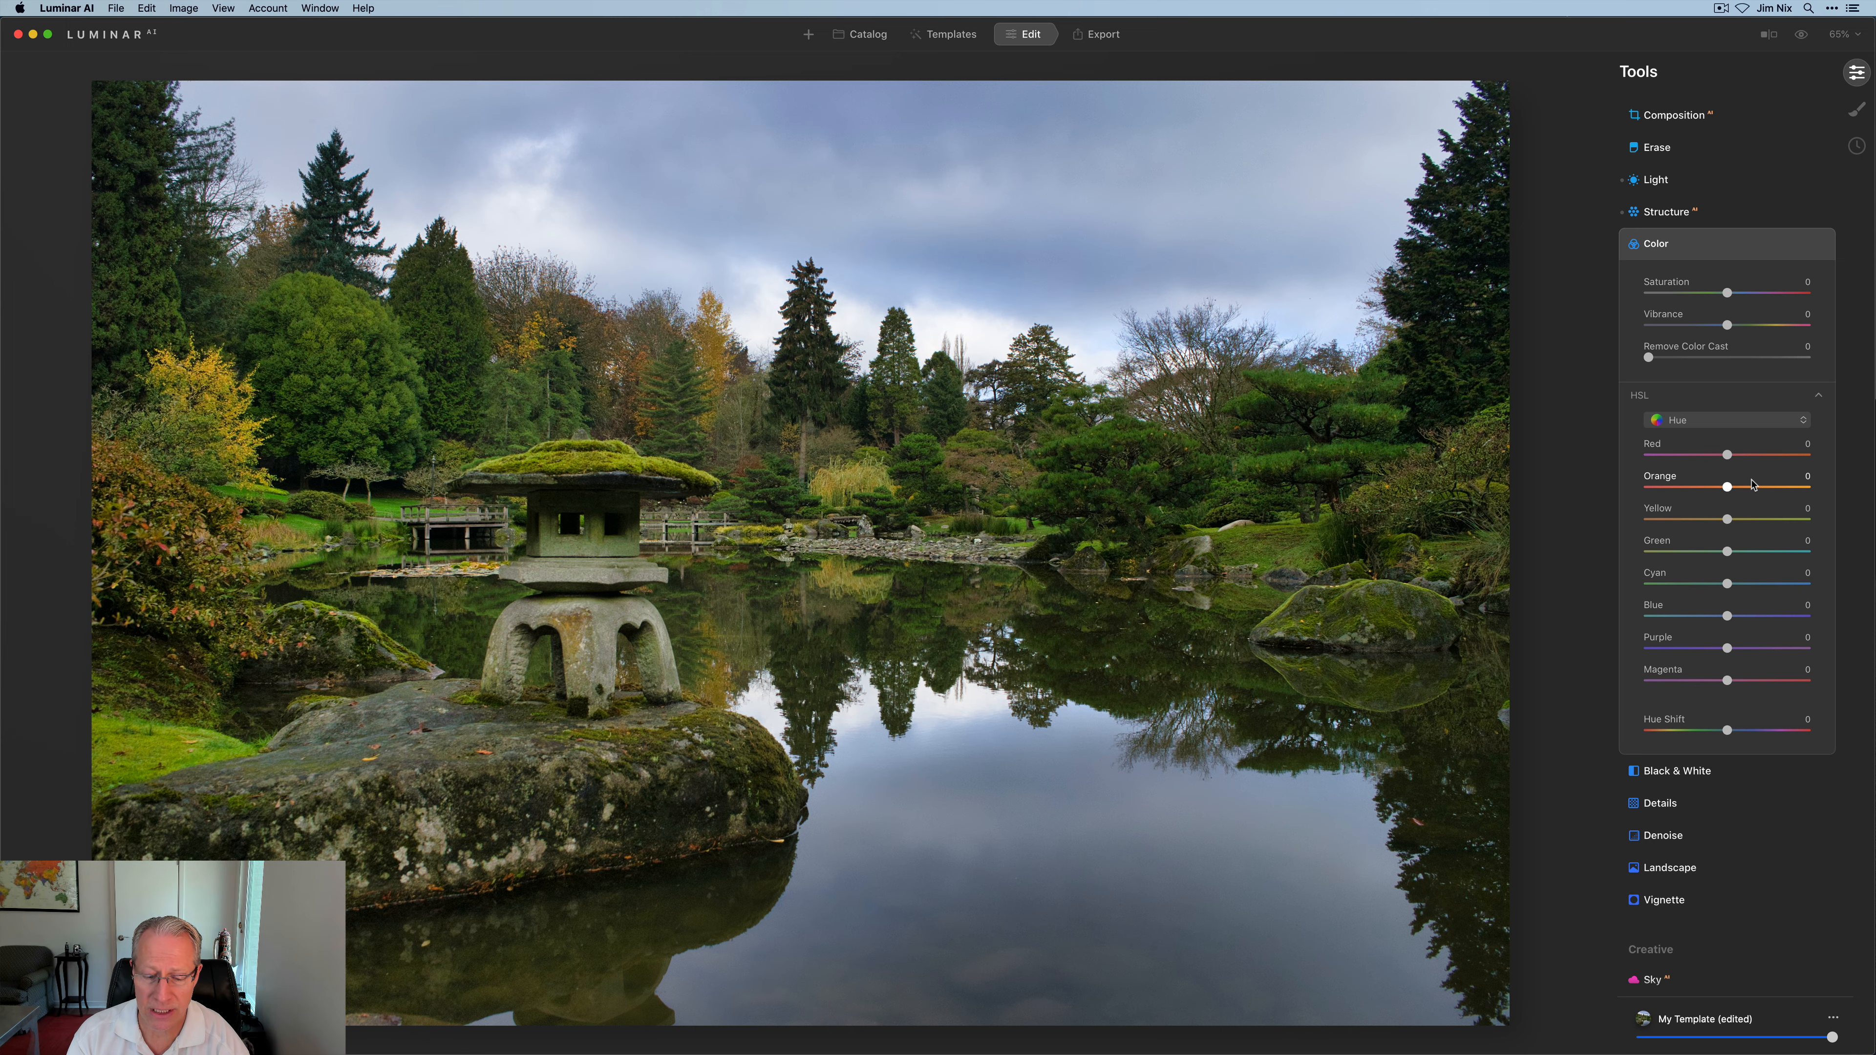
pyautogui.moveTo(1727, 488); pyautogui.dragTo(1700, 489)
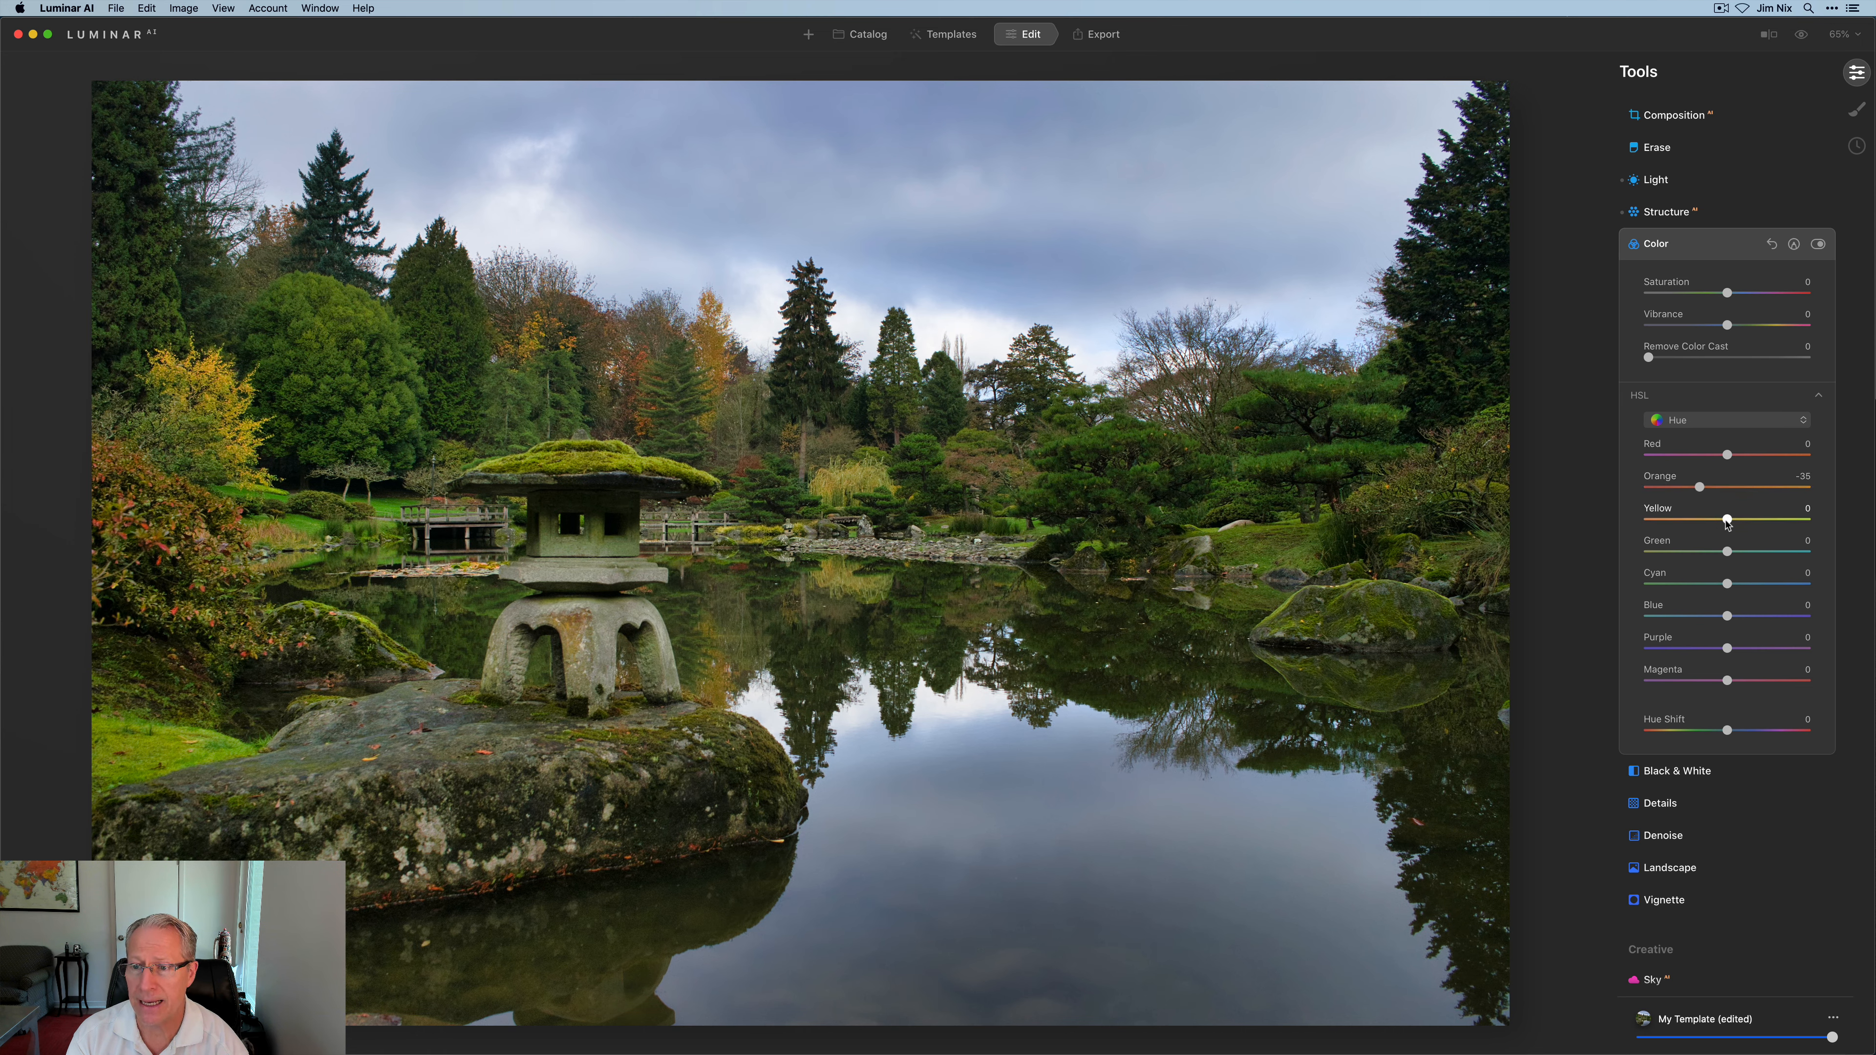
pyautogui.moveTo(1727, 523); pyautogui.dragTo(1697, 525)
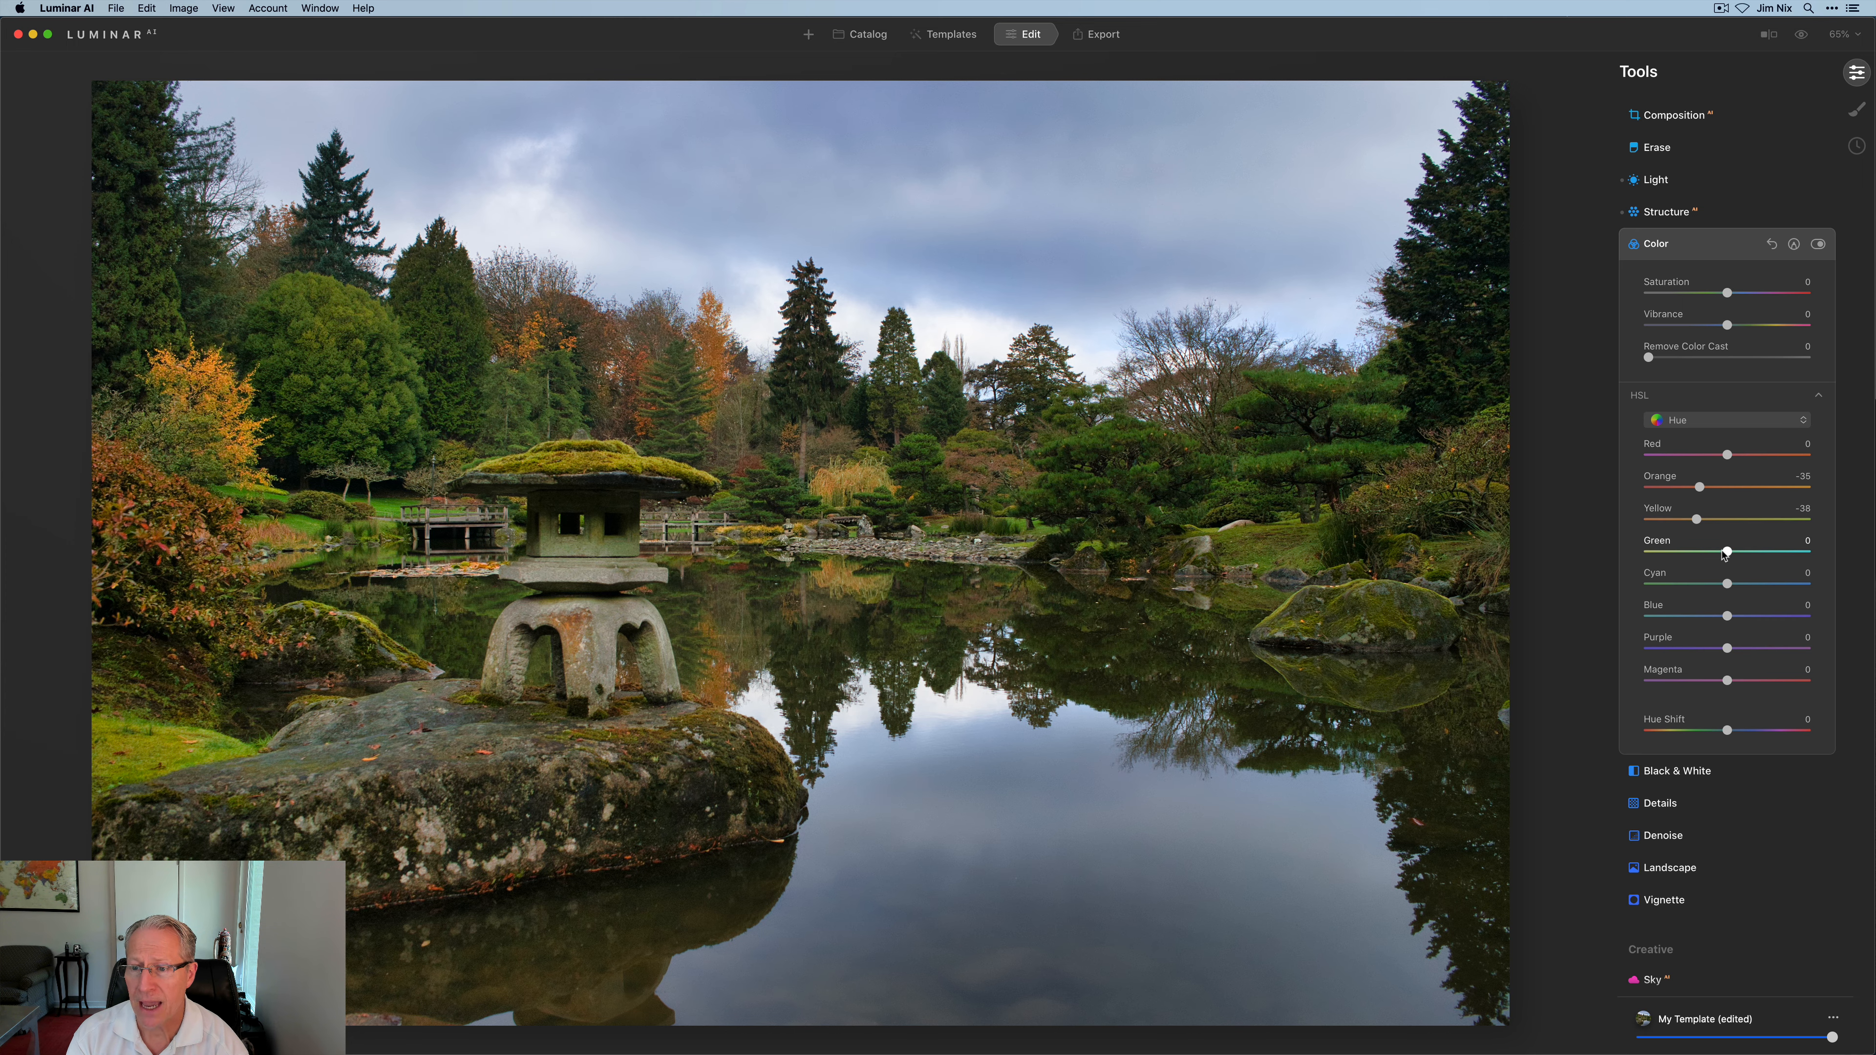
pyautogui.moveTo(1727, 553); pyautogui.dragTo(1686, 552)
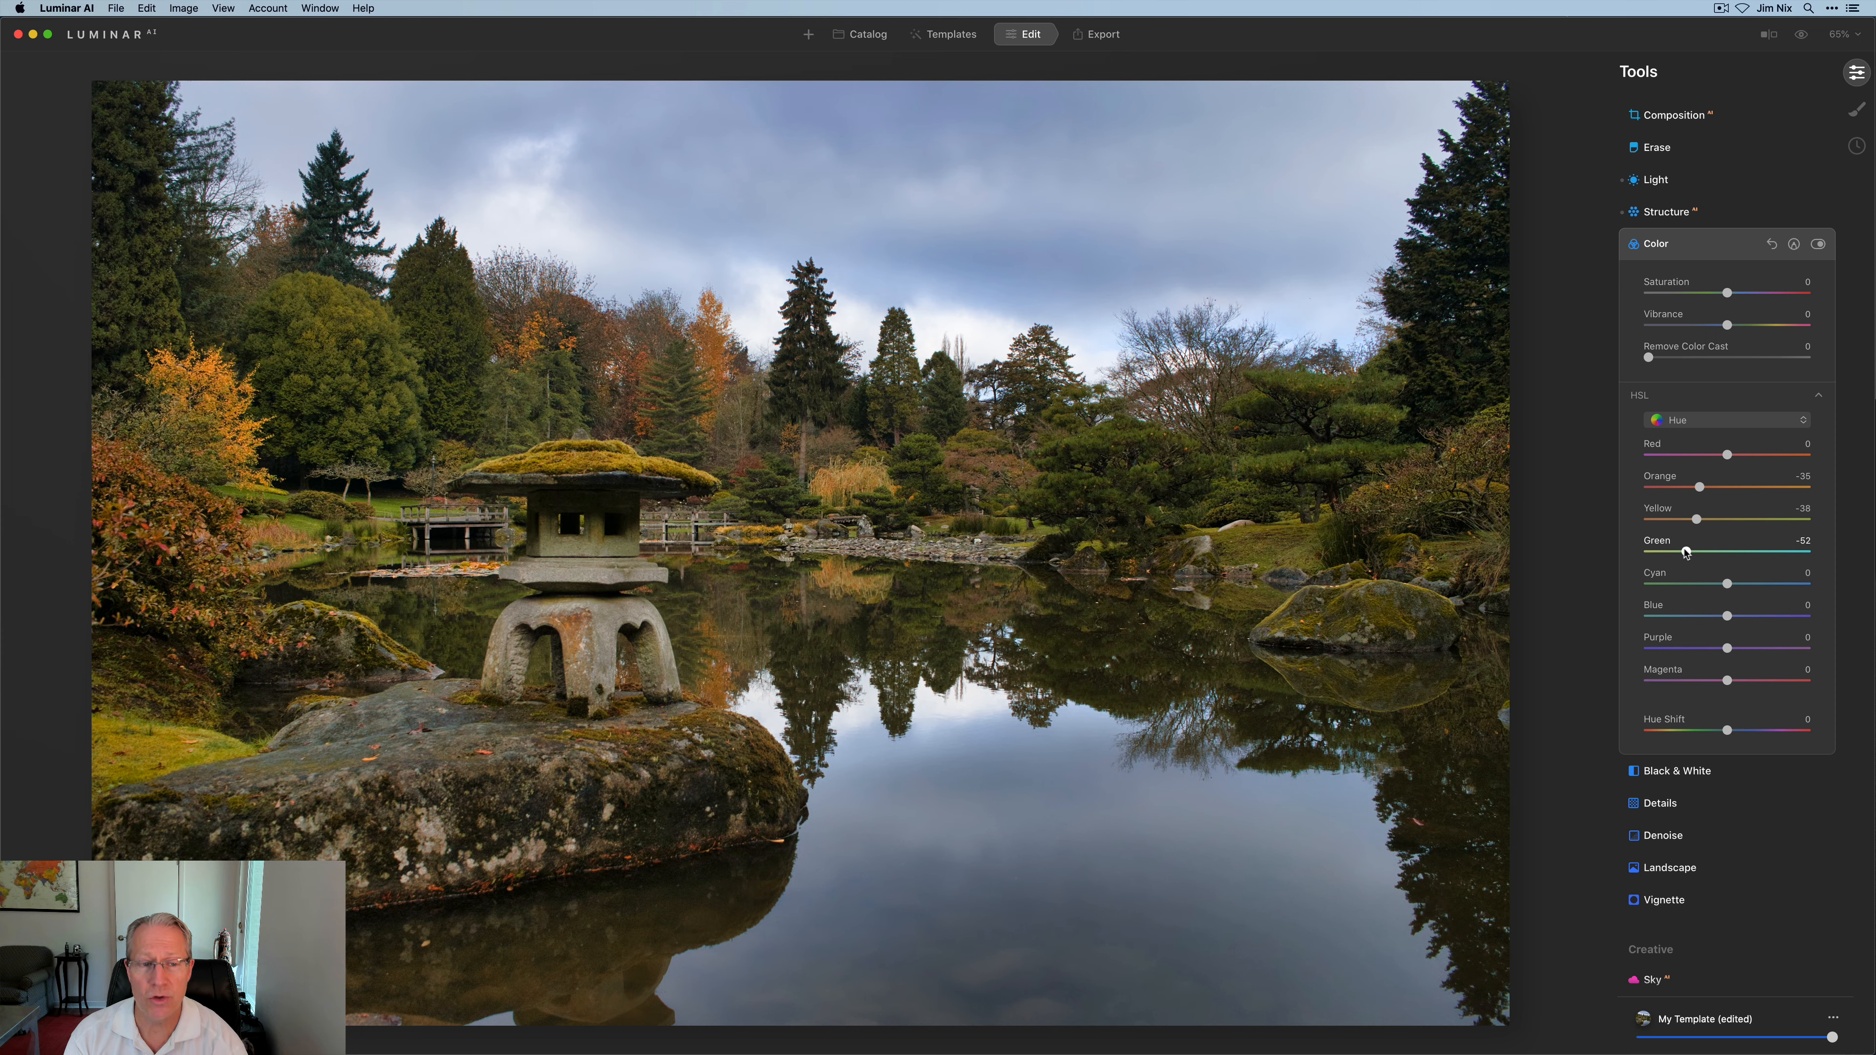
pyautogui.click(1818, 245)
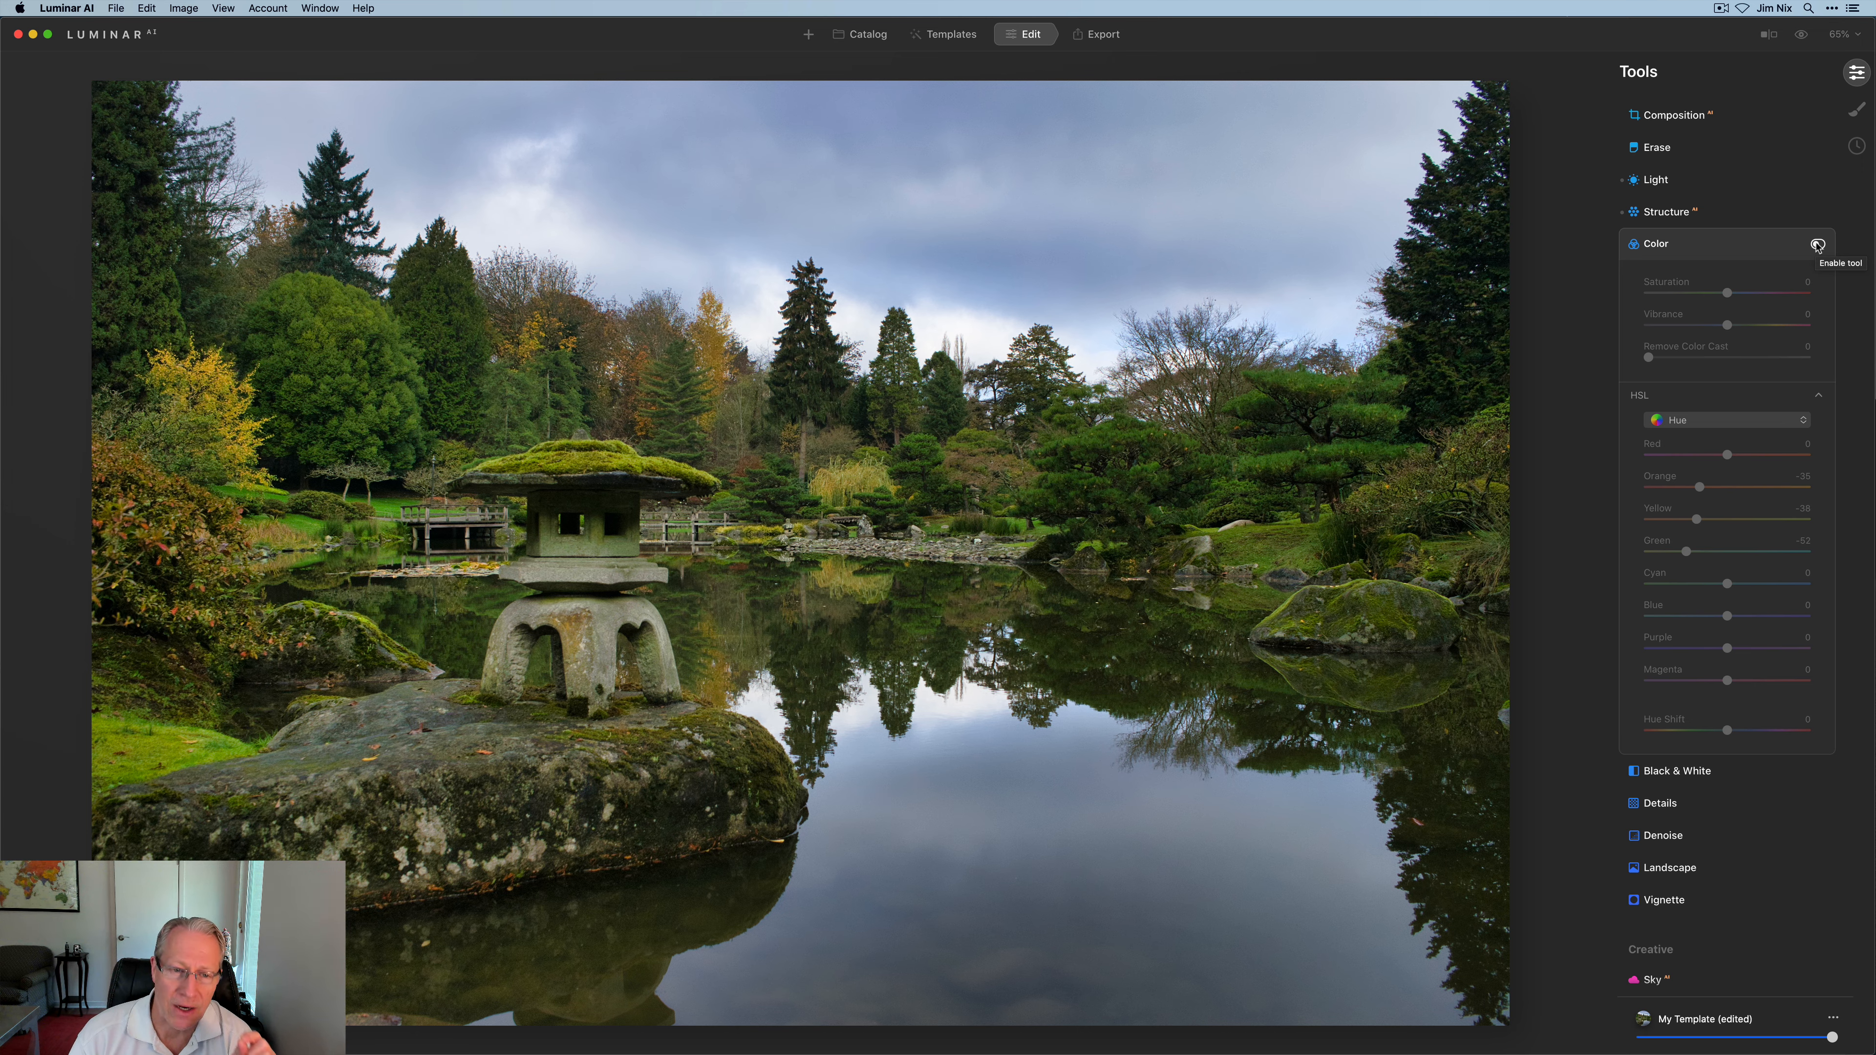
pyautogui.click(1818, 245)
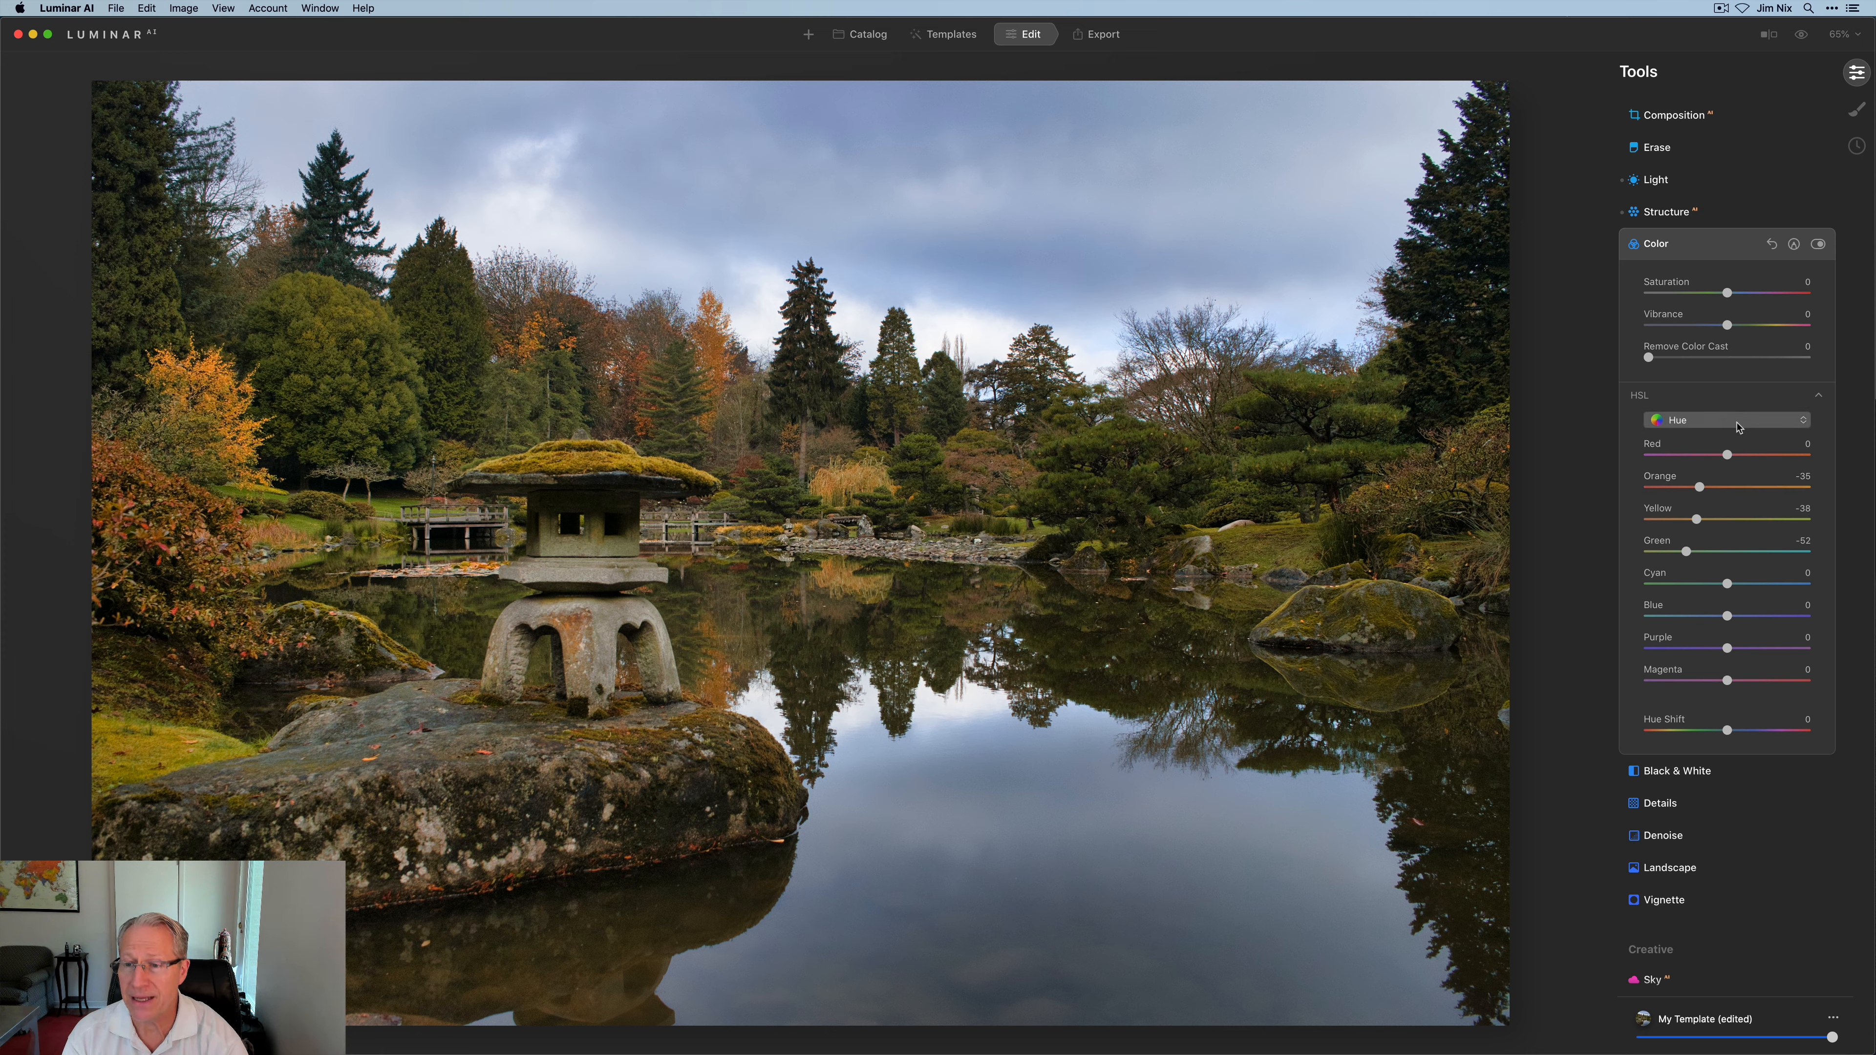
# - Set the HSL saturation of Orange to 10, Yellow to 5, Green to -17 and Blue to 5
pyautogui.click(1737, 427)
pyautogui.click(1725, 454)
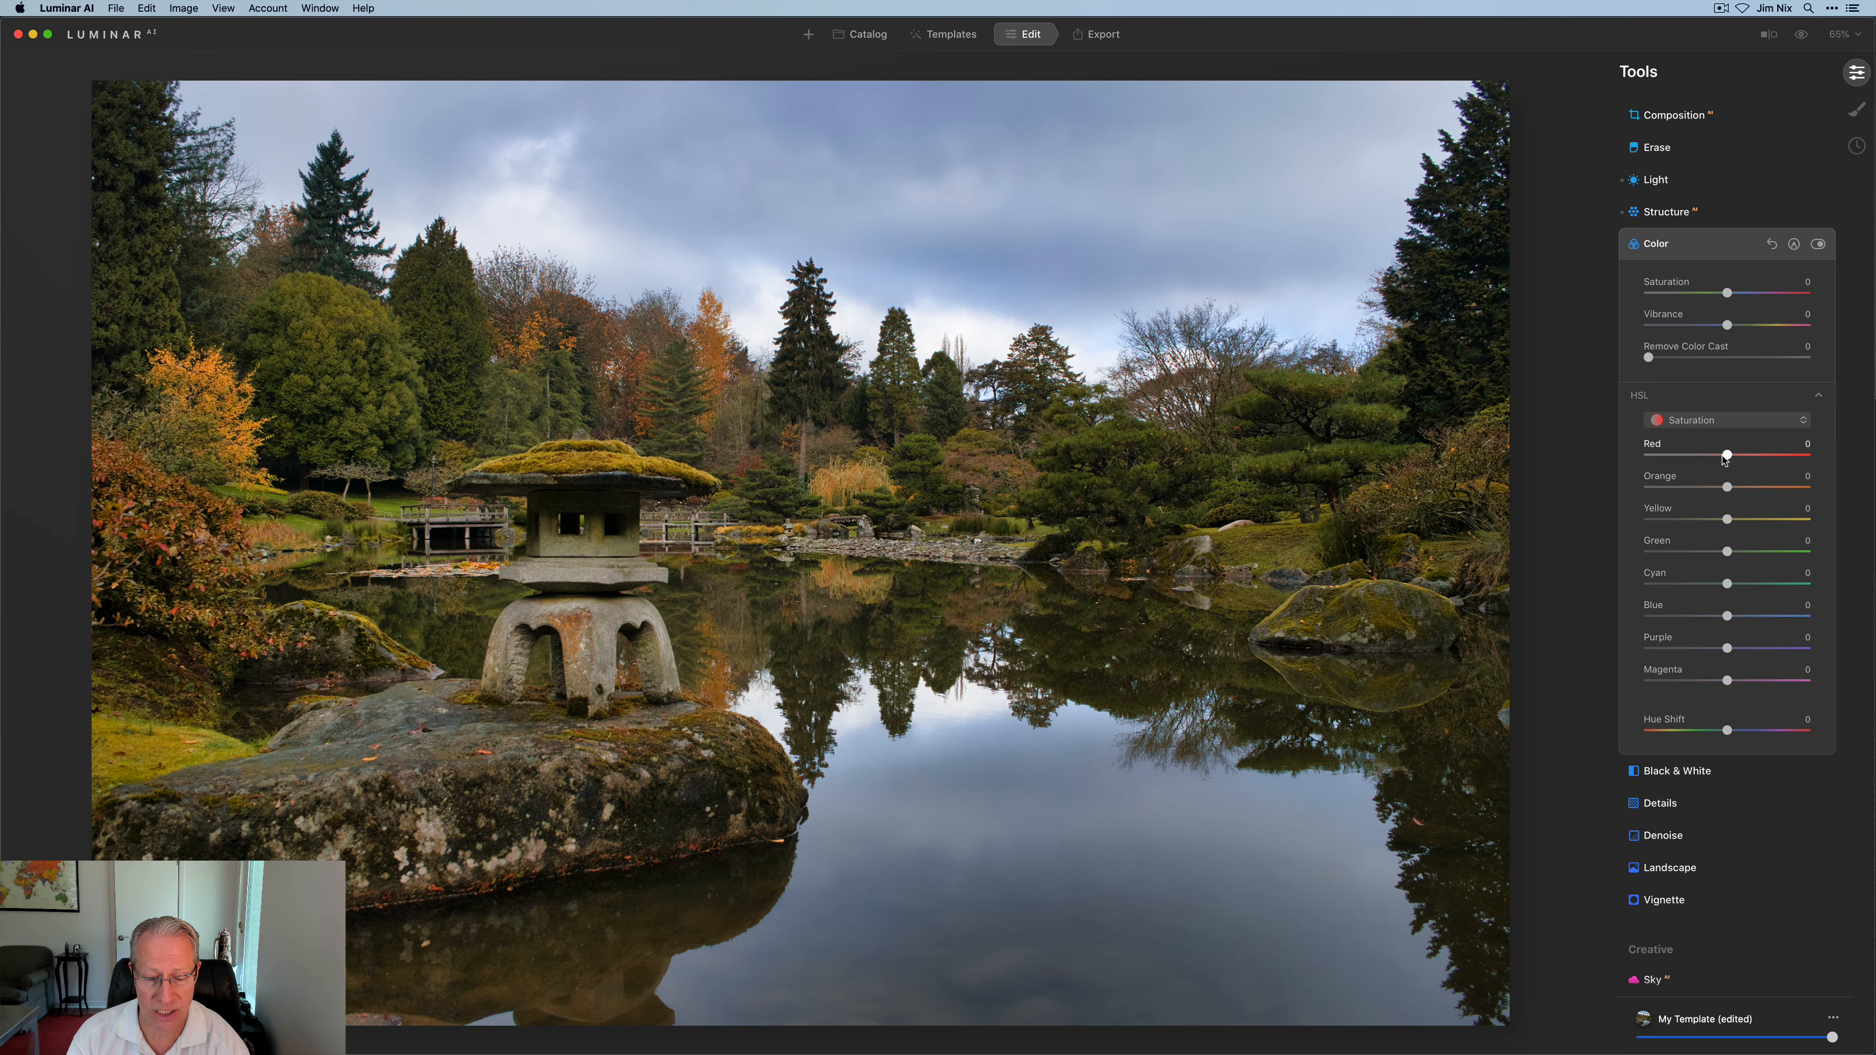
pyautogui.moveTo(1727, 488); pyautogui.dragTo(1739, 491)
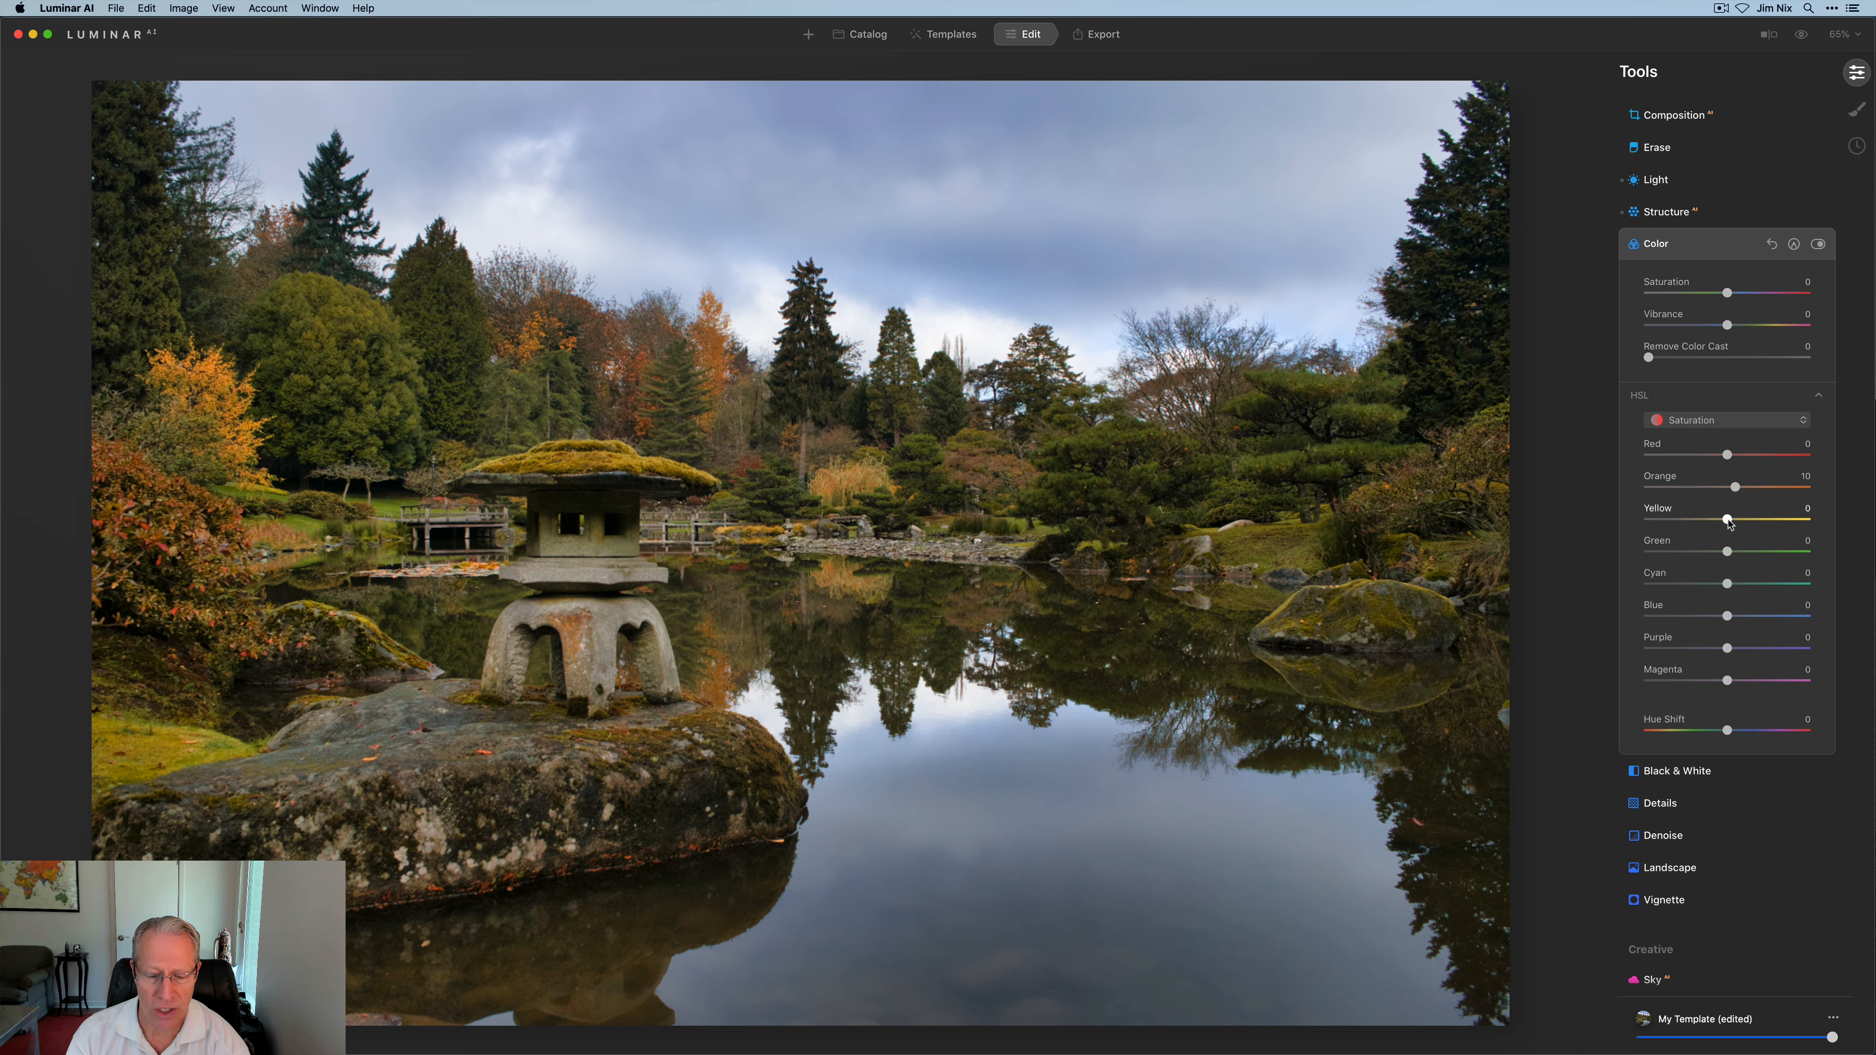
pyautogui.moveTo(1729, 522); pyautogui.dragTo(1733, 524)
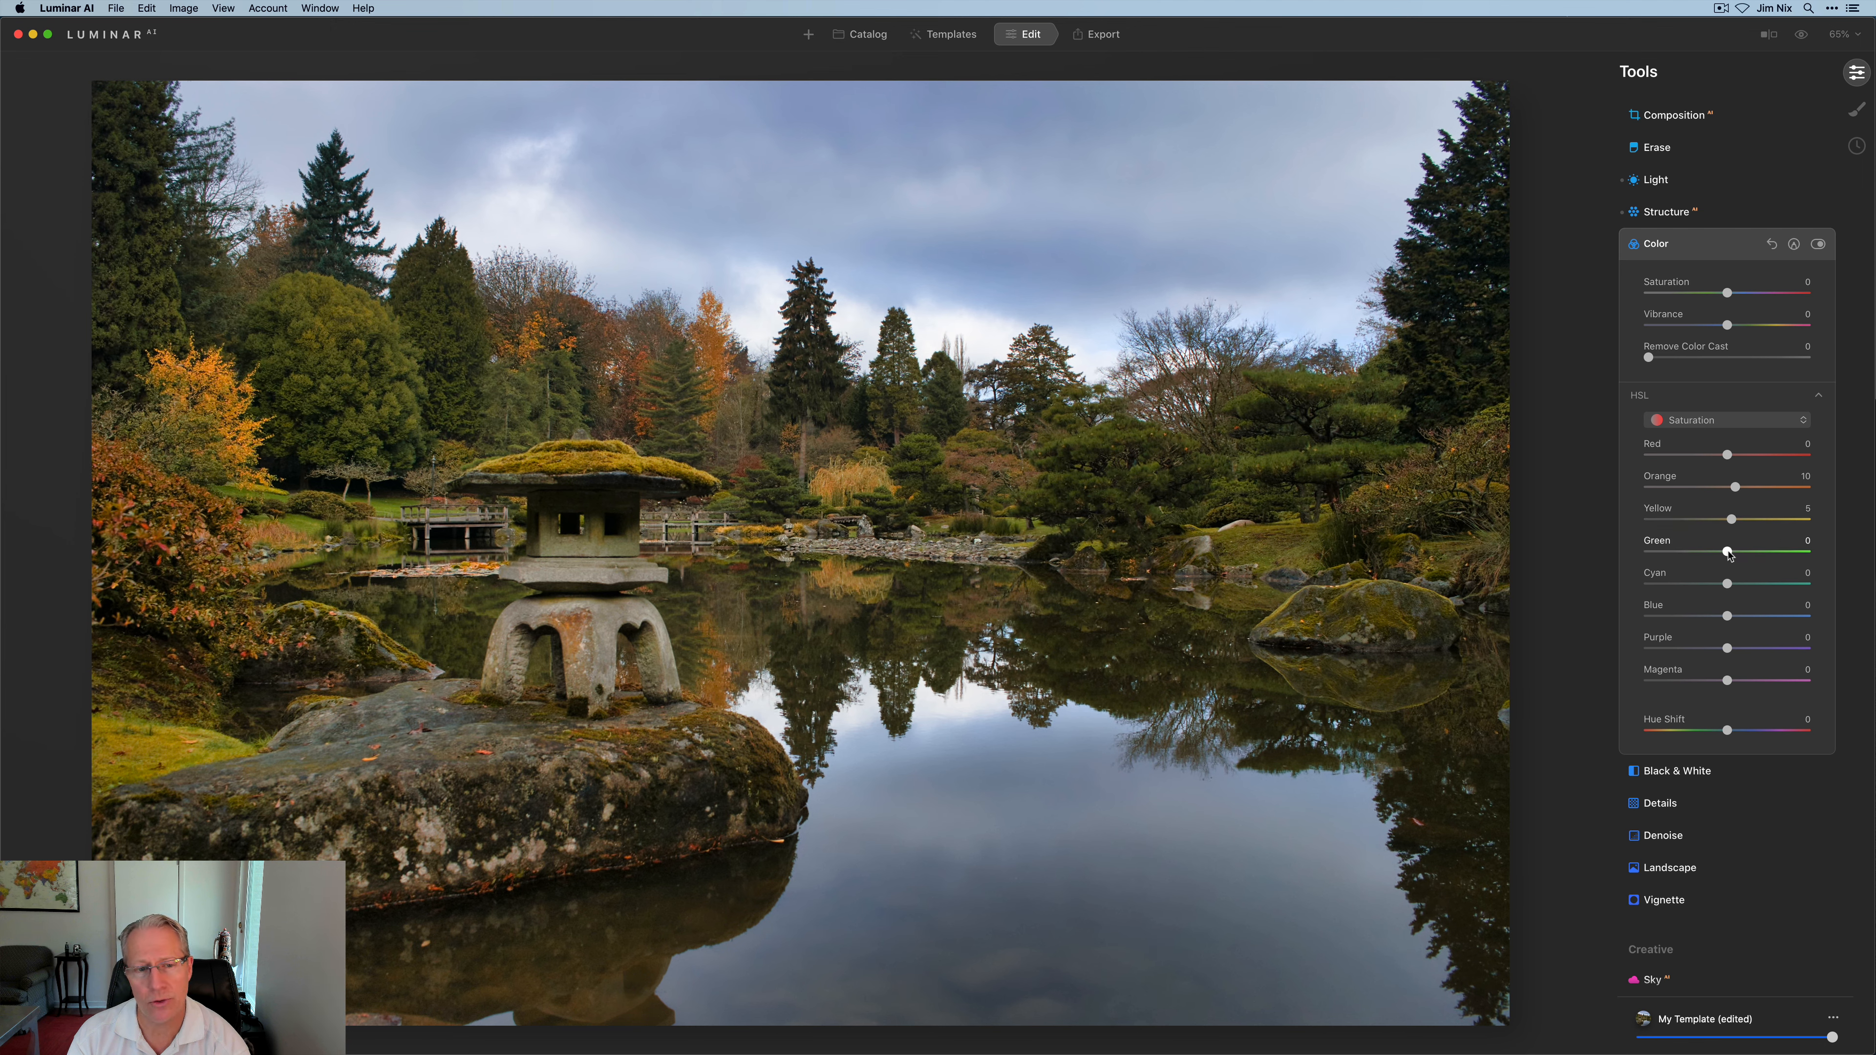
pyautogui.moveTo(1729, 553); pyautogui.dragTo(1732, 617)
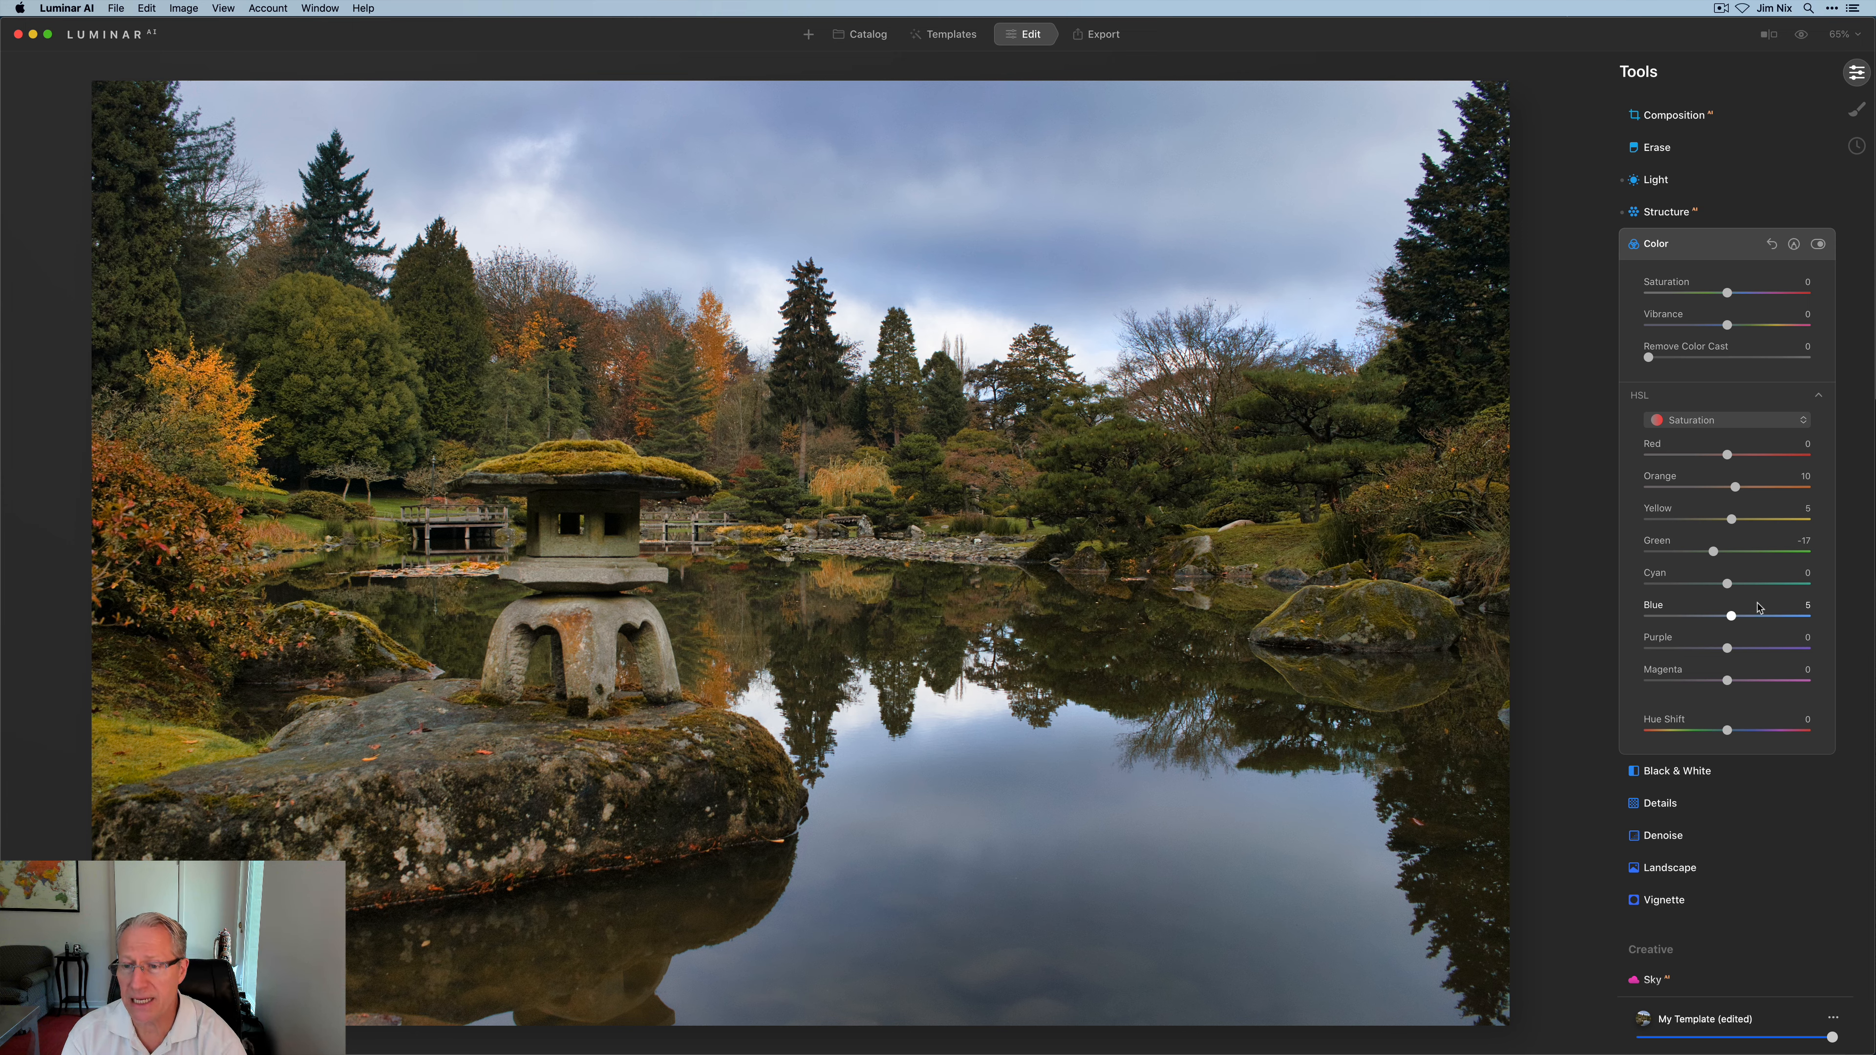
# - Set the HSL luminance of Green to -10 and Blue to -60, and compare the photo without the Color adjustments
pyautogui.click(1752, 420)
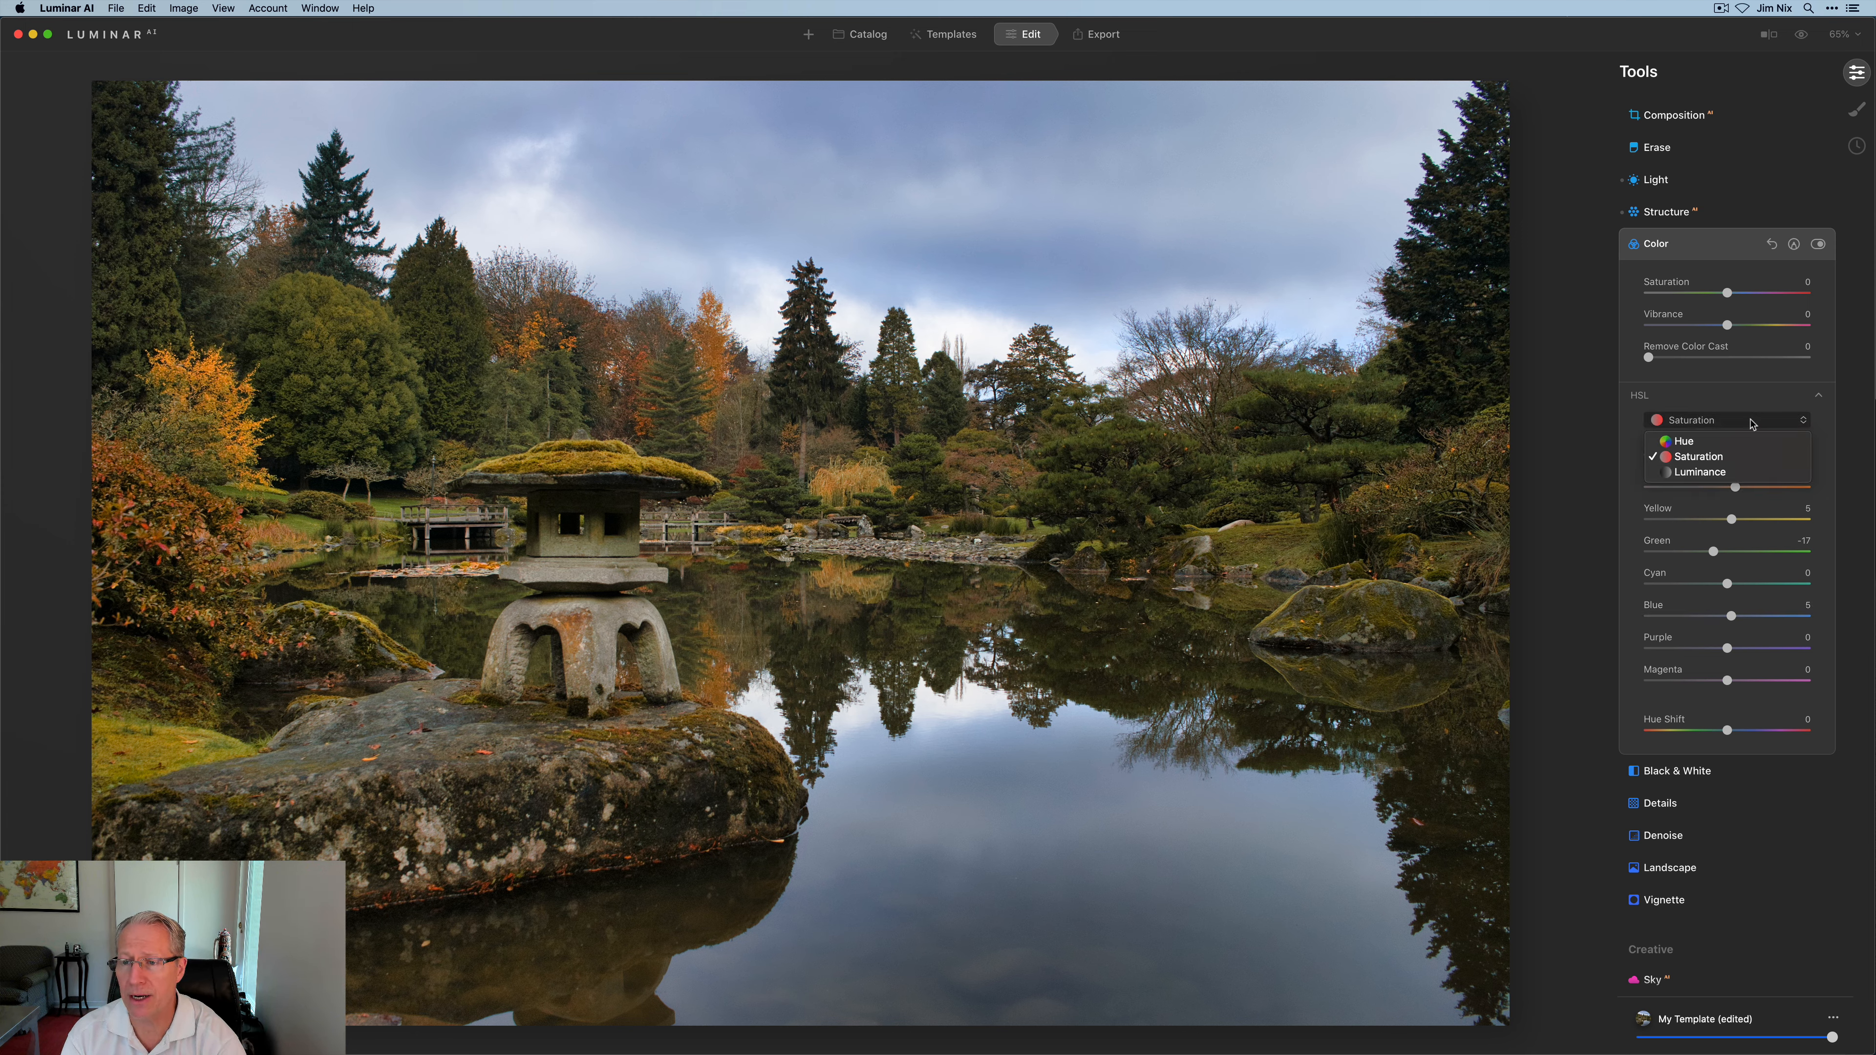
pyautogui.click(1737, 473)
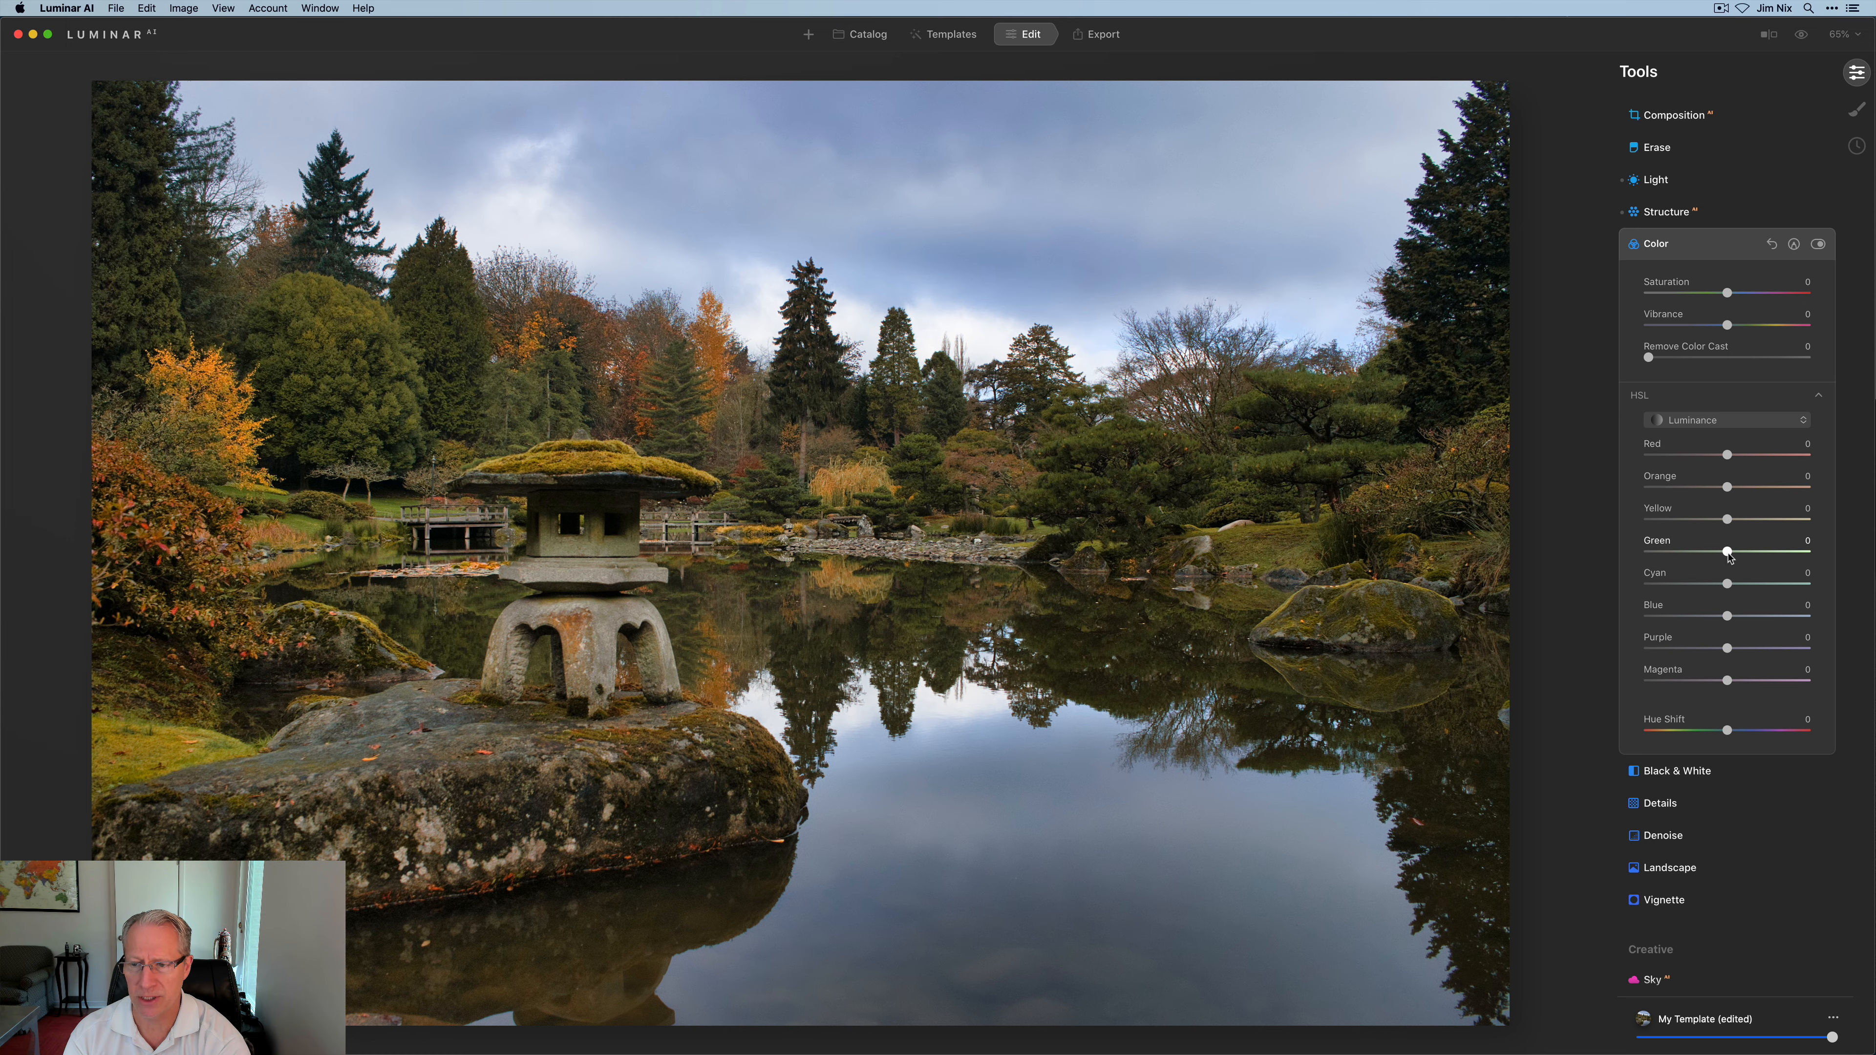
pyautogui.moveTo(1729, 557); pyautogui.dragTo(1721, 558)
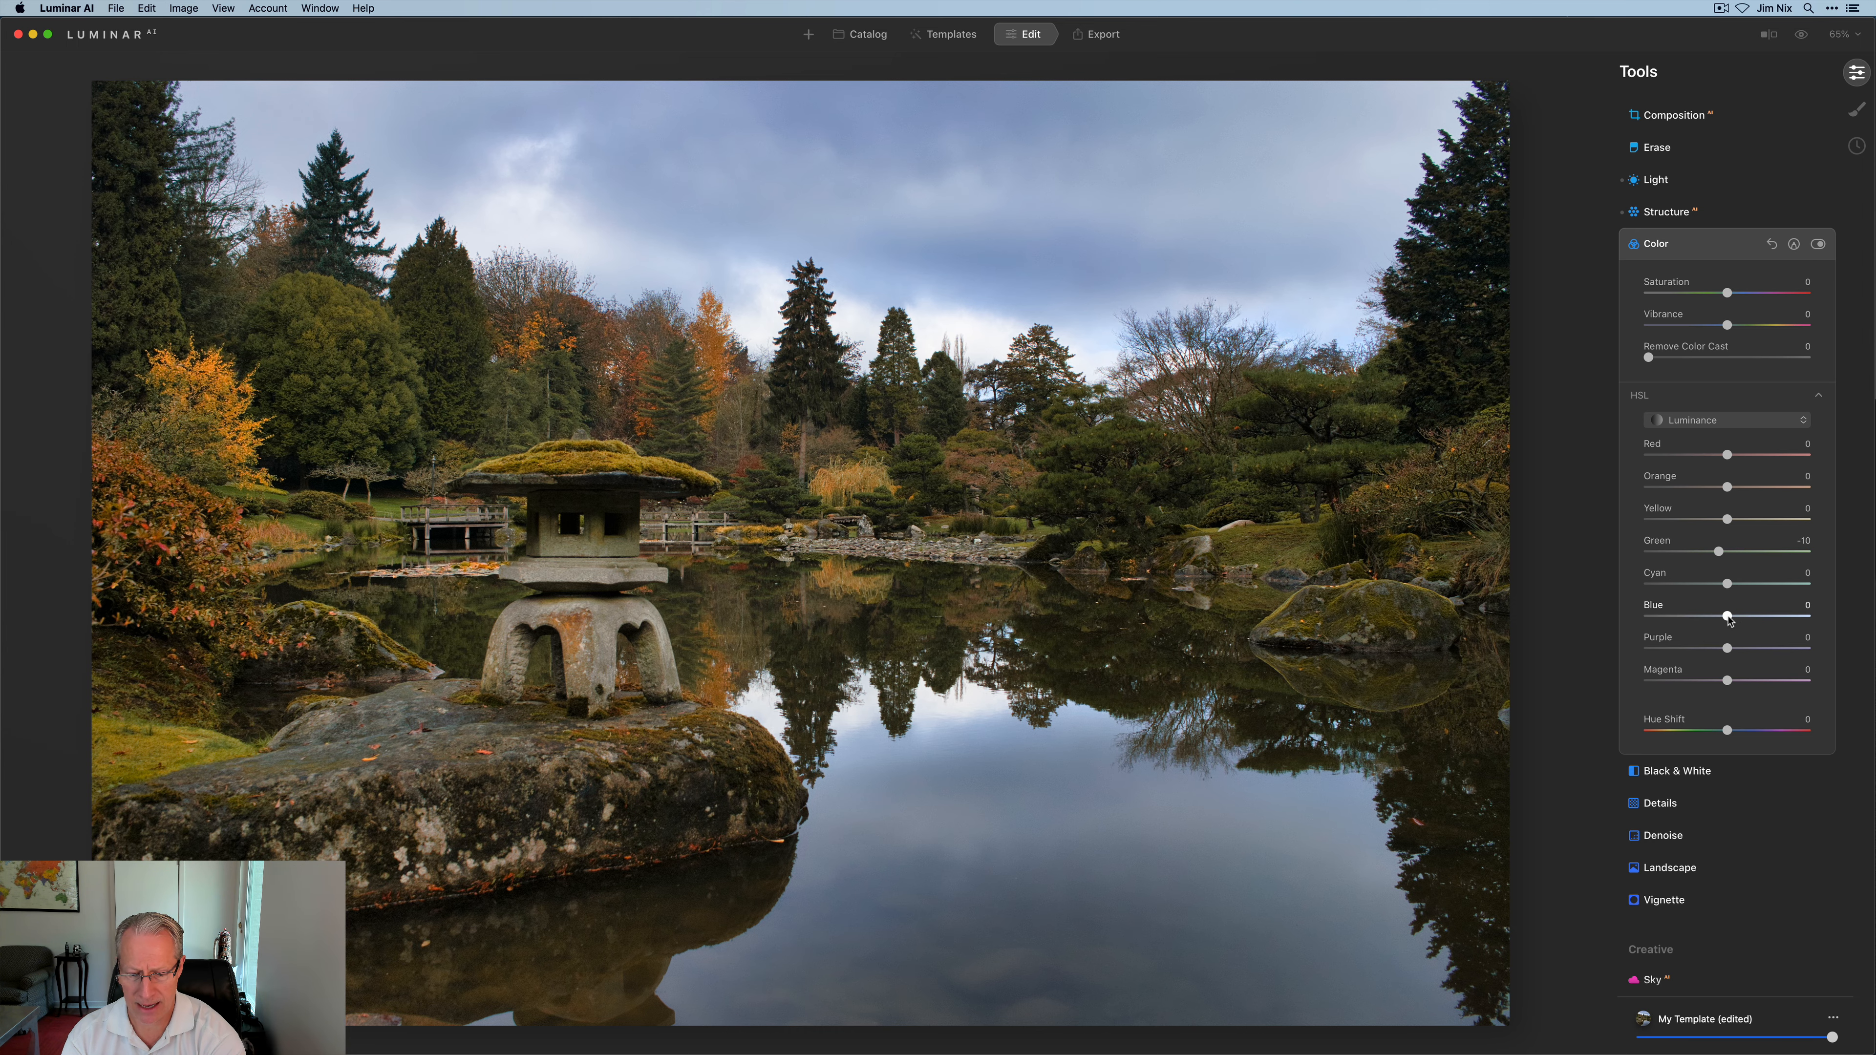
pyautogui.moveTo(1730, 619); pyautogui.dragTo(1681, 623)
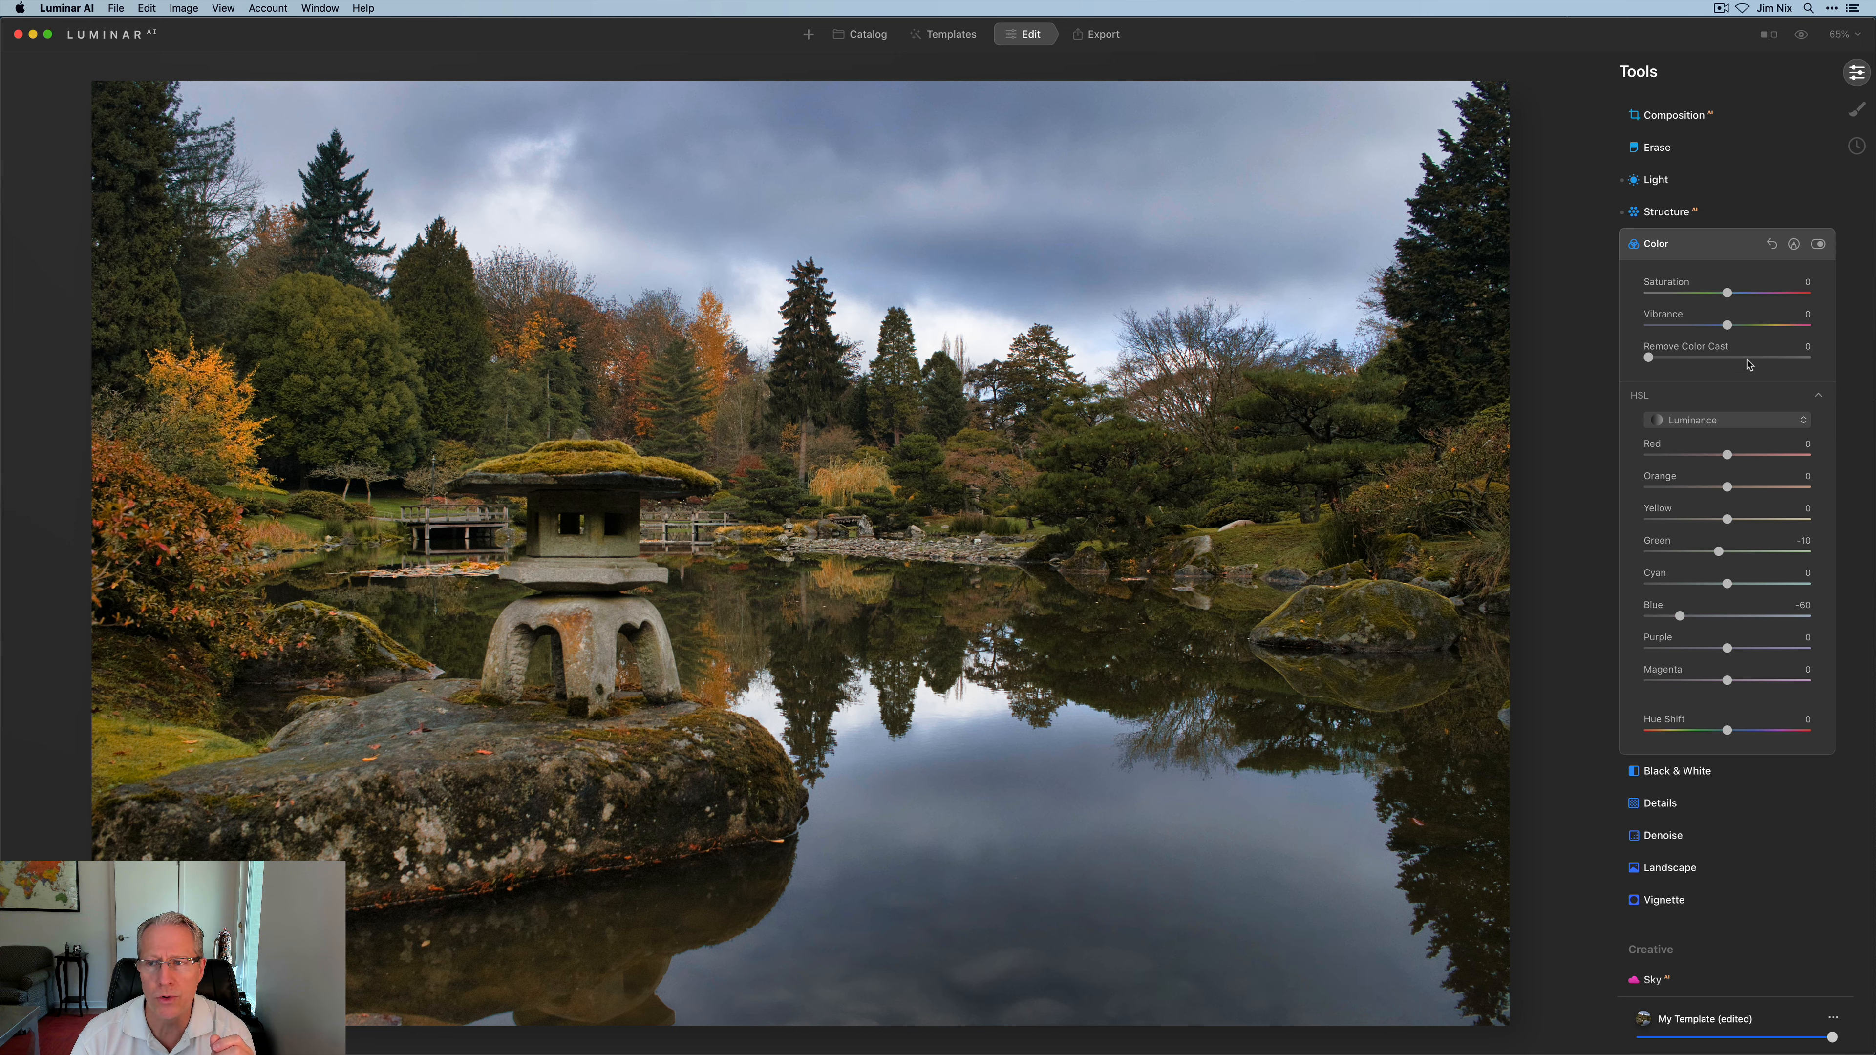
pyautogui.click(1818, 245)
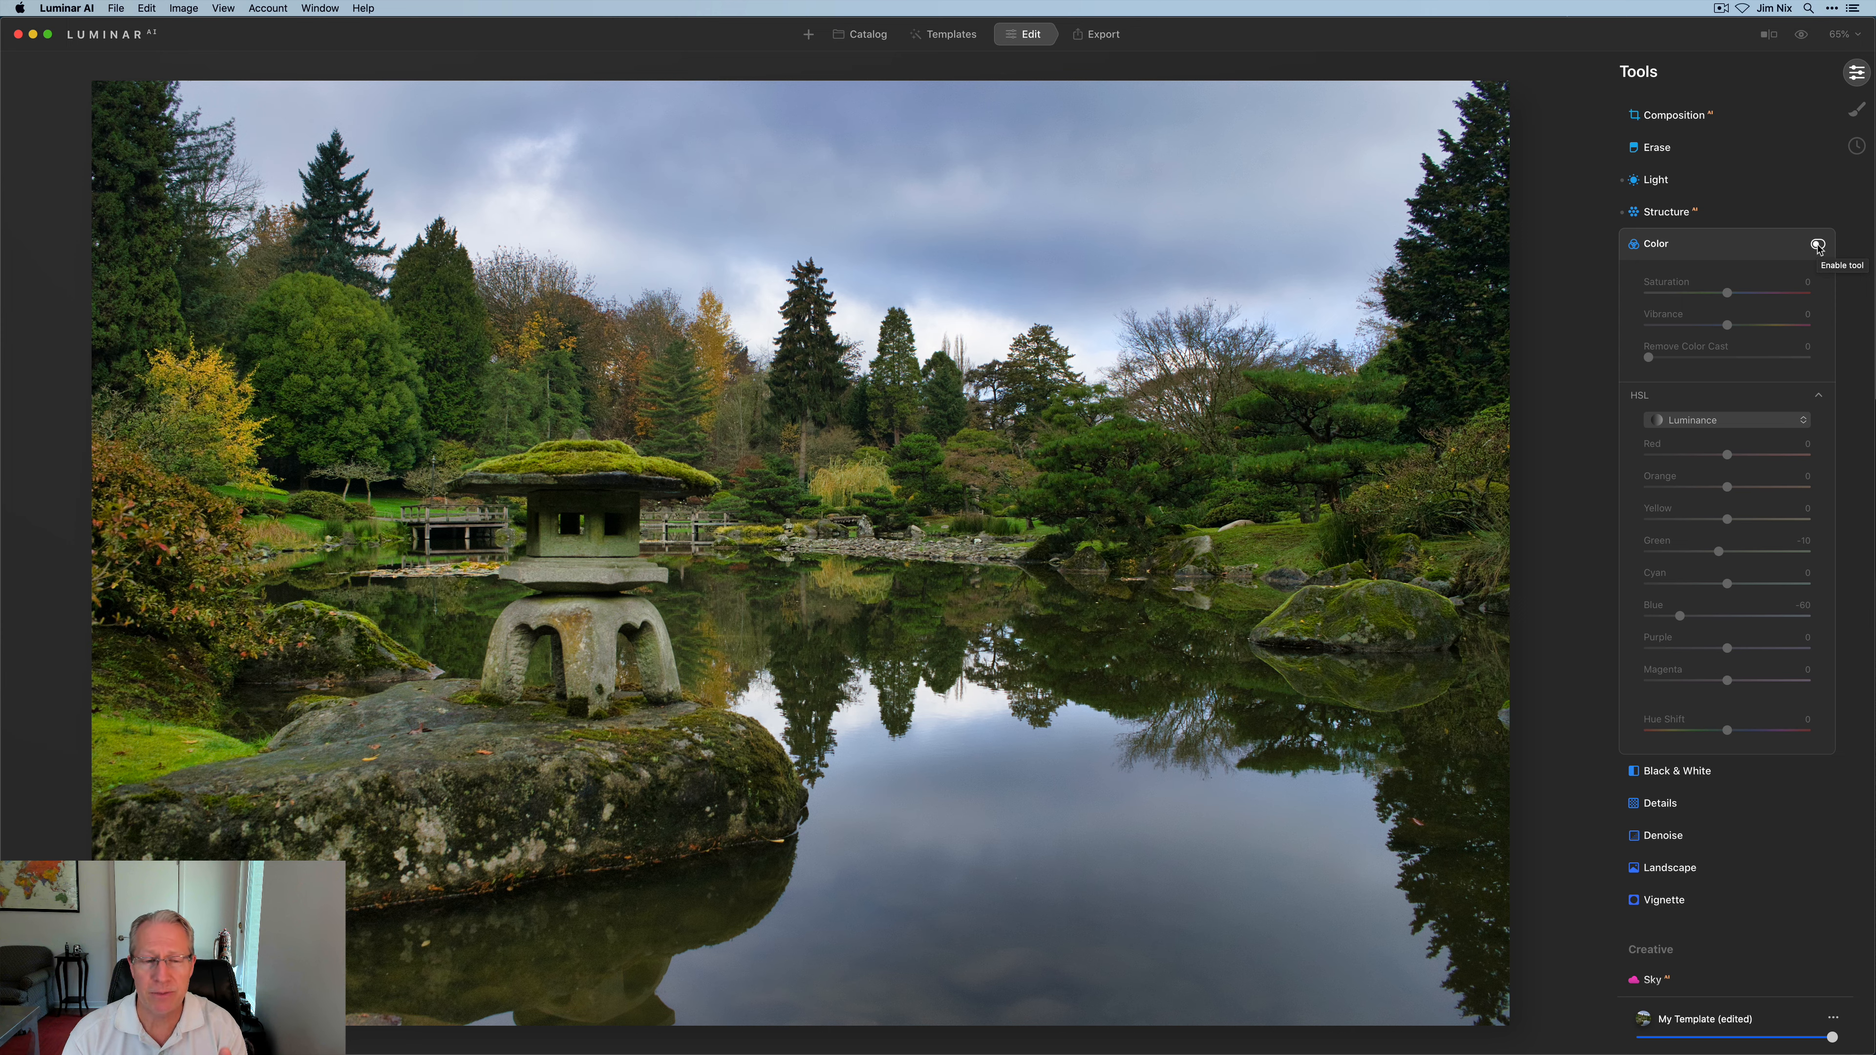
pyautogui.click(1817, 246)
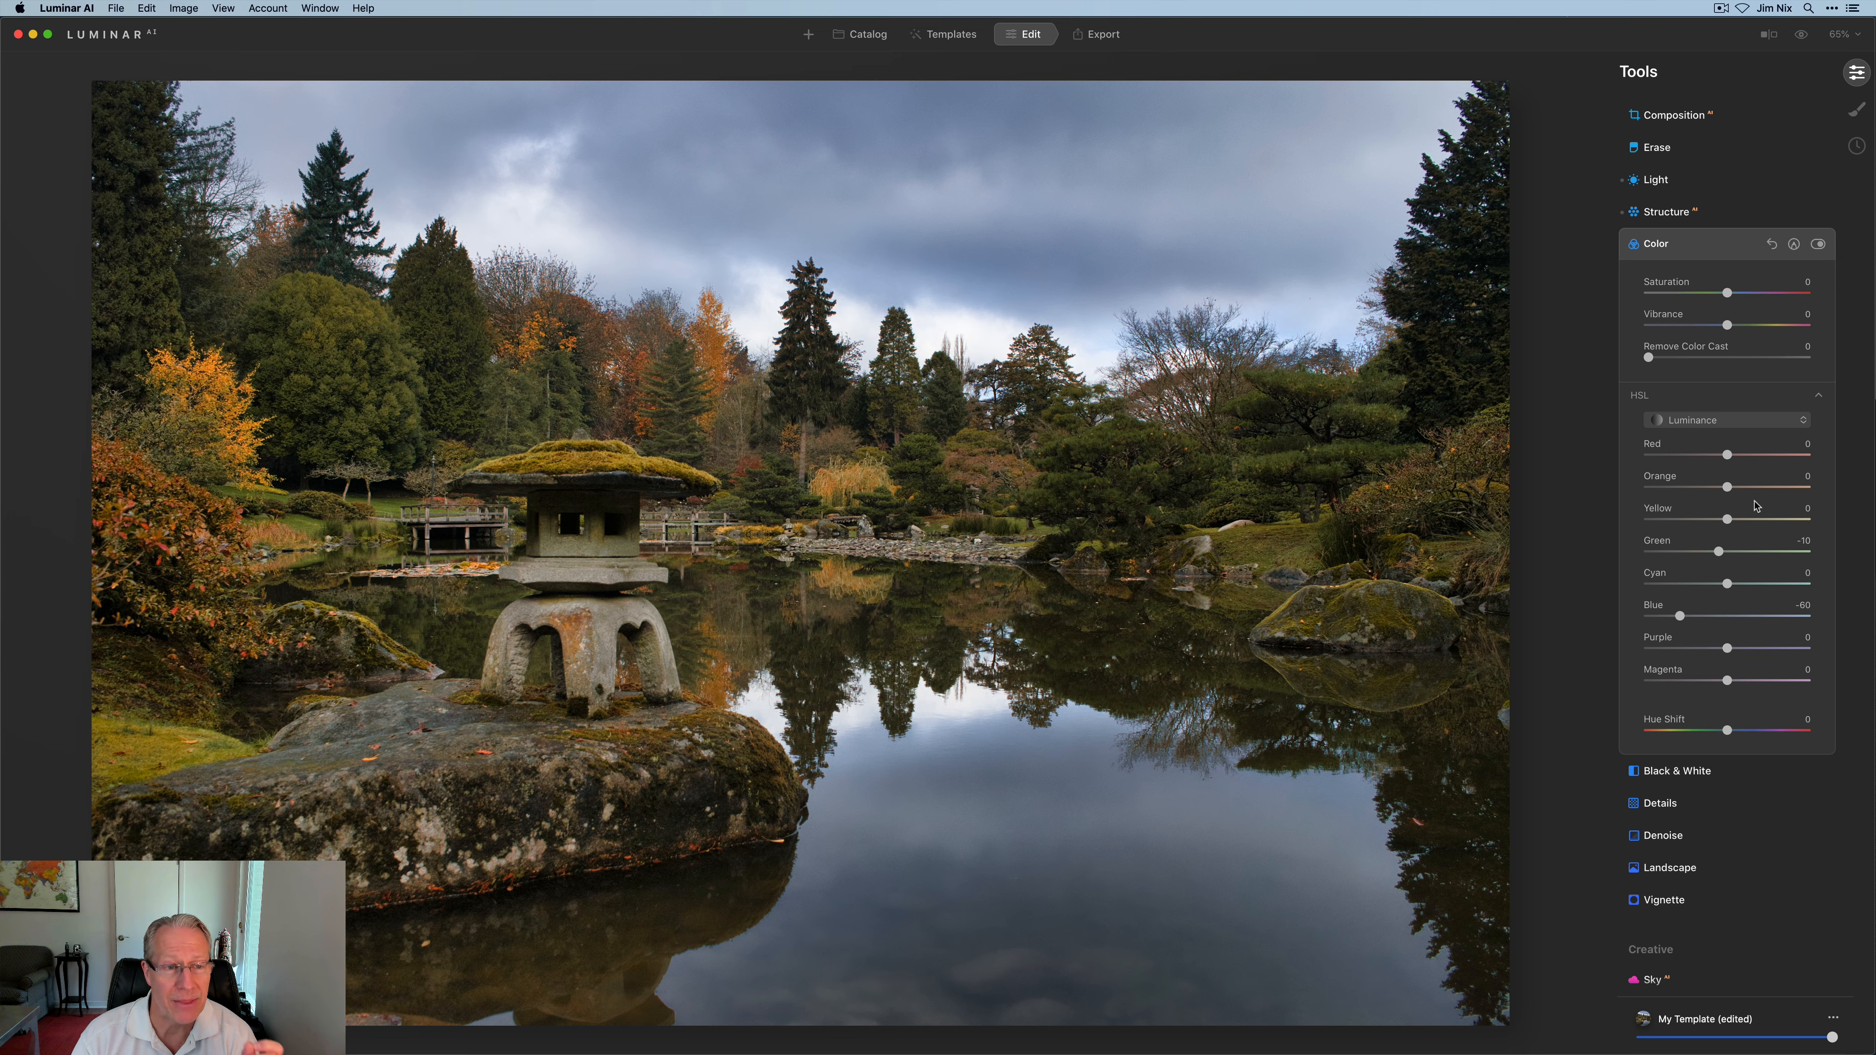
# - Set the HSL saturation of Green to -5
pyautogui.click(1713, 420)
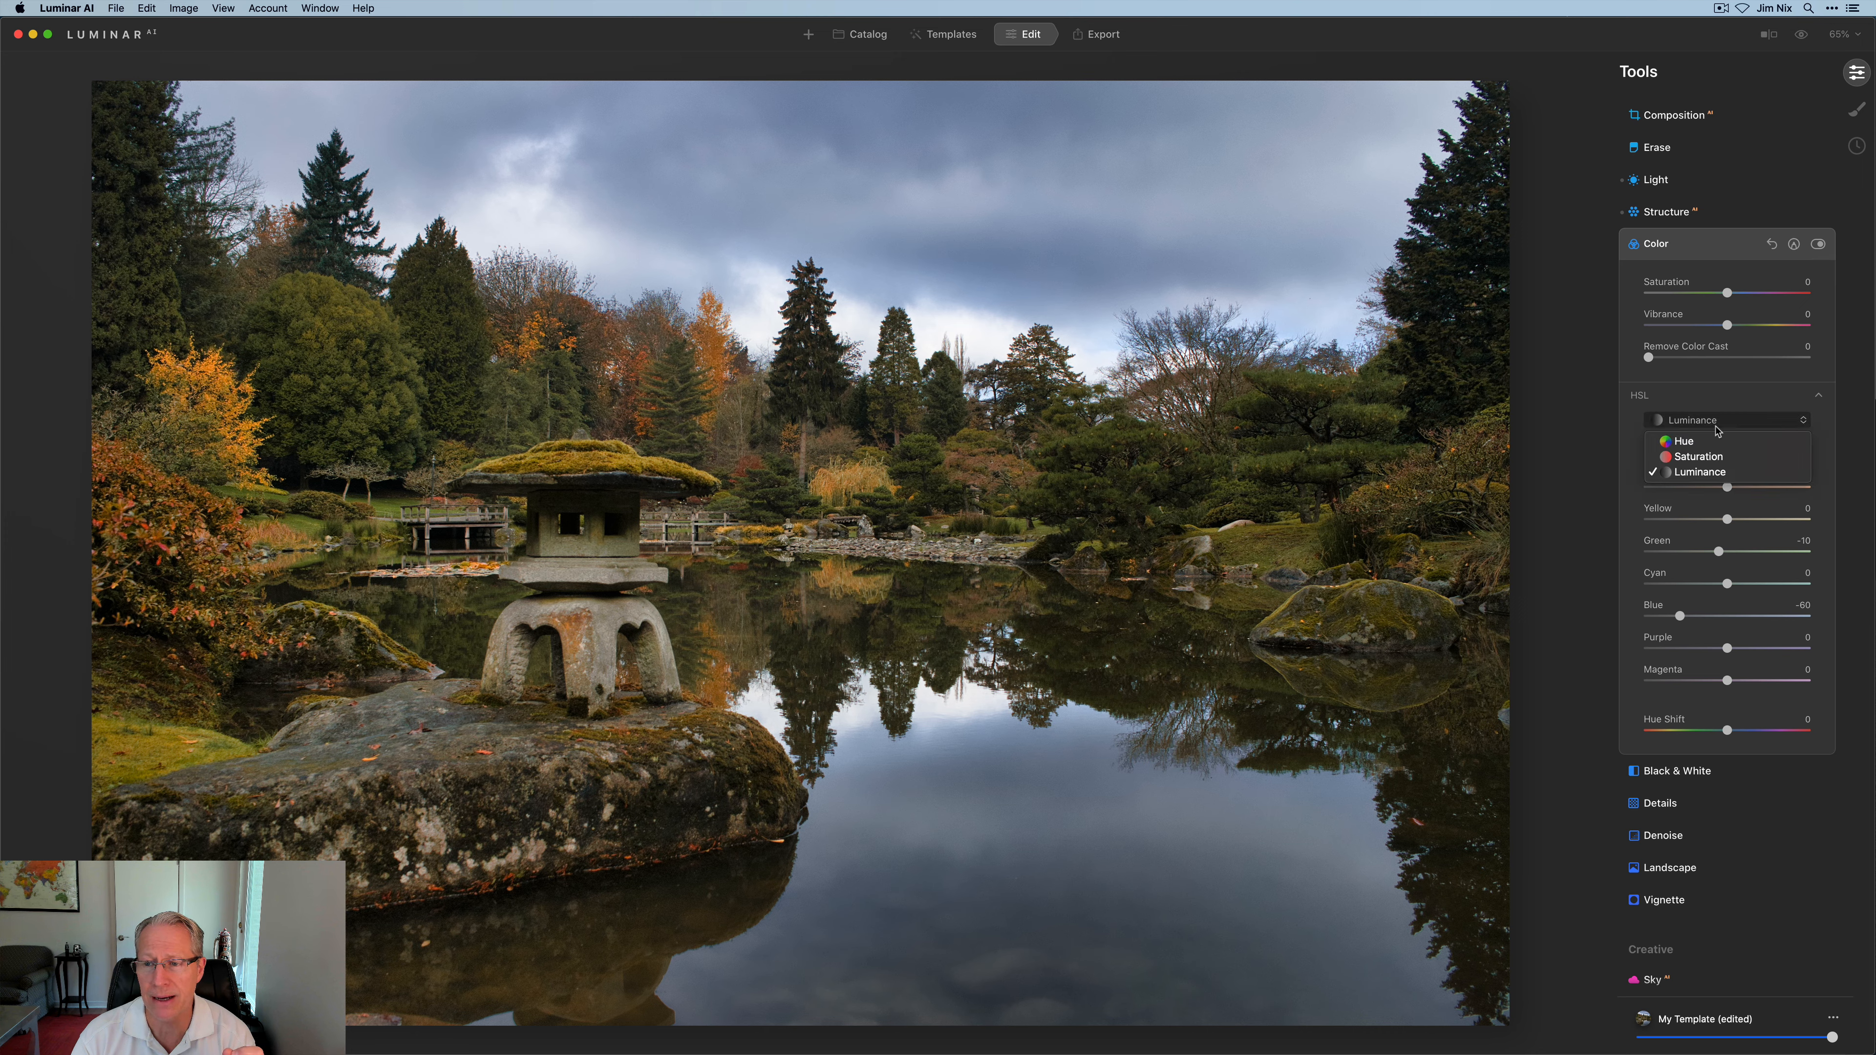
pyautogui.click(1698, 457)
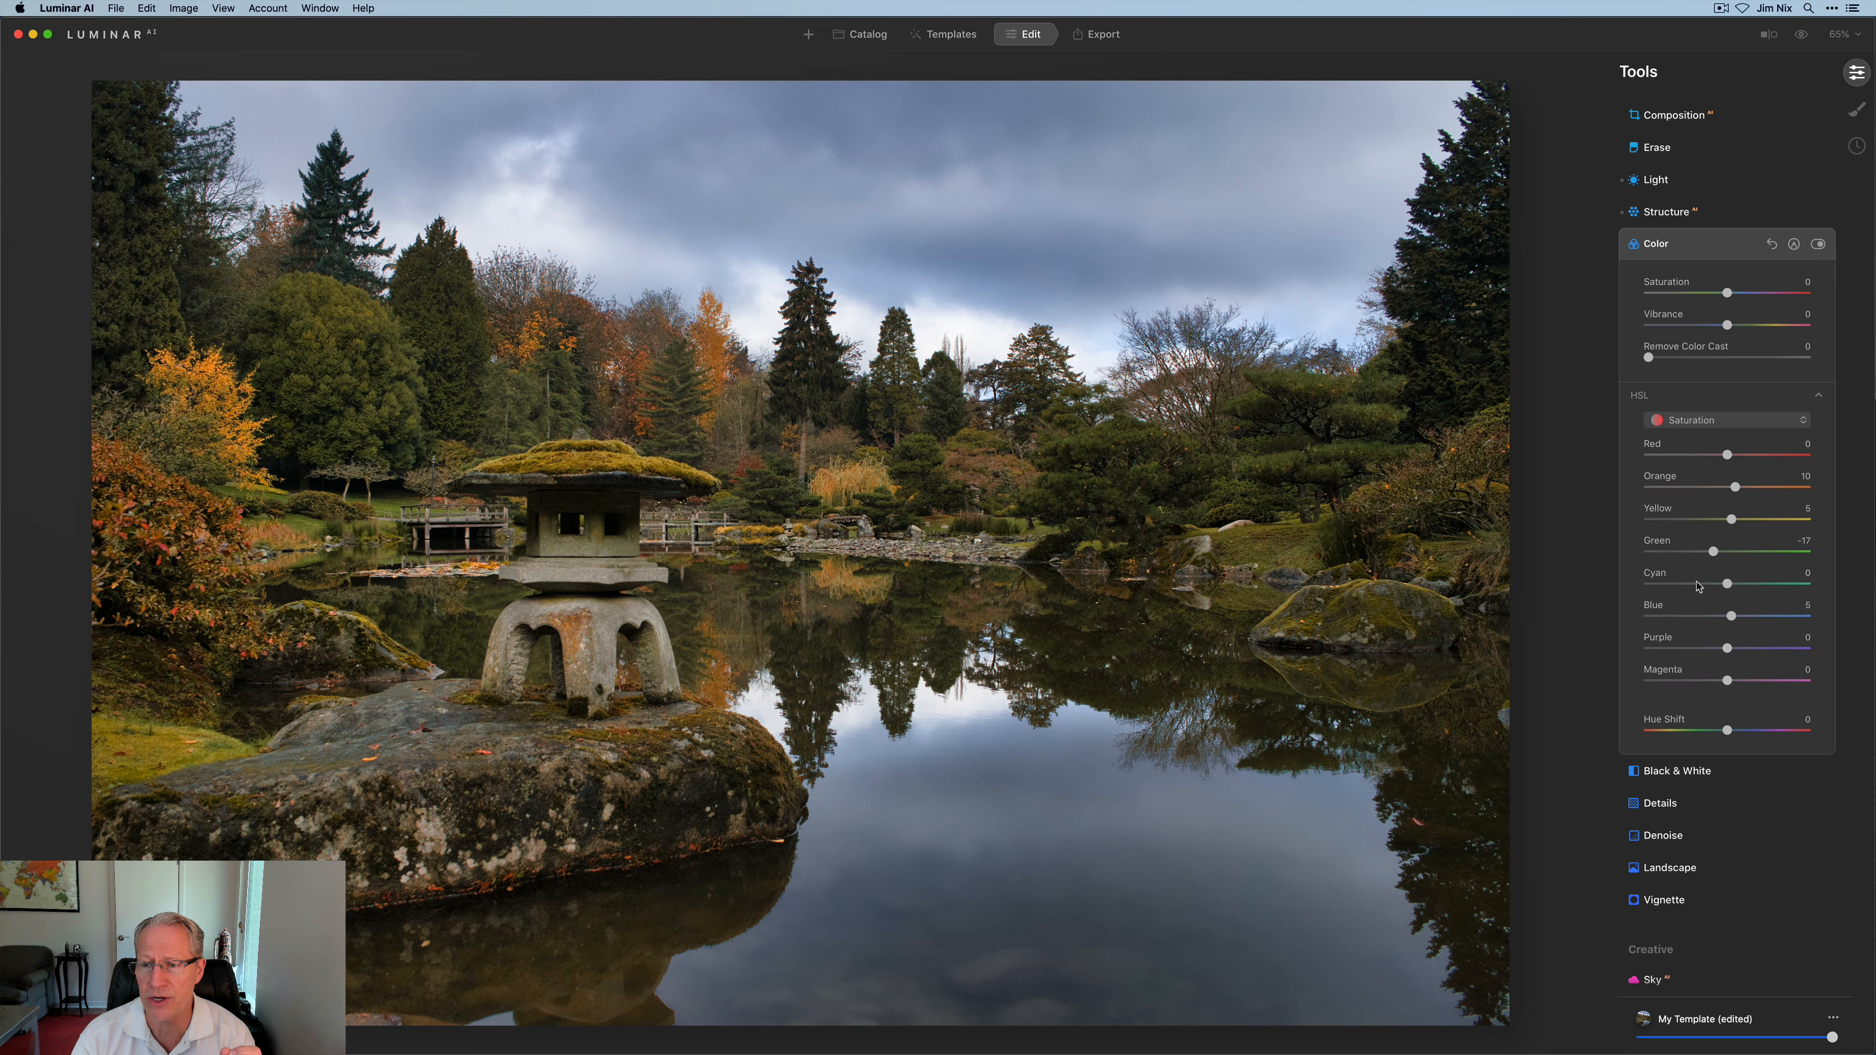
pyautogui.moveTo(1714, 555)
pyautogui.mouseDown()
pyautogui.moveTo(1799, 540)
pyautogui.moveTo(1723, 549)
pyautogui.mouseUp()
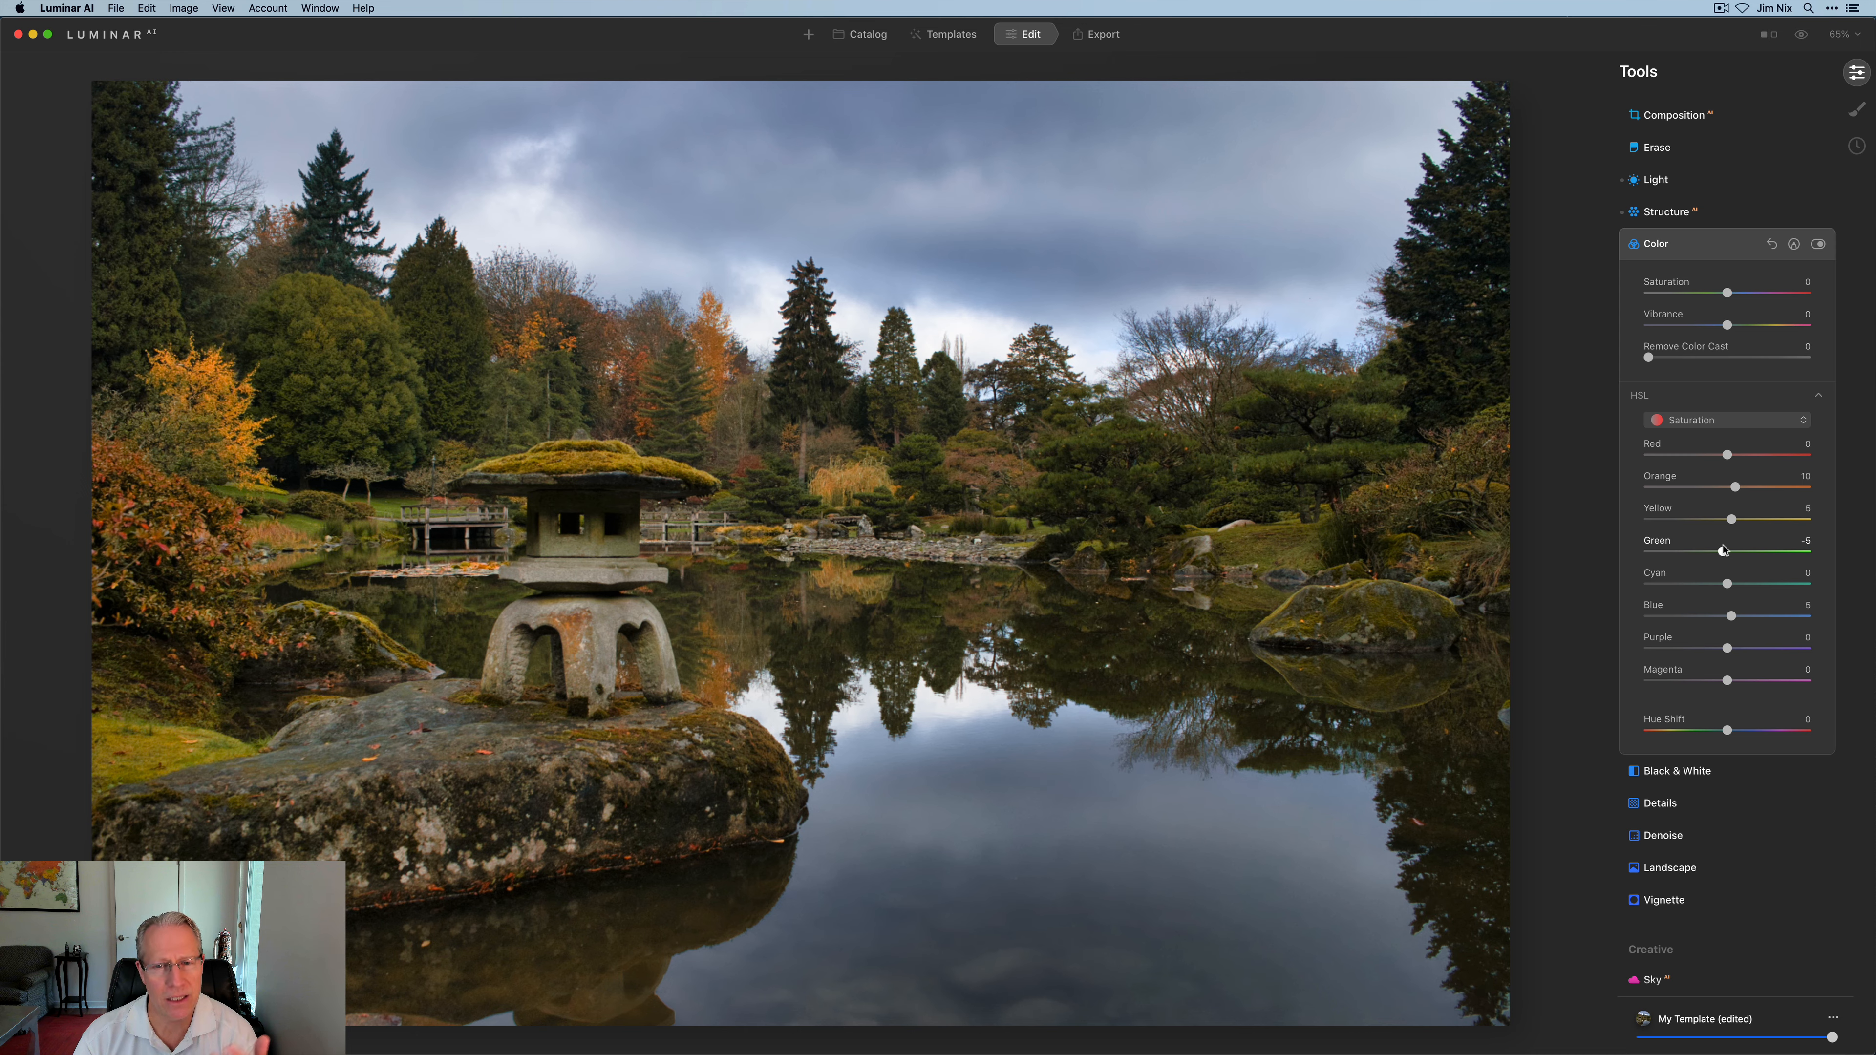
# - Set the HSL hue of Green to -20, compare the photo without the Color adjustments, and close the Color tool
pyautogui.click(1731, 422)
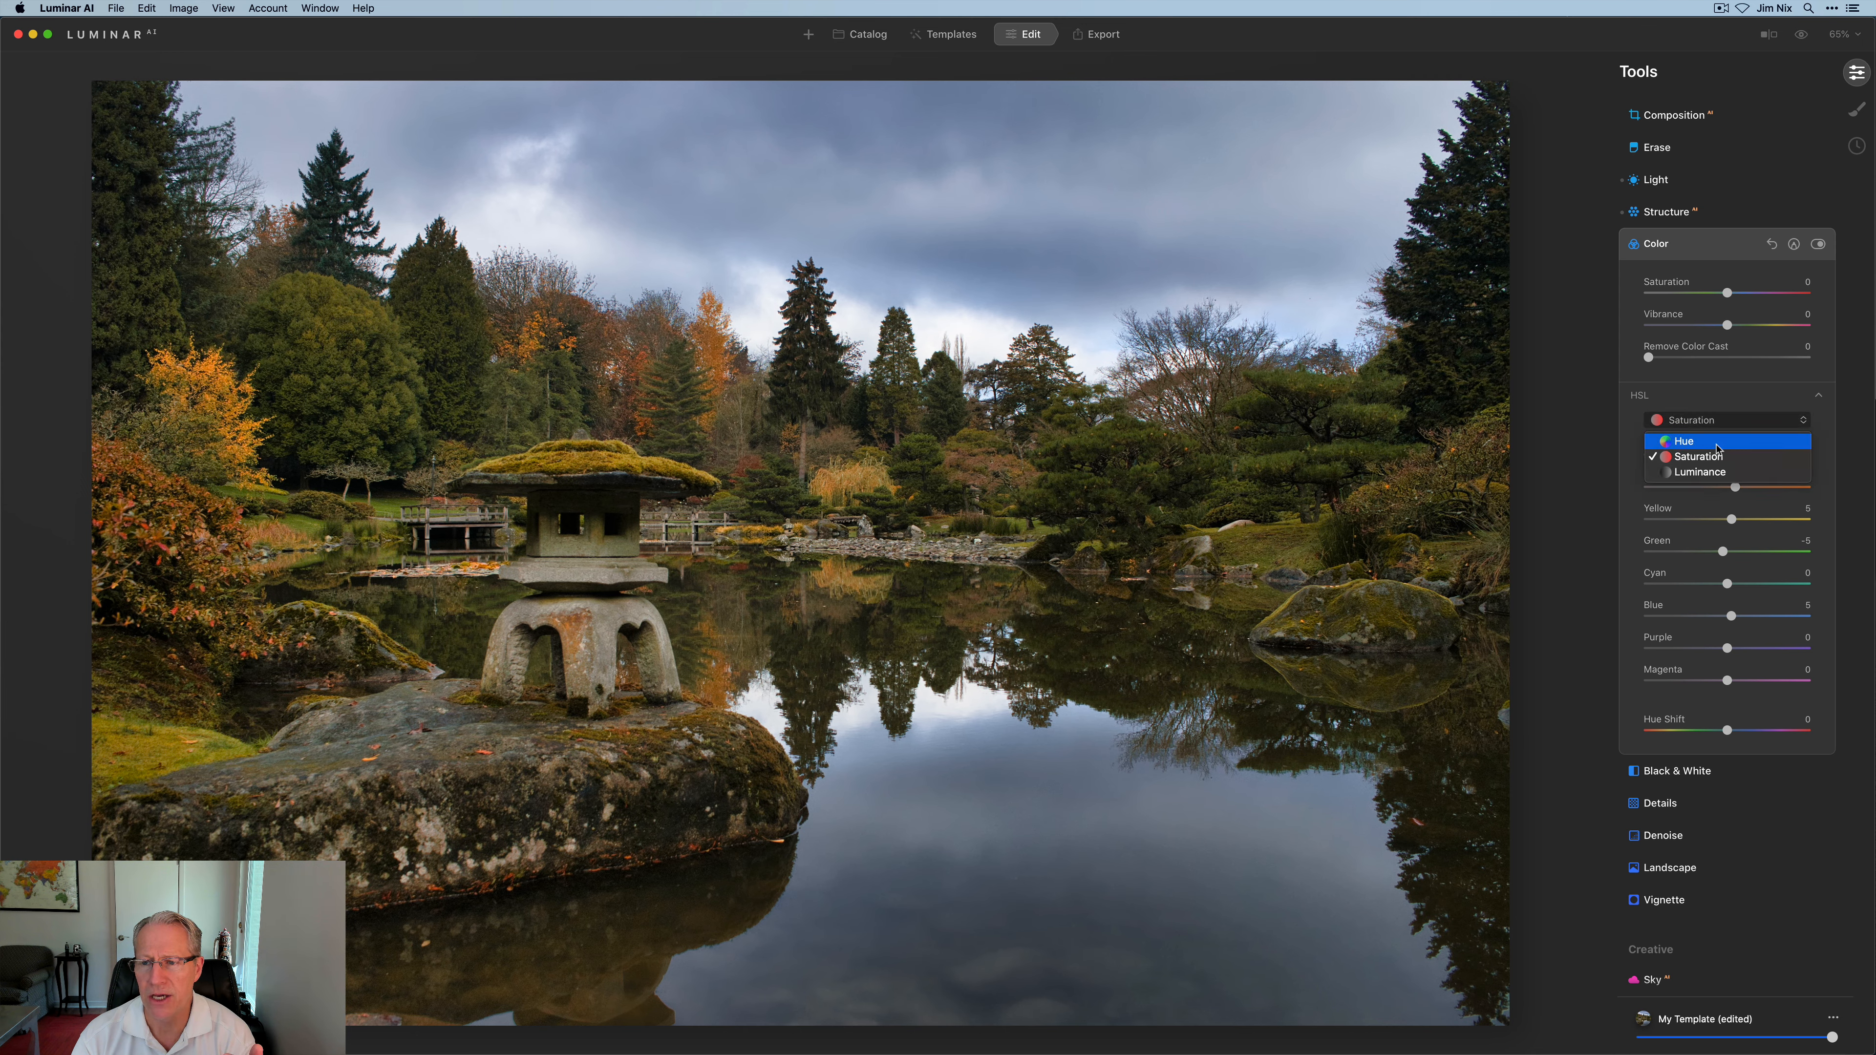
pyautogui.click(1730, 436)
pyautogui.moveTo(1690, 556); pyautogui.dragTo(1713, 546)
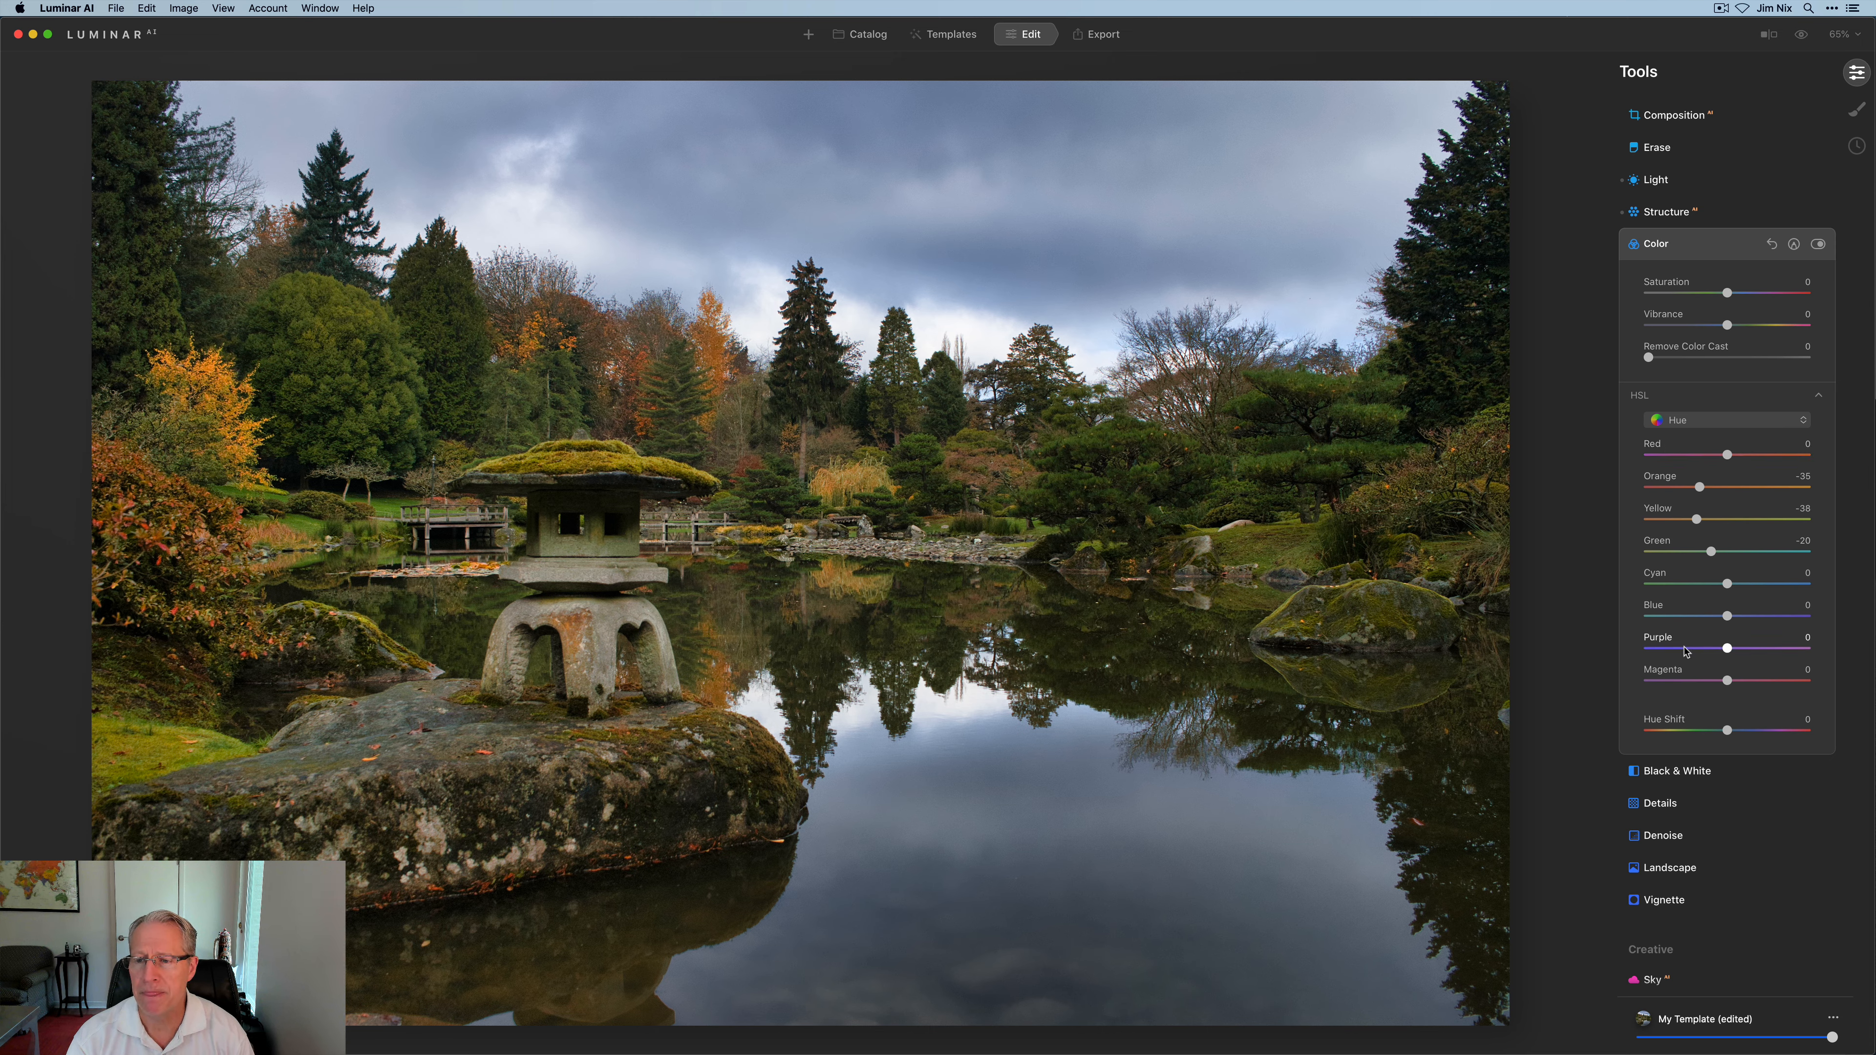
pyautogui.scroll(2, 1787, 355)
pyautogui.click(1818, 269)
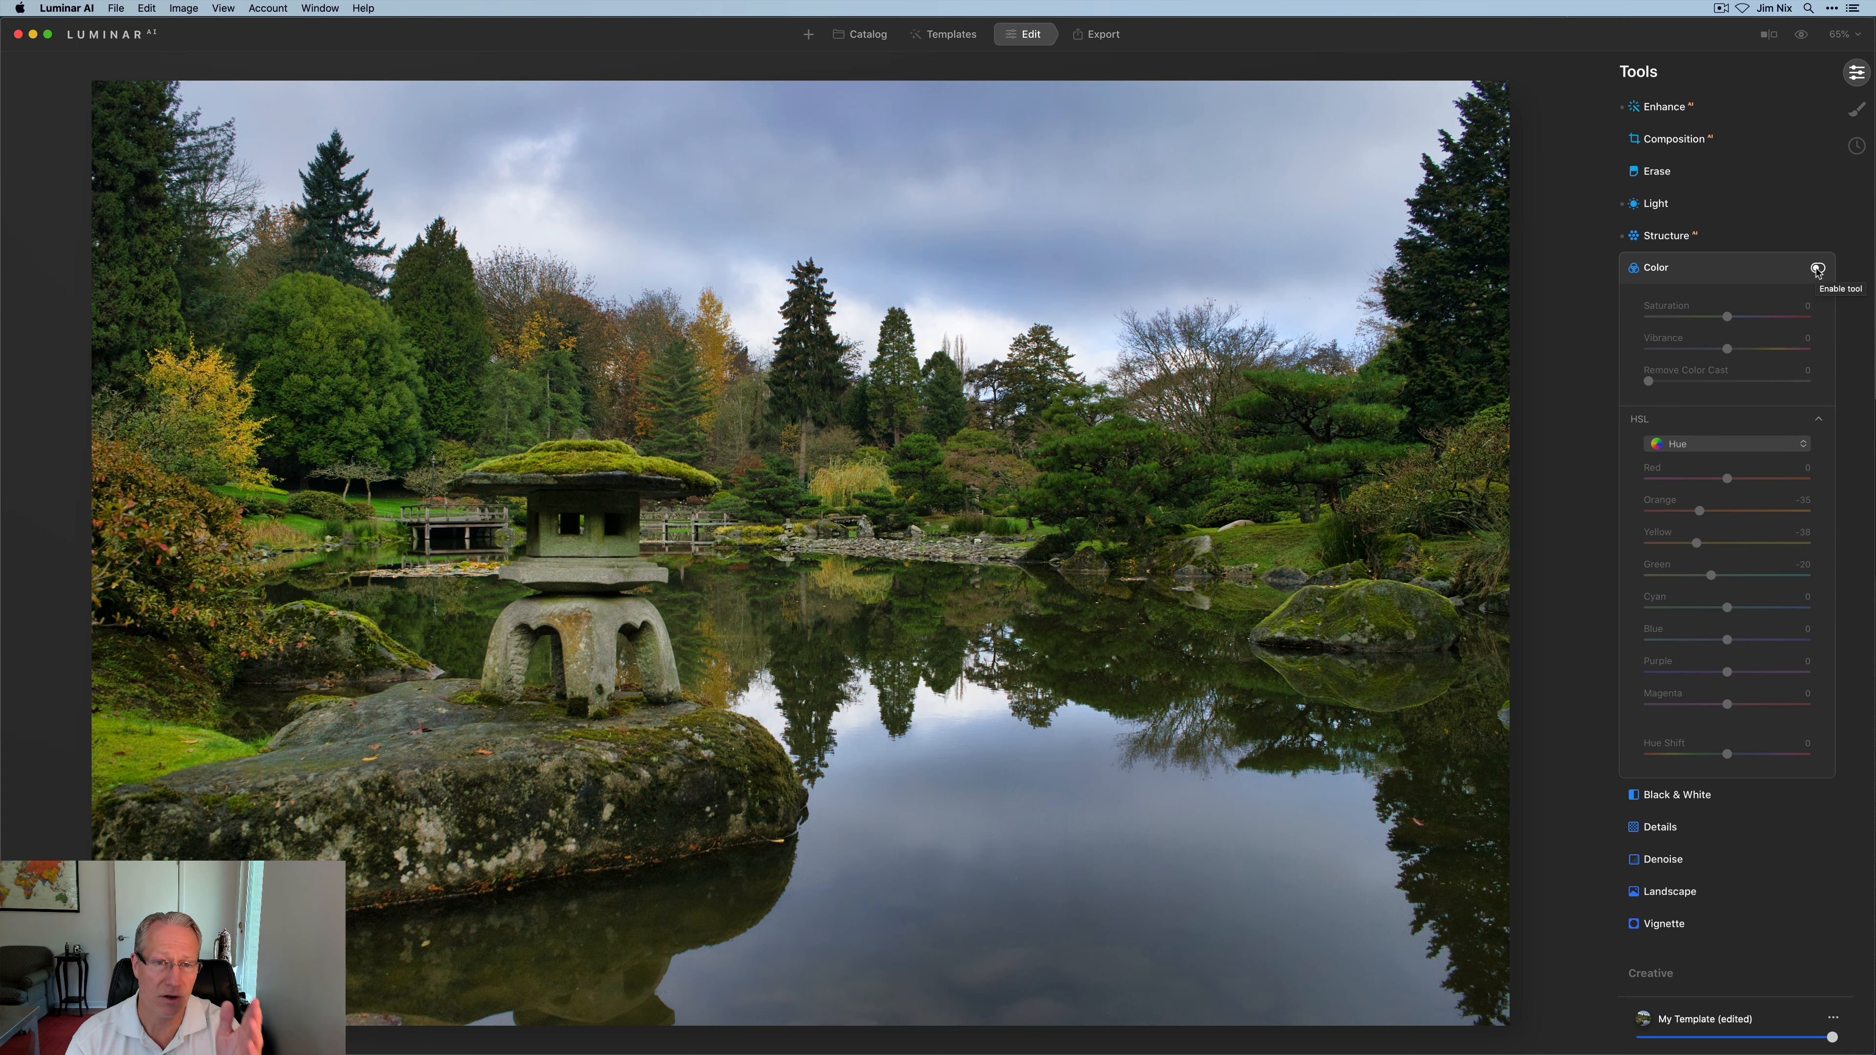
pyautogui.click(1818, 270)
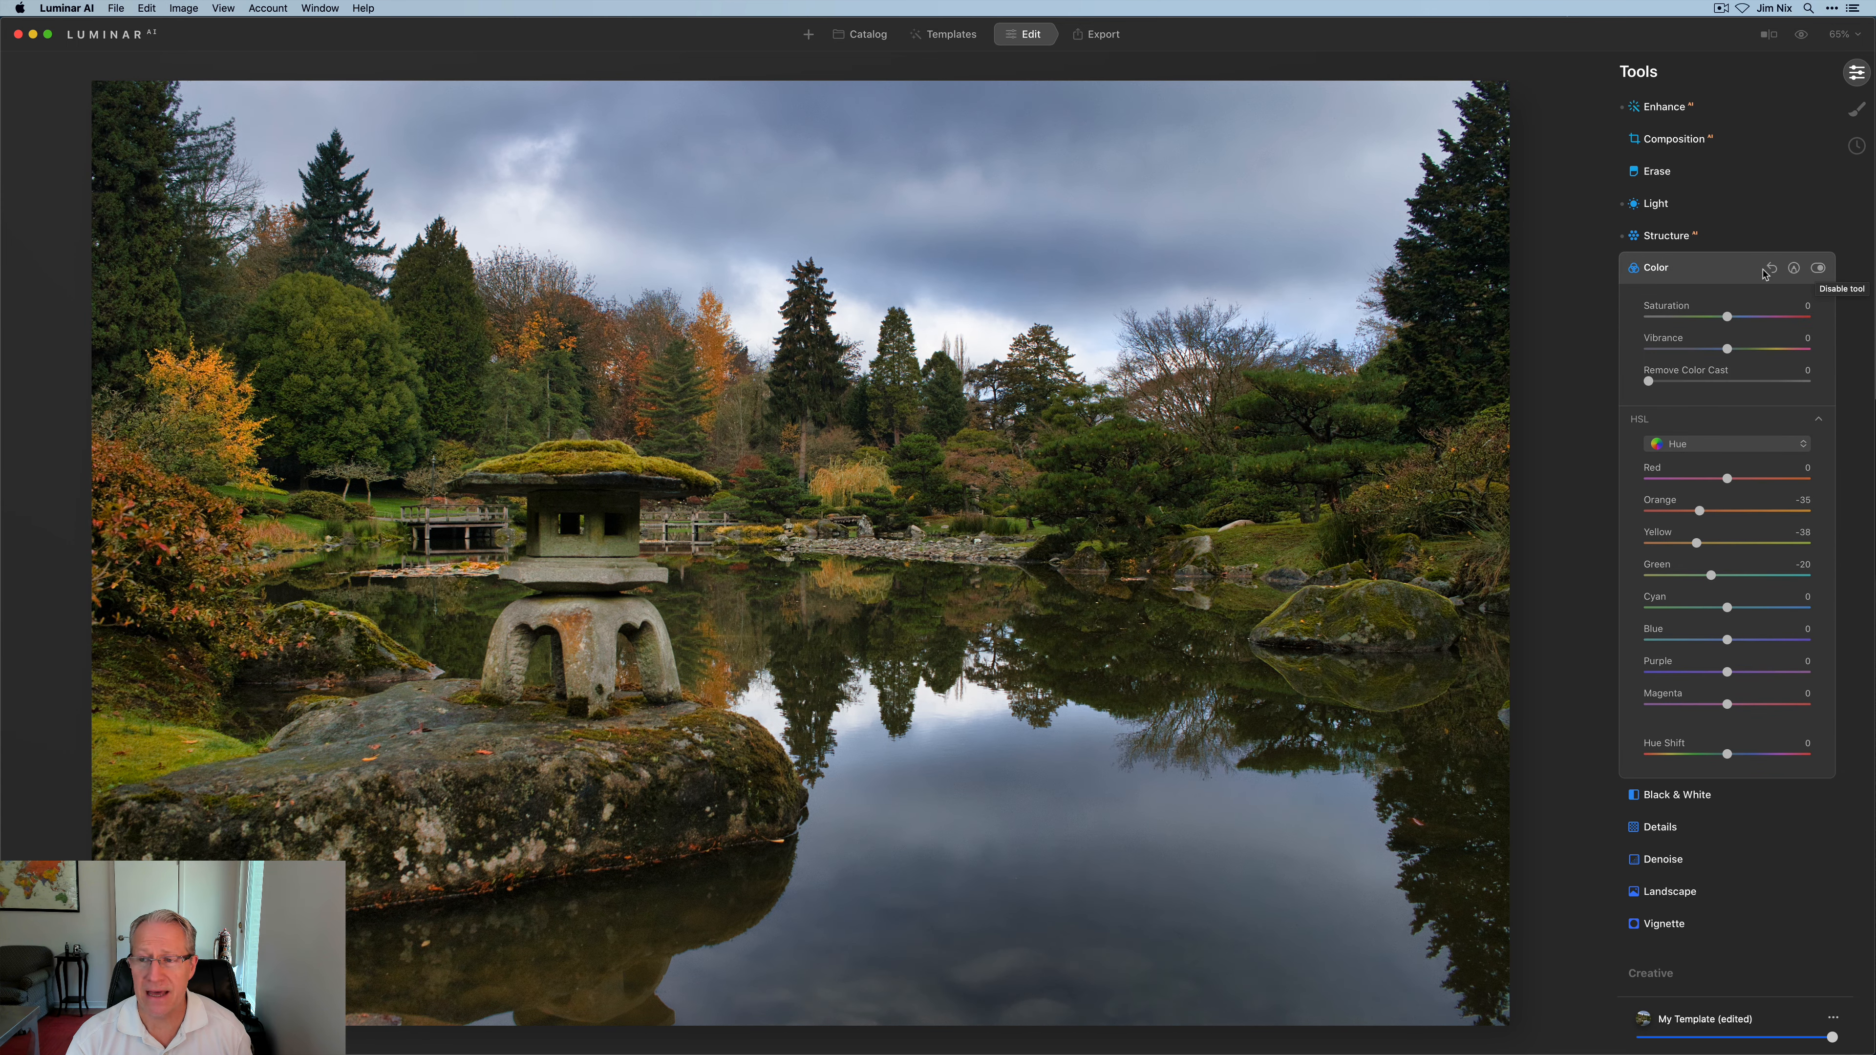
pyautogui.click(1737, 275)
pyautogui.scroll(-3, 1734, 279)
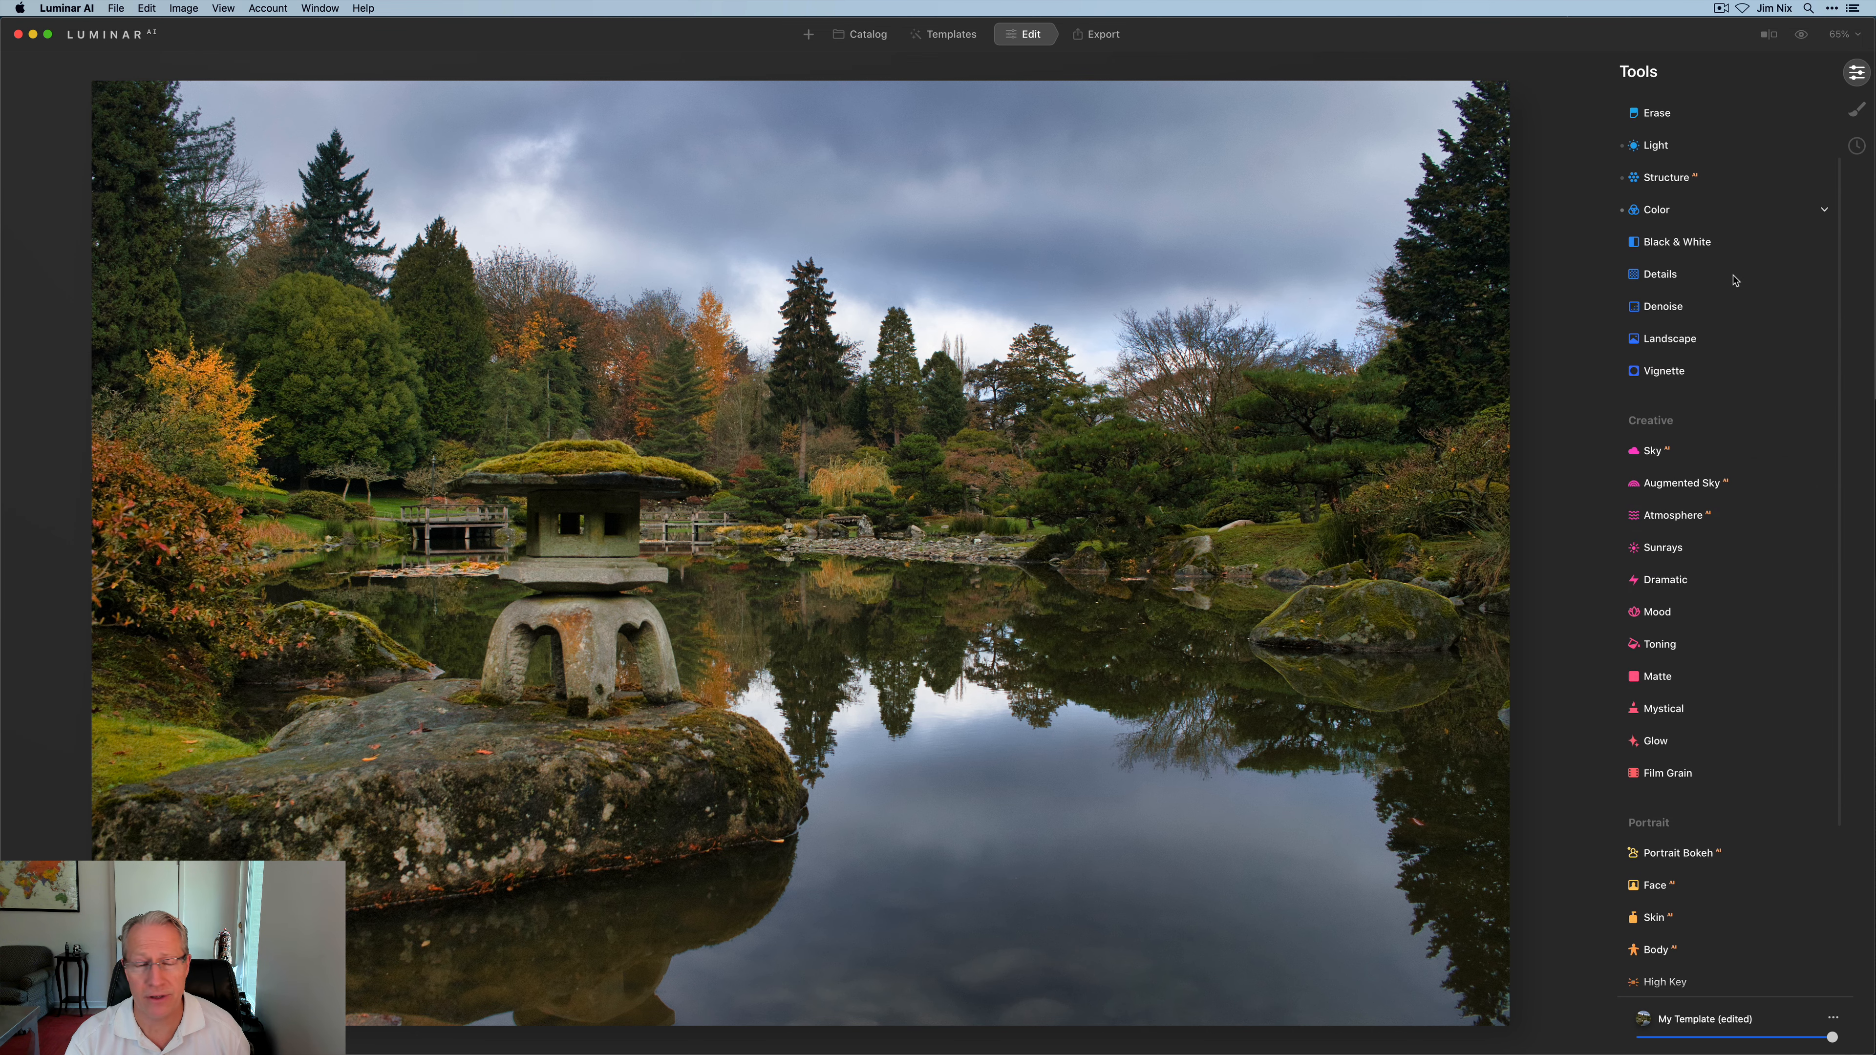
# - Apply the Mystical effect with an Amount of 24 and close the tool
pyautogui.scroll(-4, 1735, 279)
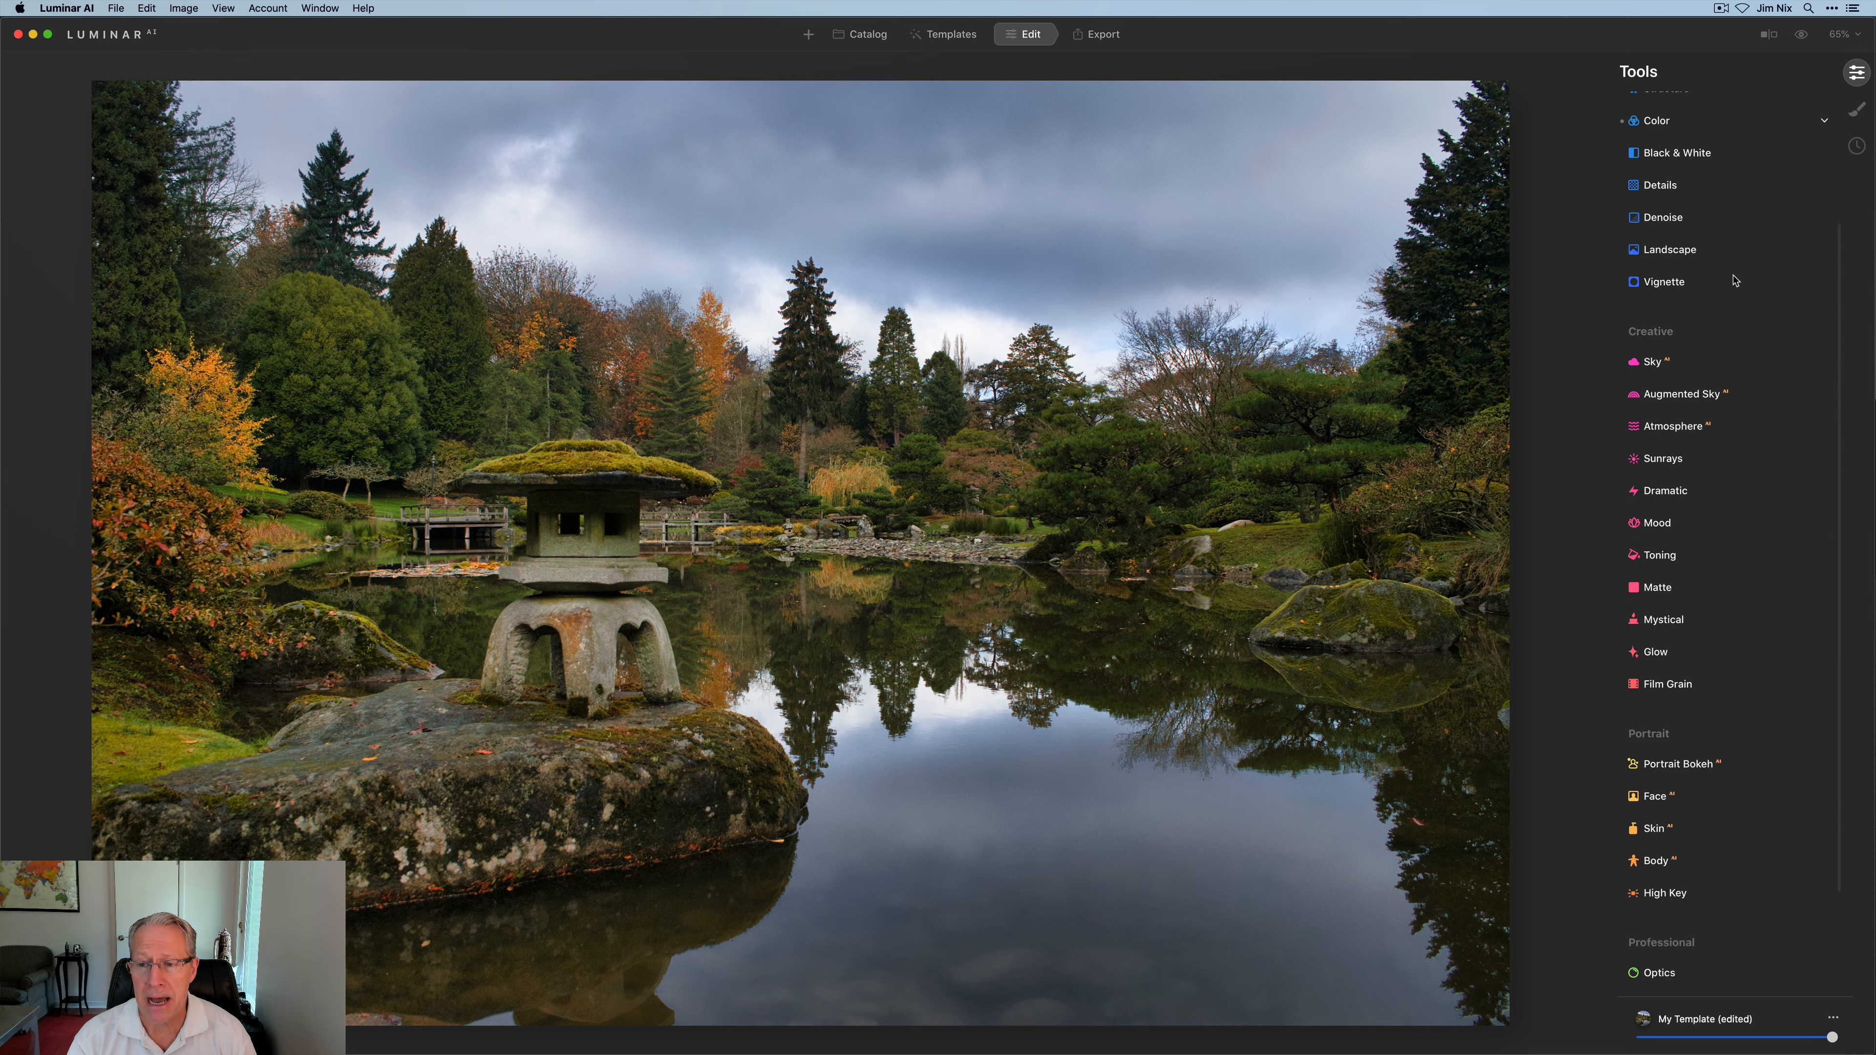
pyautogui.click(1675, 568)
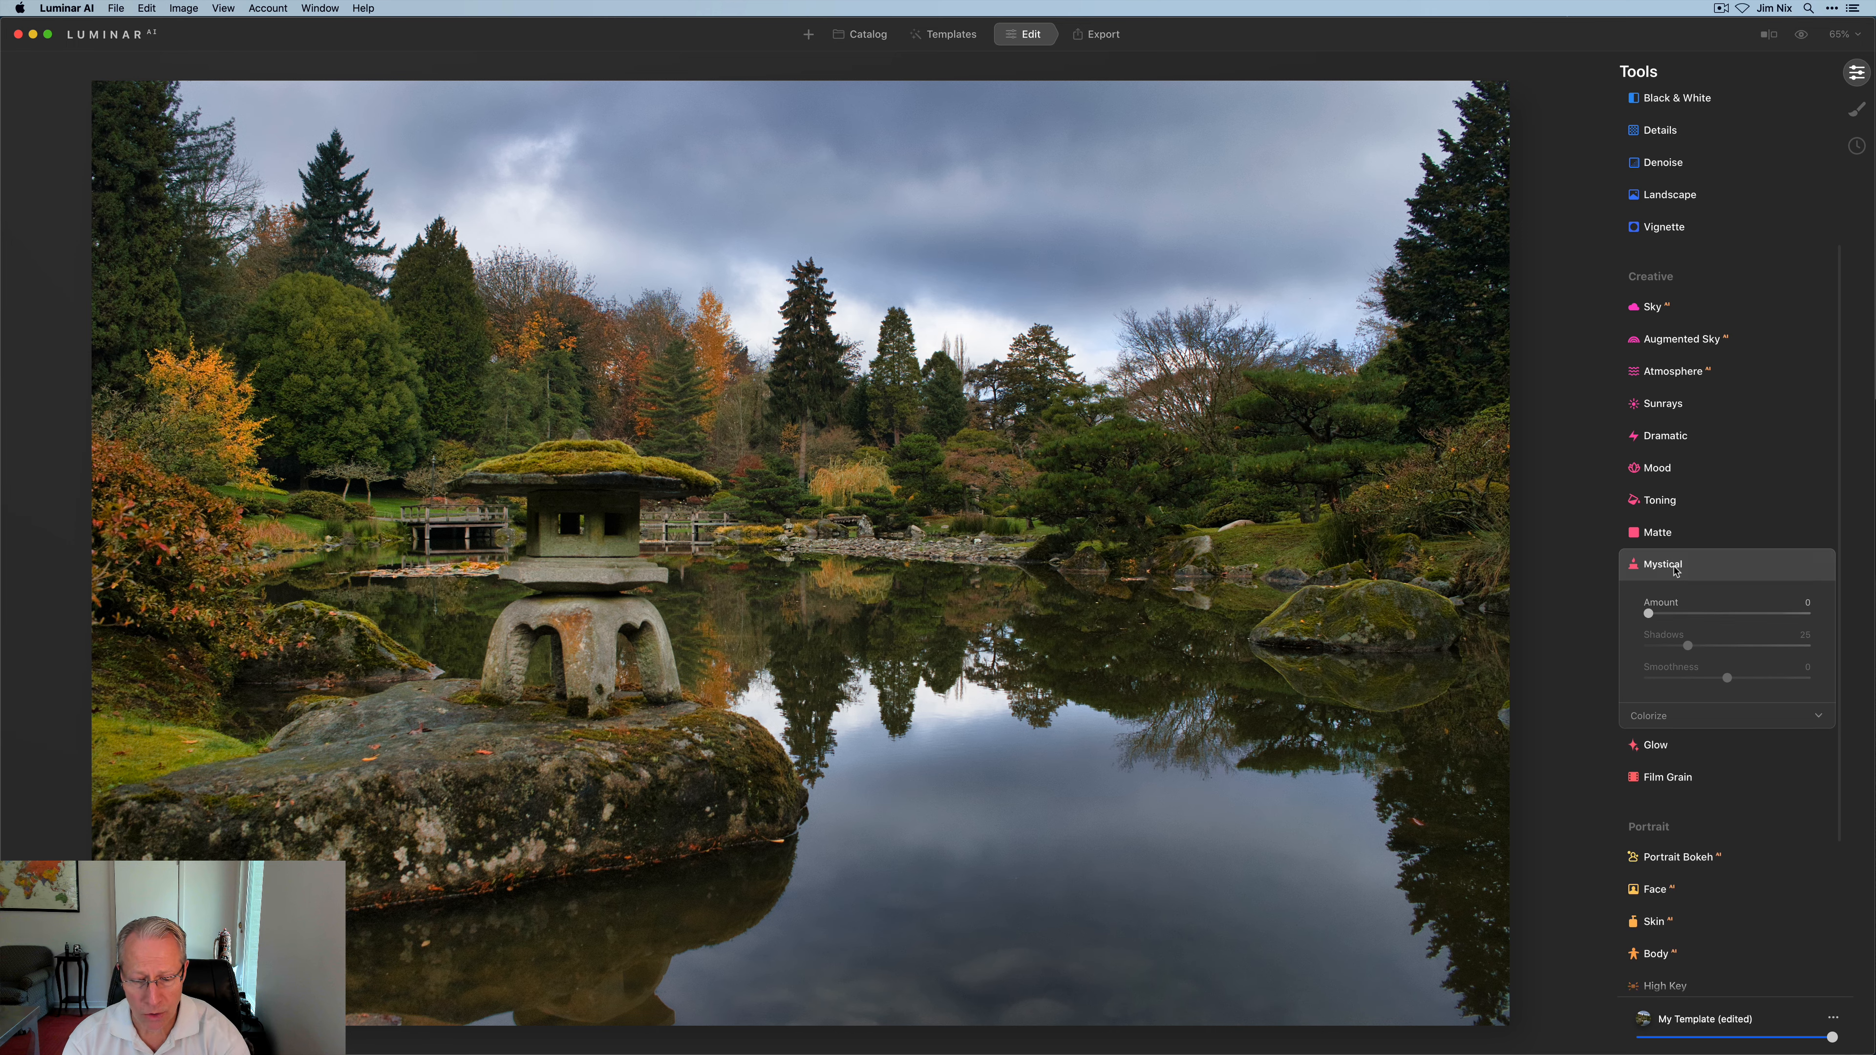
pyautogui.moveTo(1648, 614); pyautogui.dragTo(1689, 616)
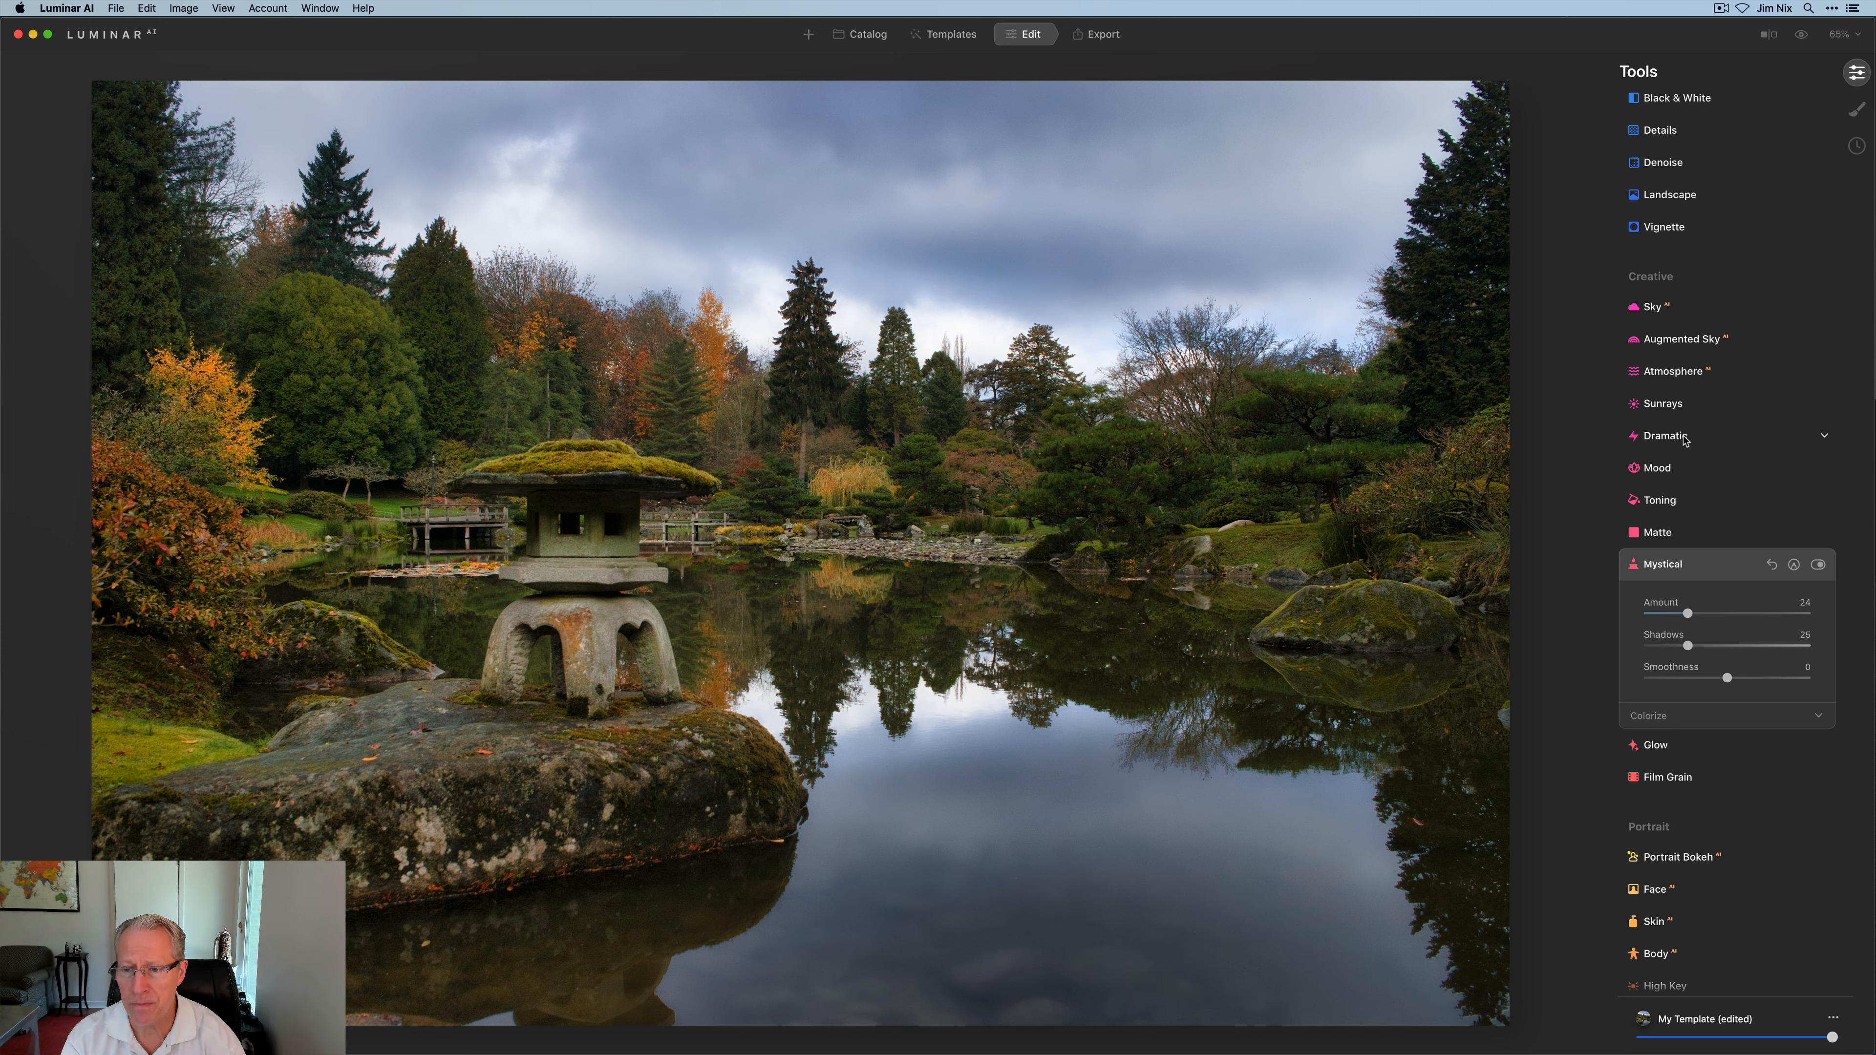
pyautogui.scroll(-5, 1691, 421)
pyautogui.click(1691, 354)
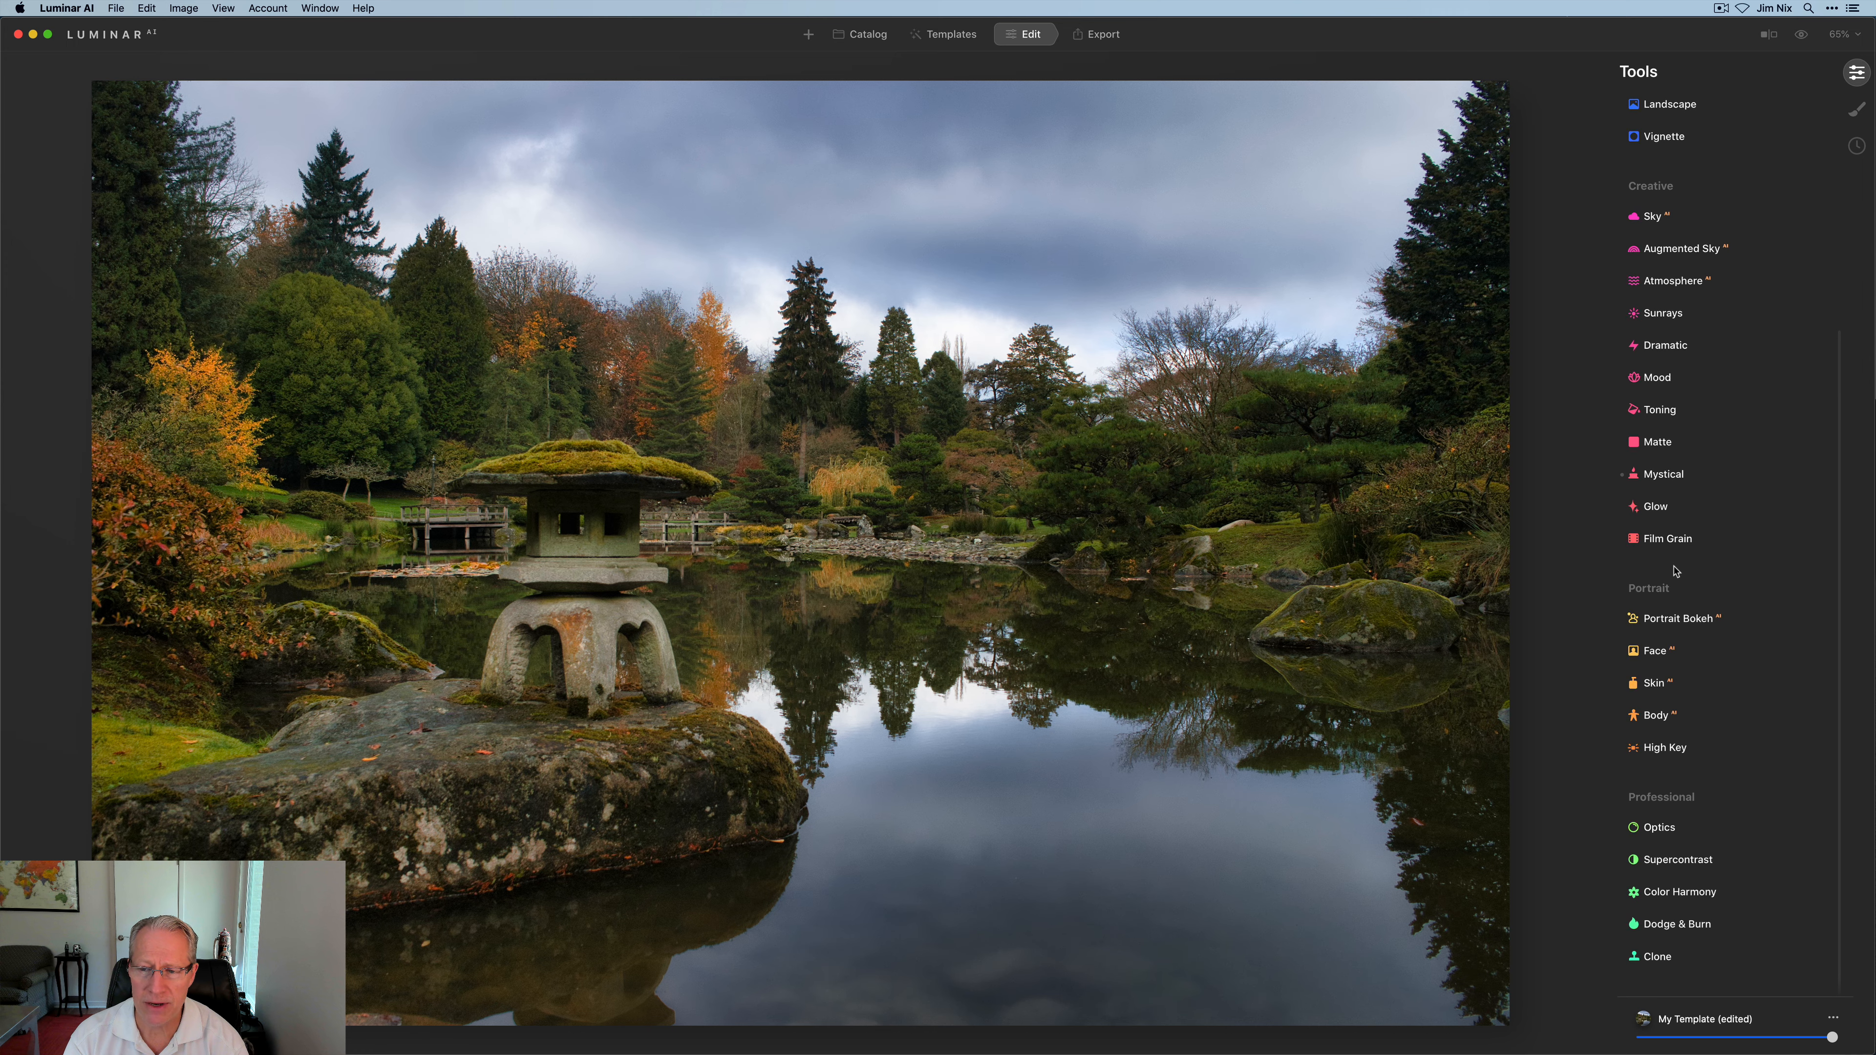
# - Set the Supercontrast Midtones Contrast to 50 and Shadows Contrast to 35, and compare the photo without Supercontrast
pyautogui.click(1663, 866)
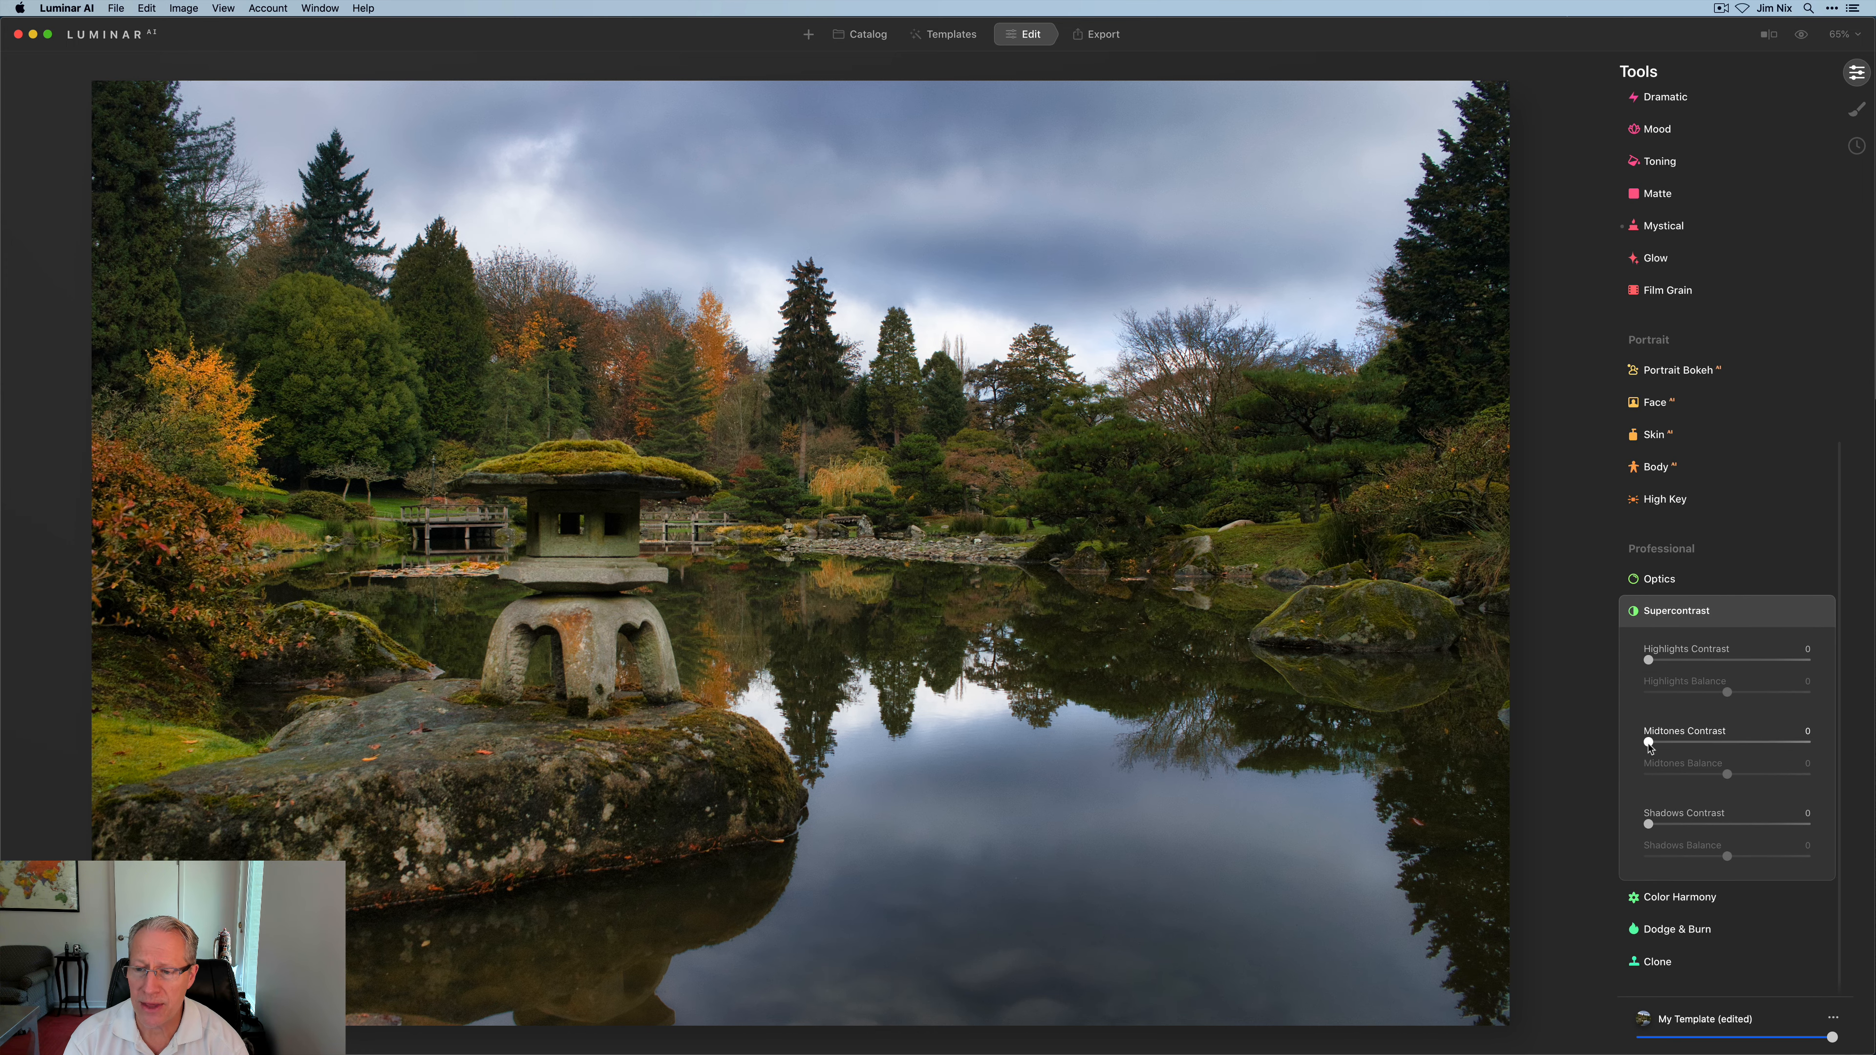
pyautogui.moveTo(1648, 742); pyautogui.dragTo(1729, 734)
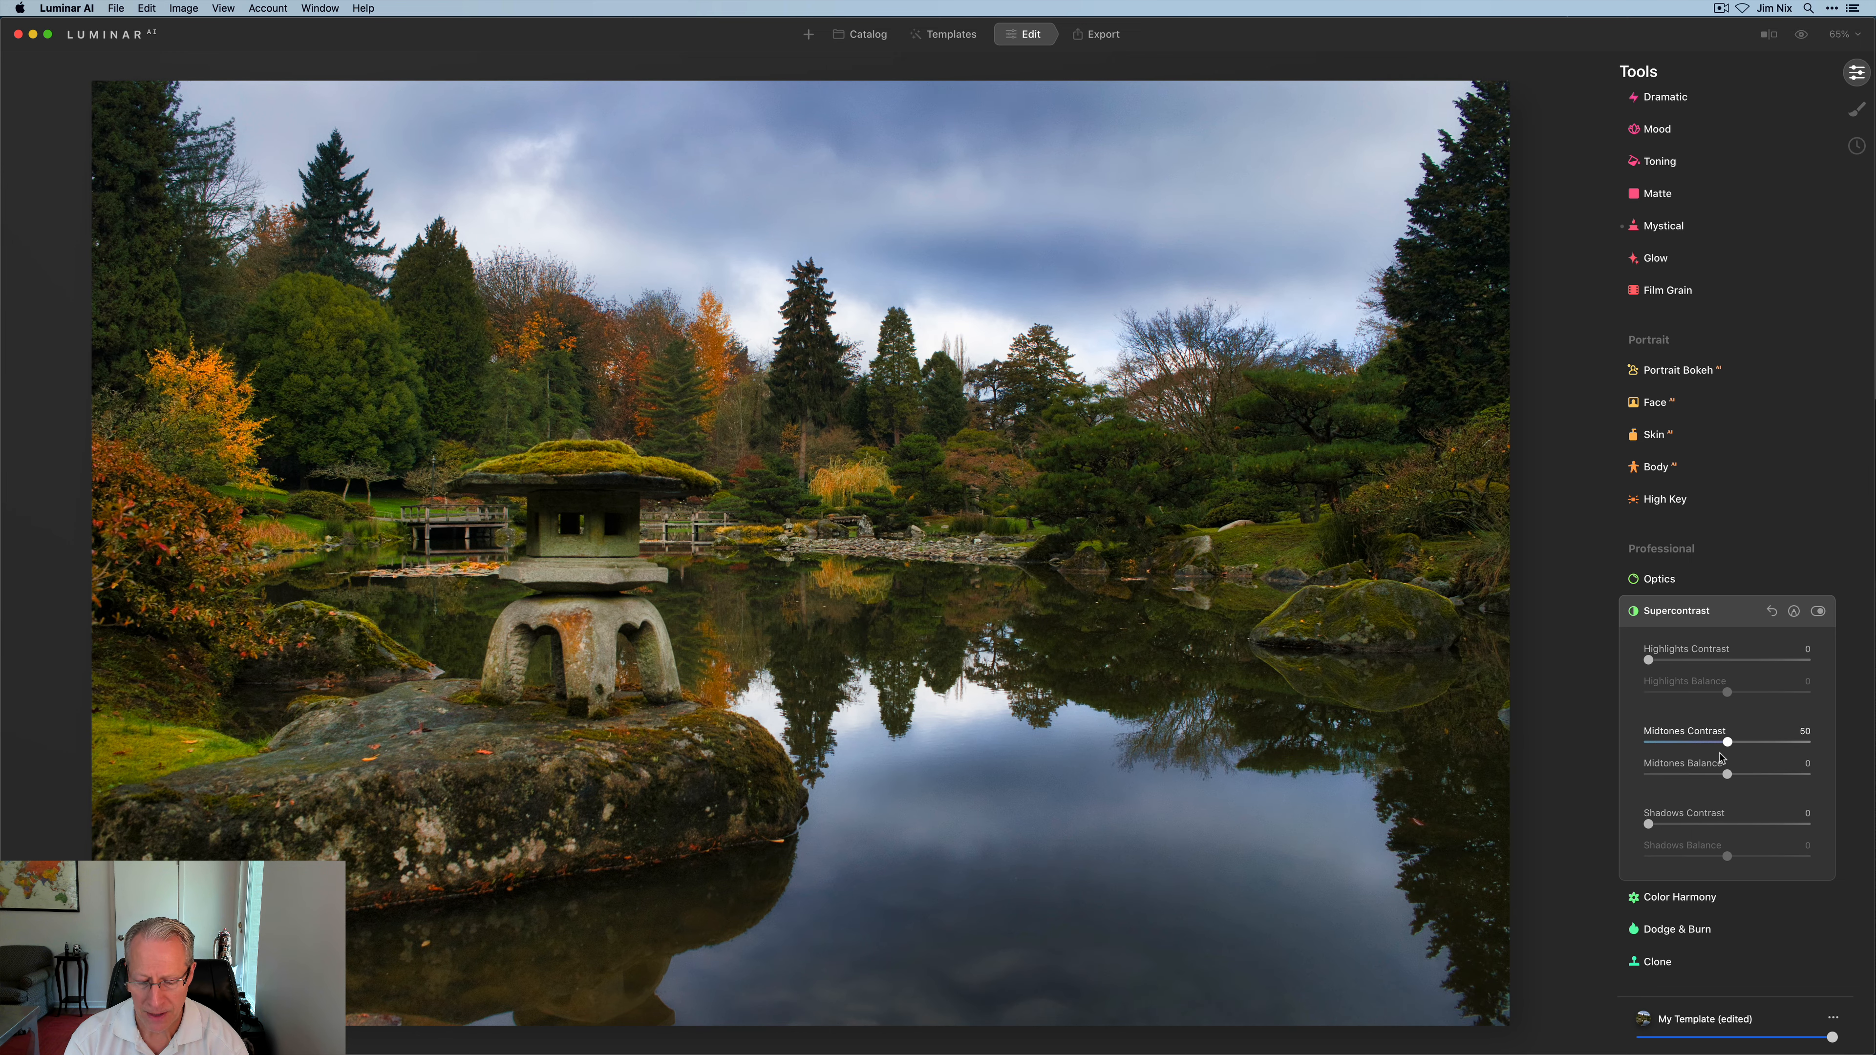
pyautogui.moveTo(1656, 824); pyautogui.dragTo(1706, 821)
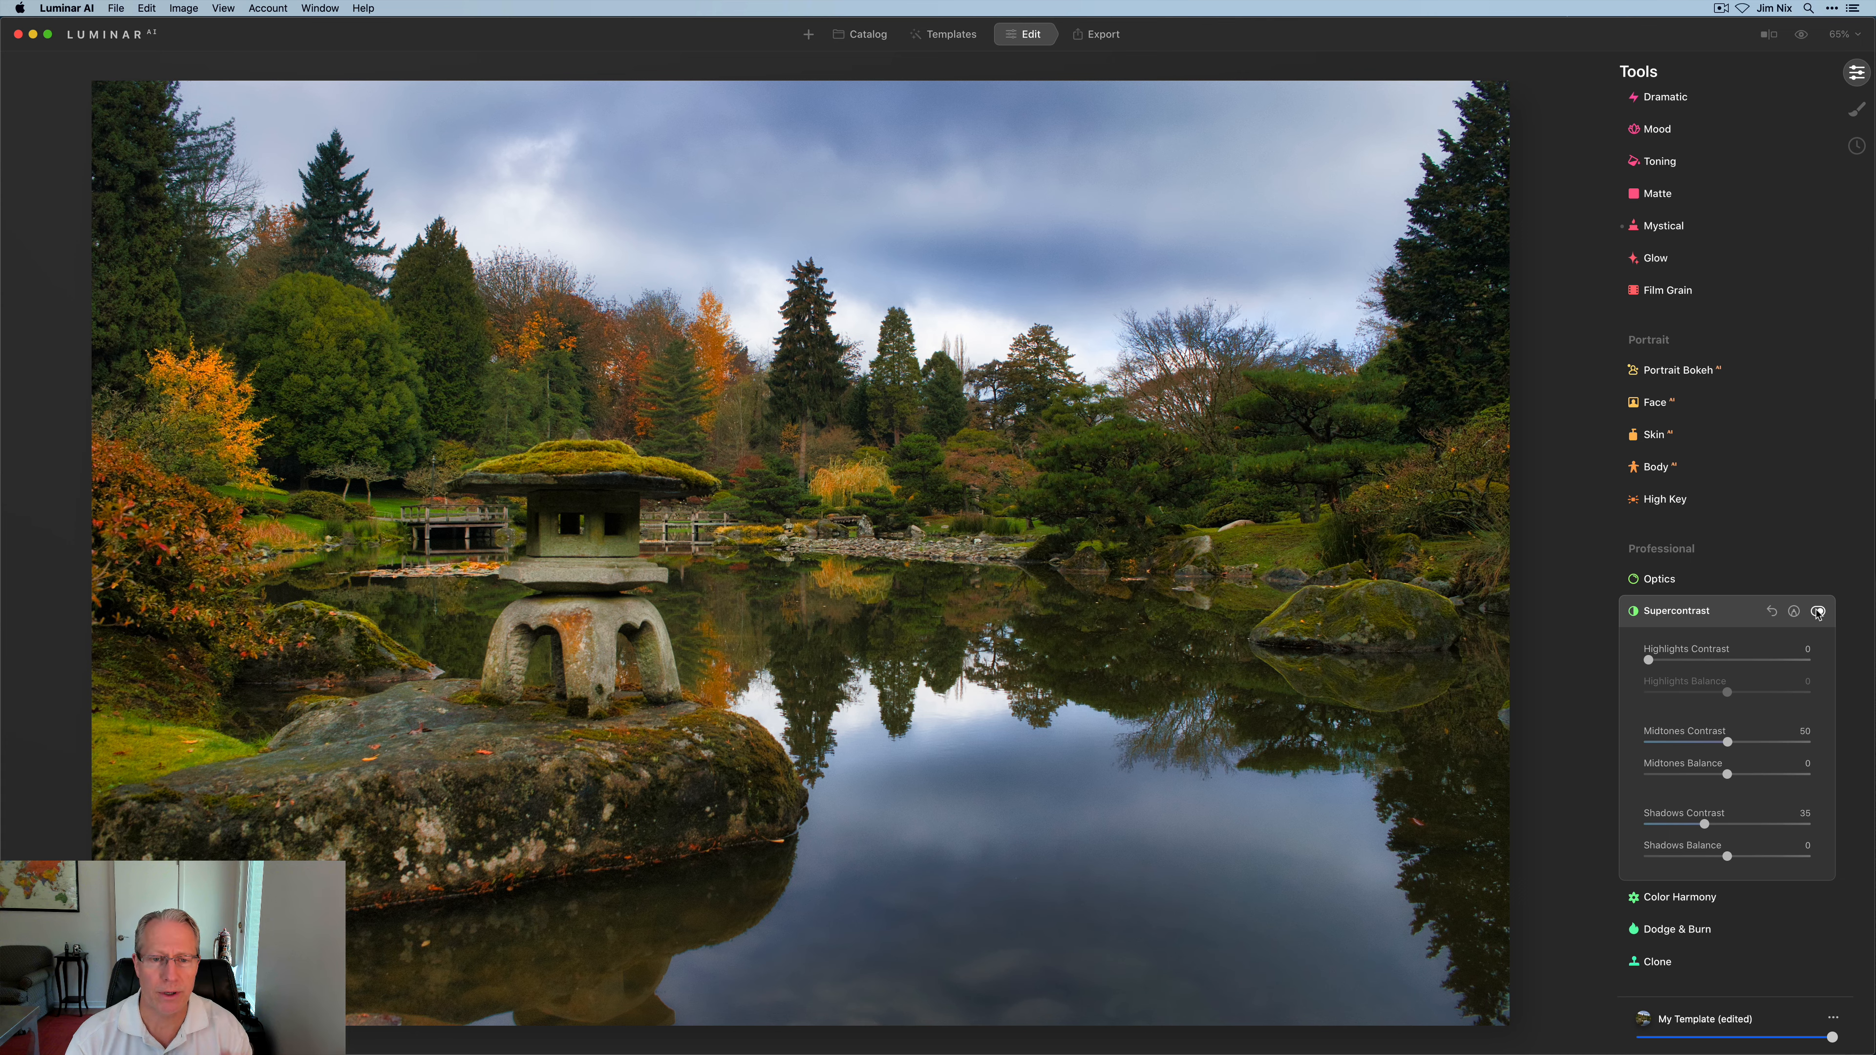
pyautogui.click(1818, 612)
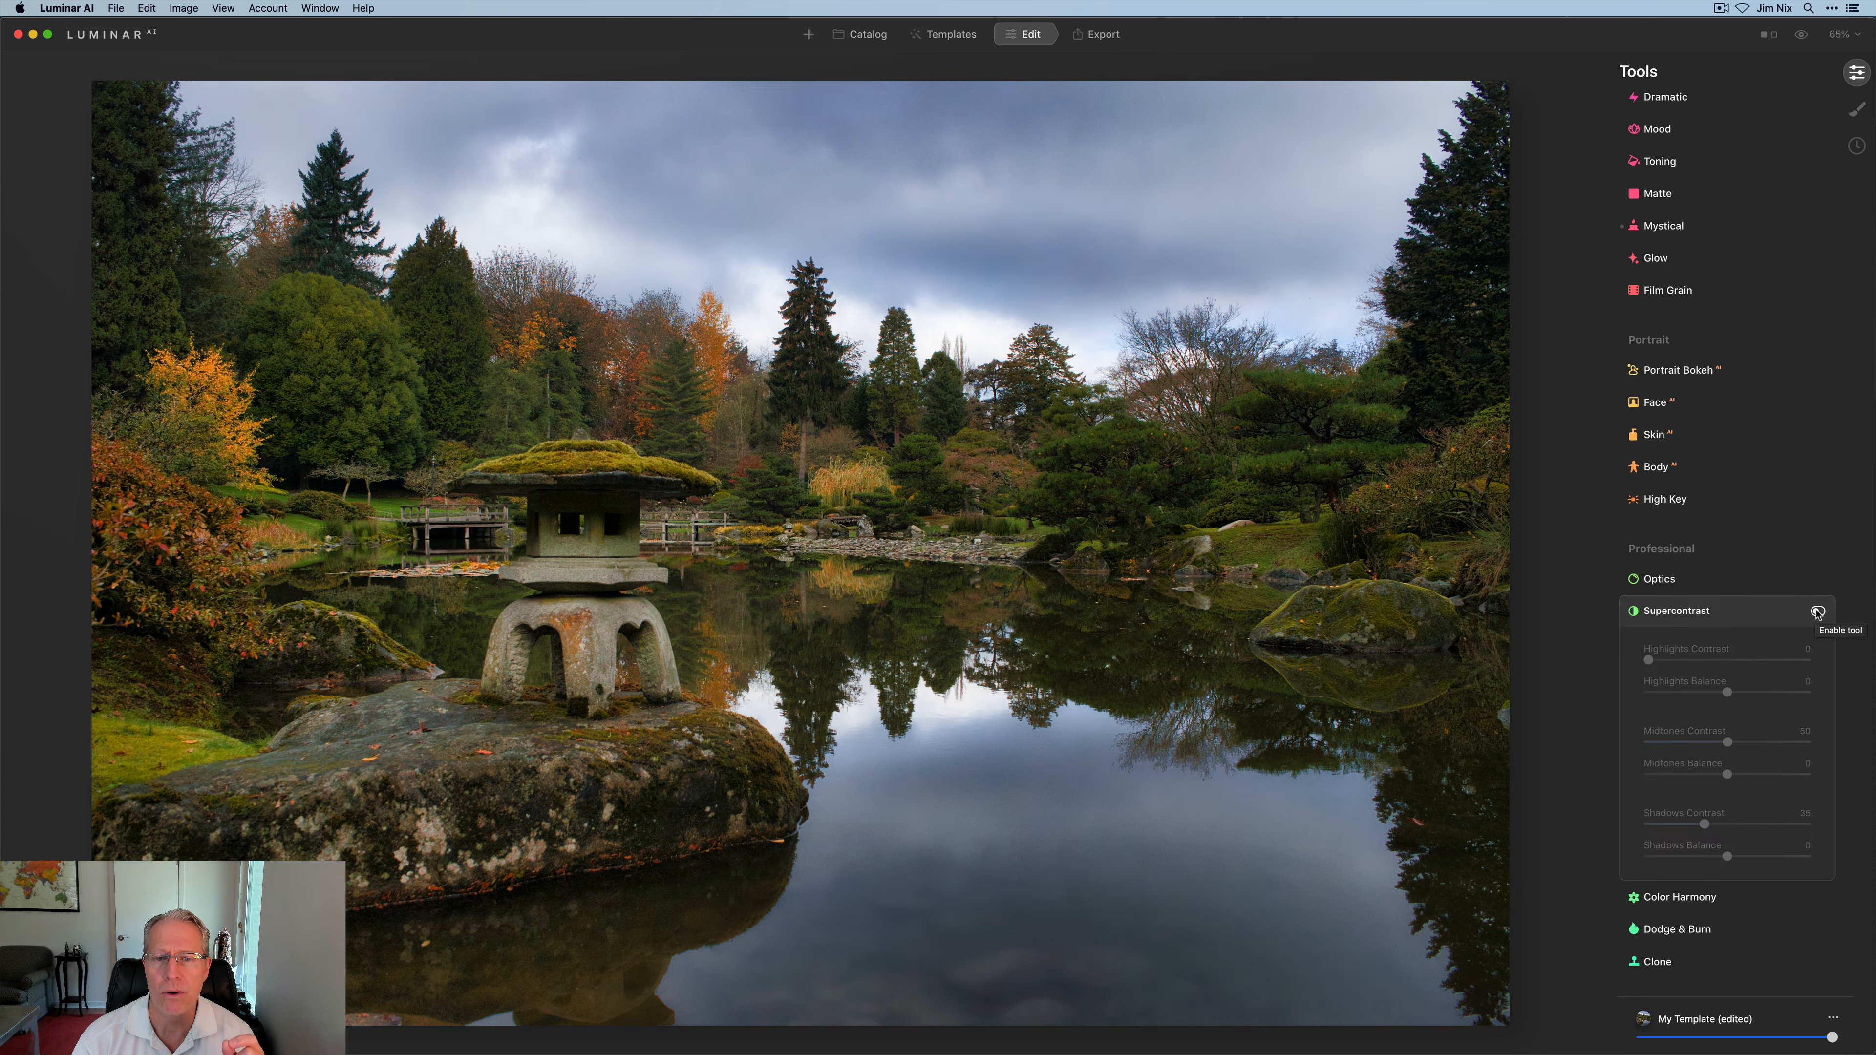
pyautogui.click(1818, 611)
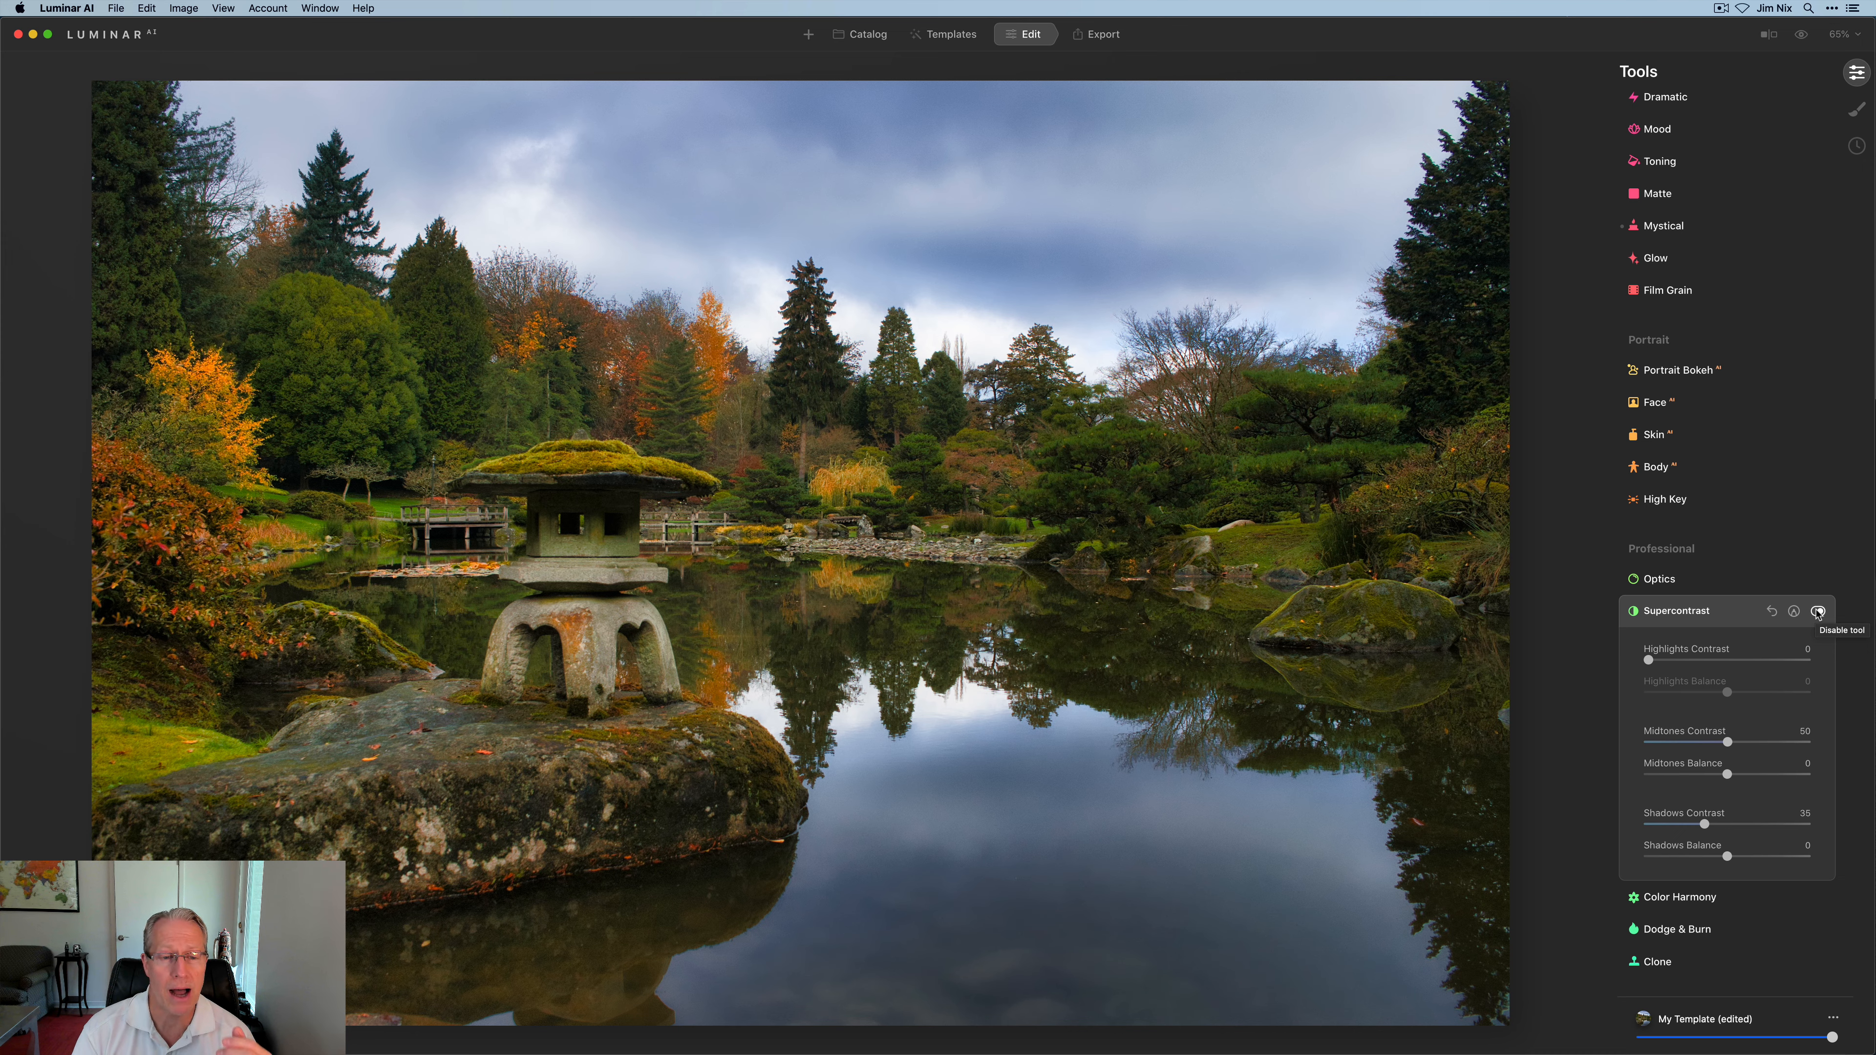
pyautogui.click(1817, 612)
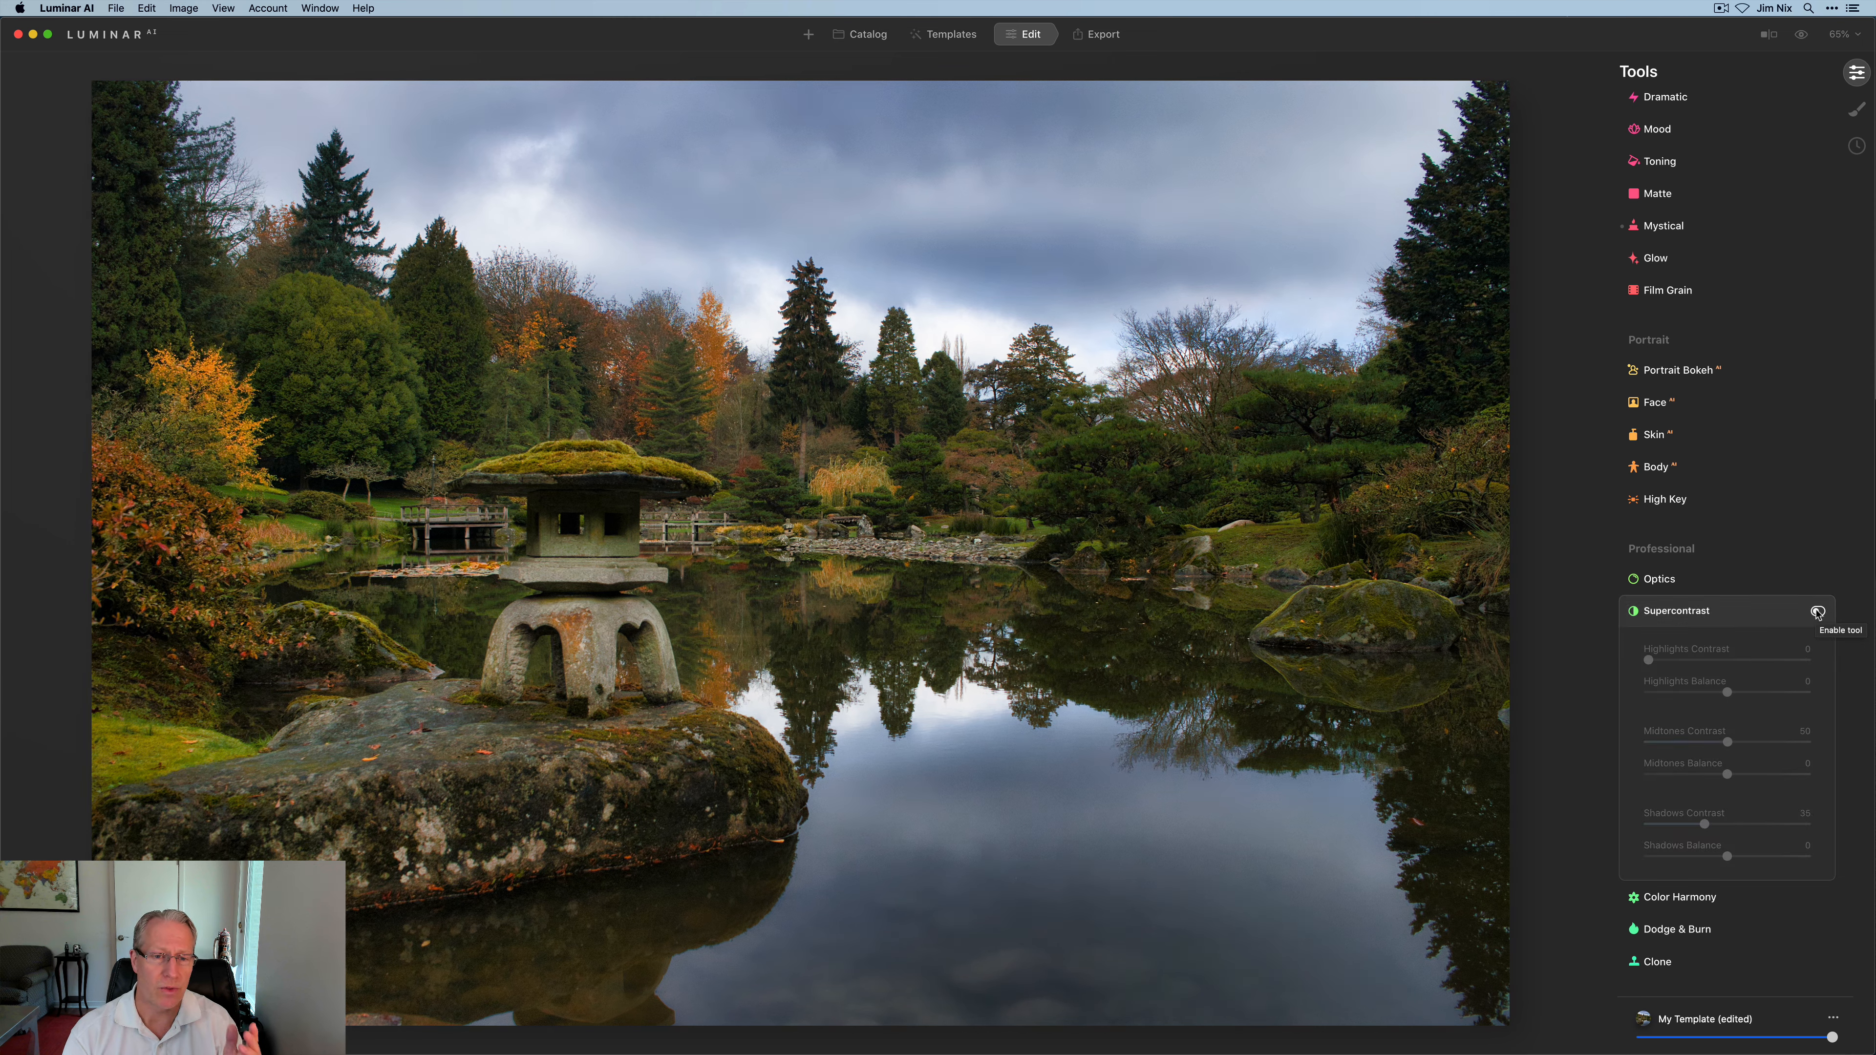
pyautogui.click(1818, 612)
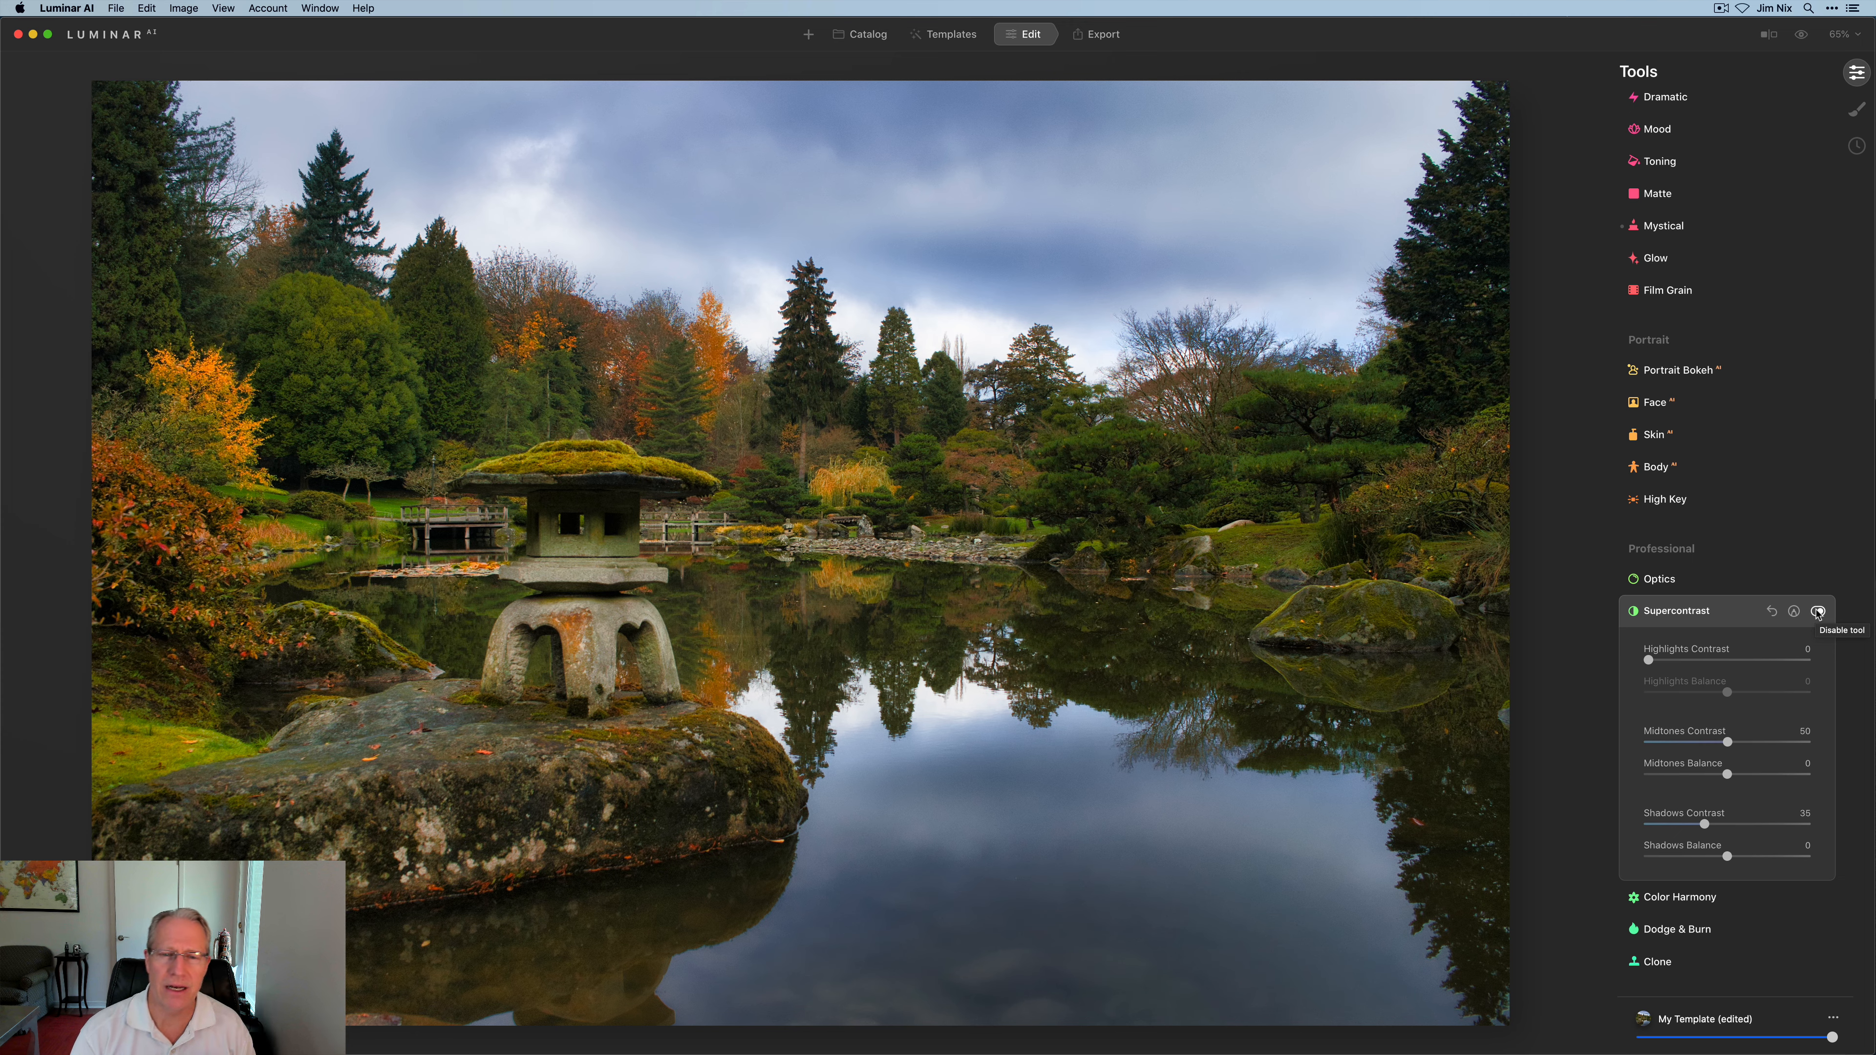
# - Set the HSL saturation of Green to -15 and compare the photo without the Color adjustments
pyautogui.scroll(5, 1807, 433)
pyautogui.scroll(10, 1807, 433)
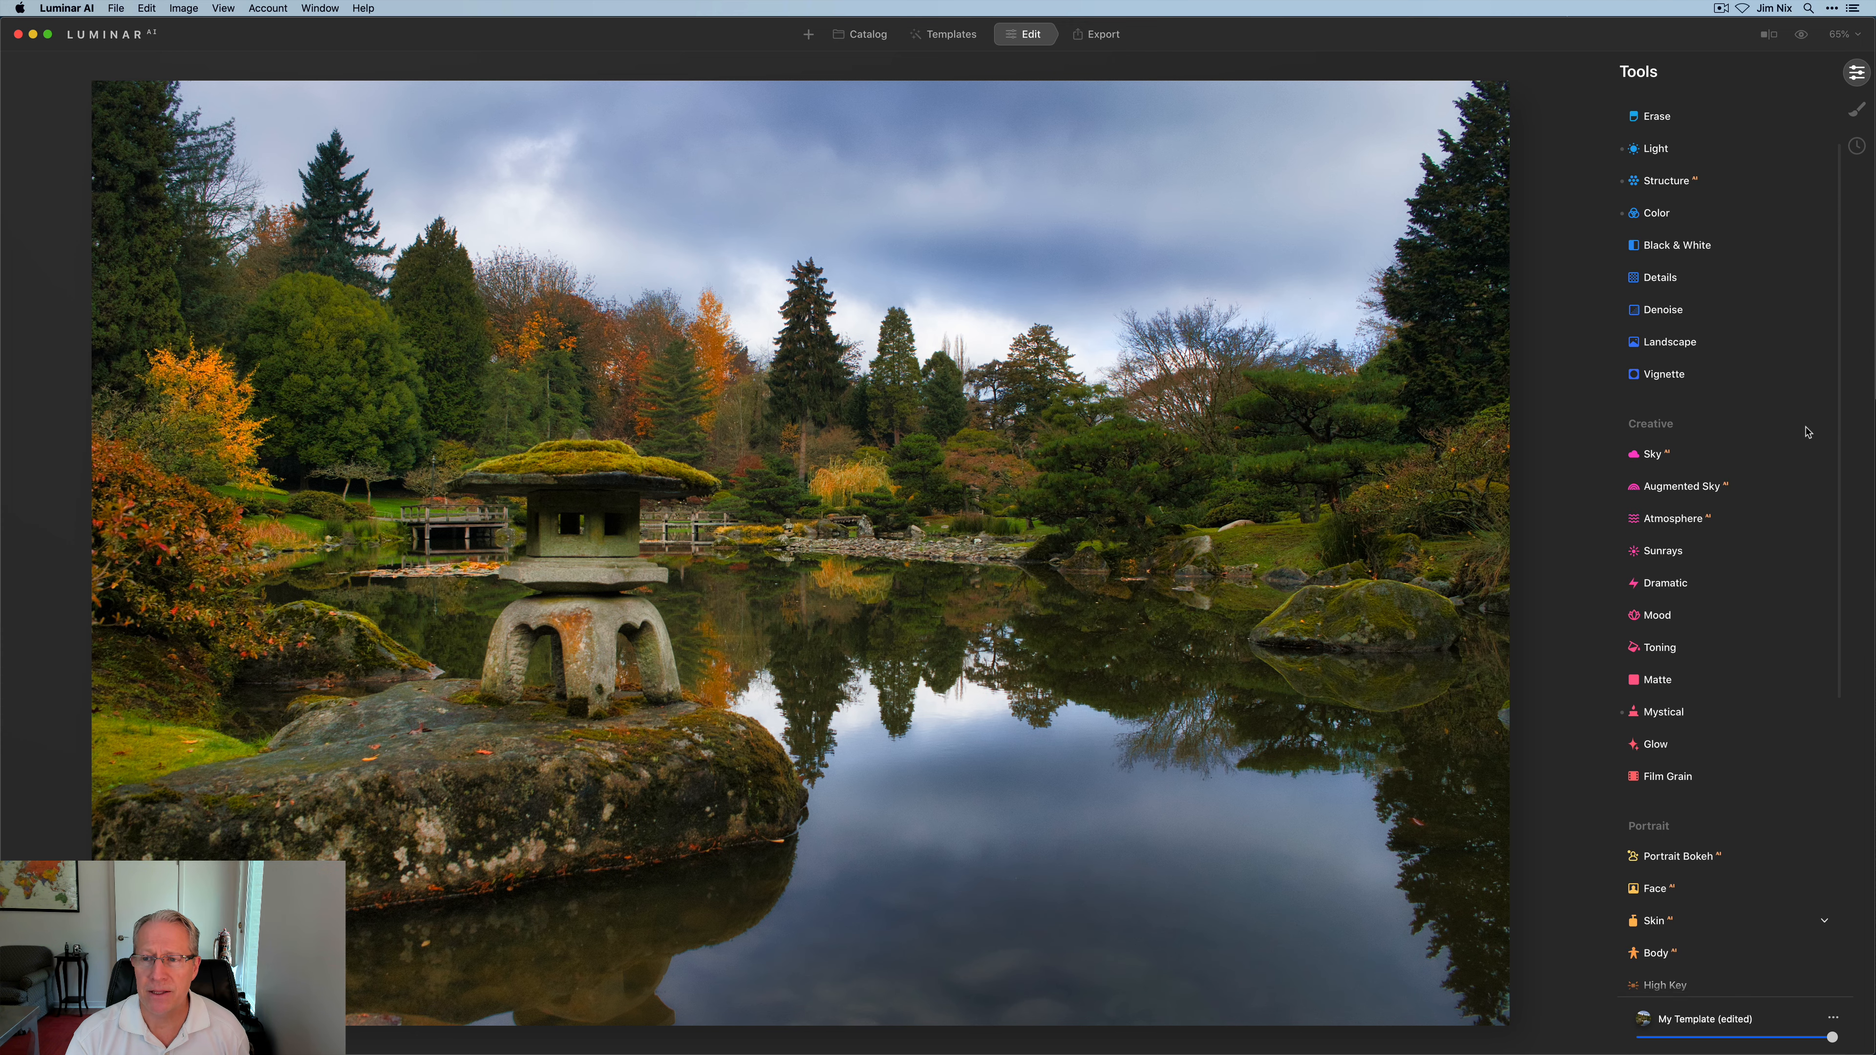
pyautogui.click(1678, 298)
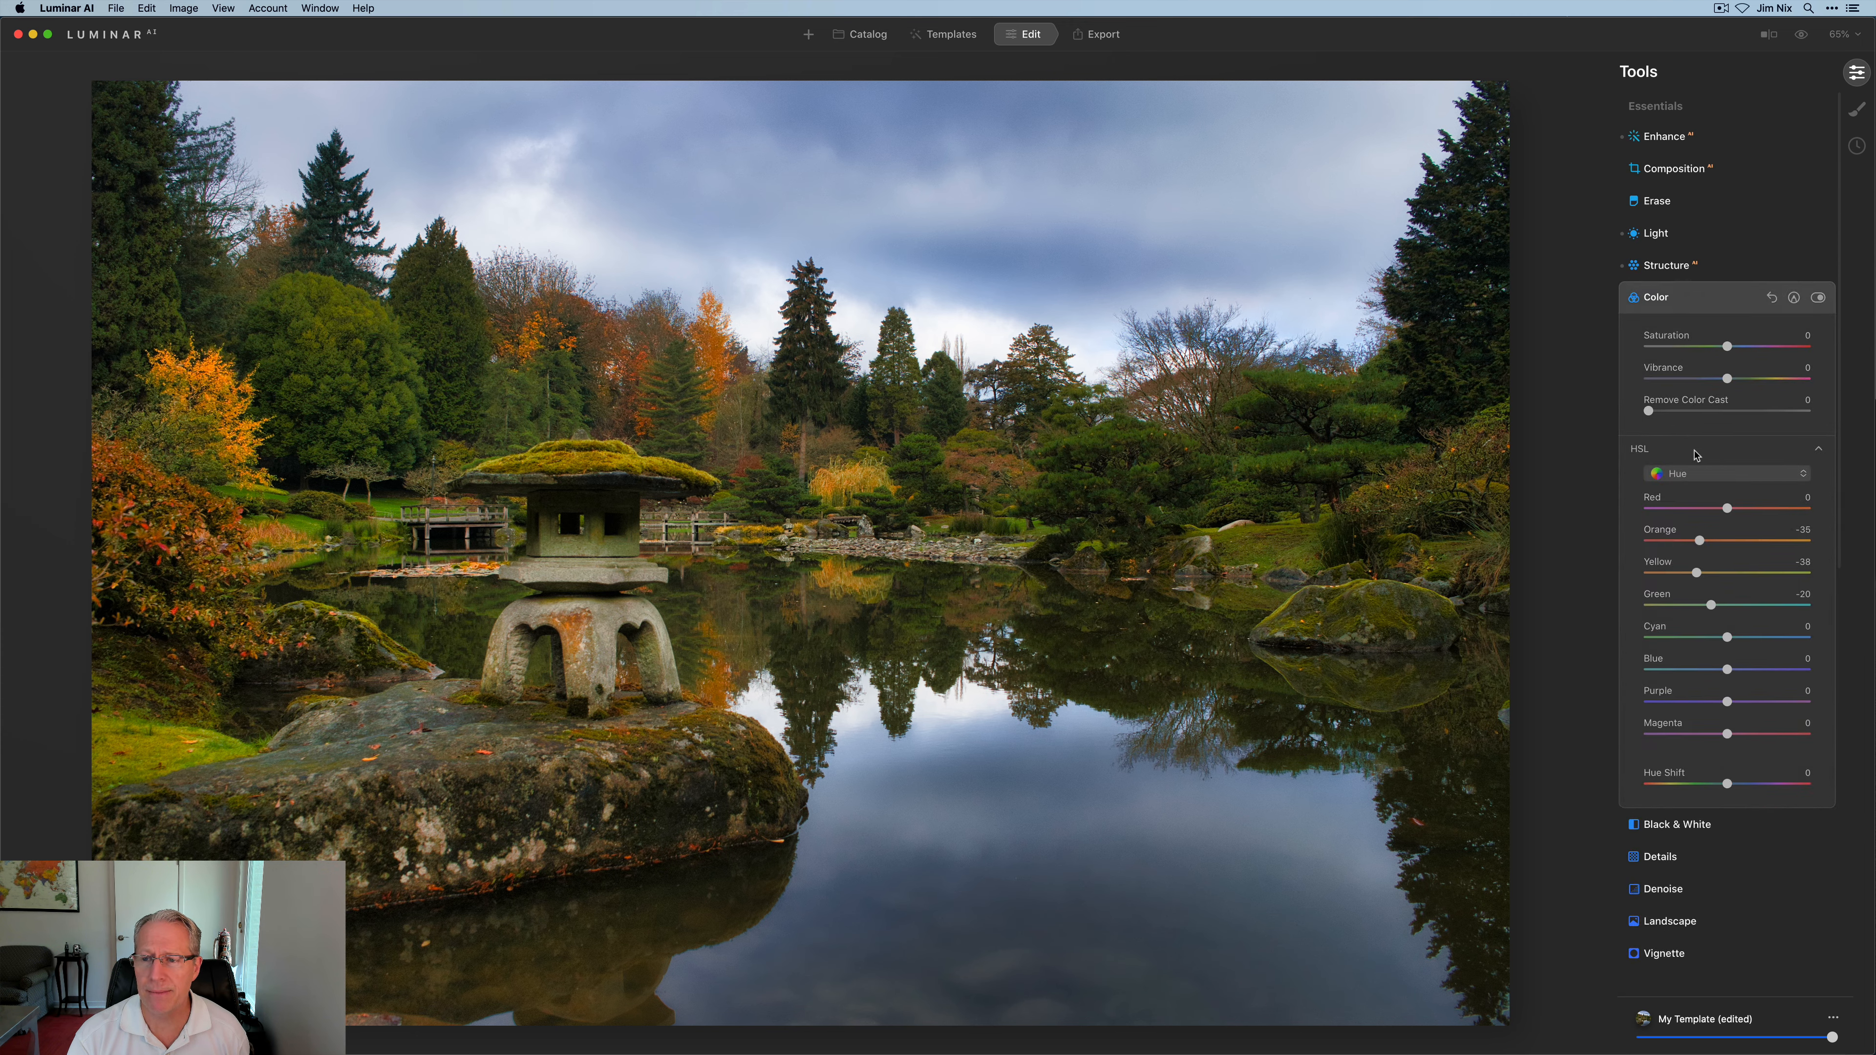
pyautogui.click(1698, 472)
pyautogui.click(1694, 516)
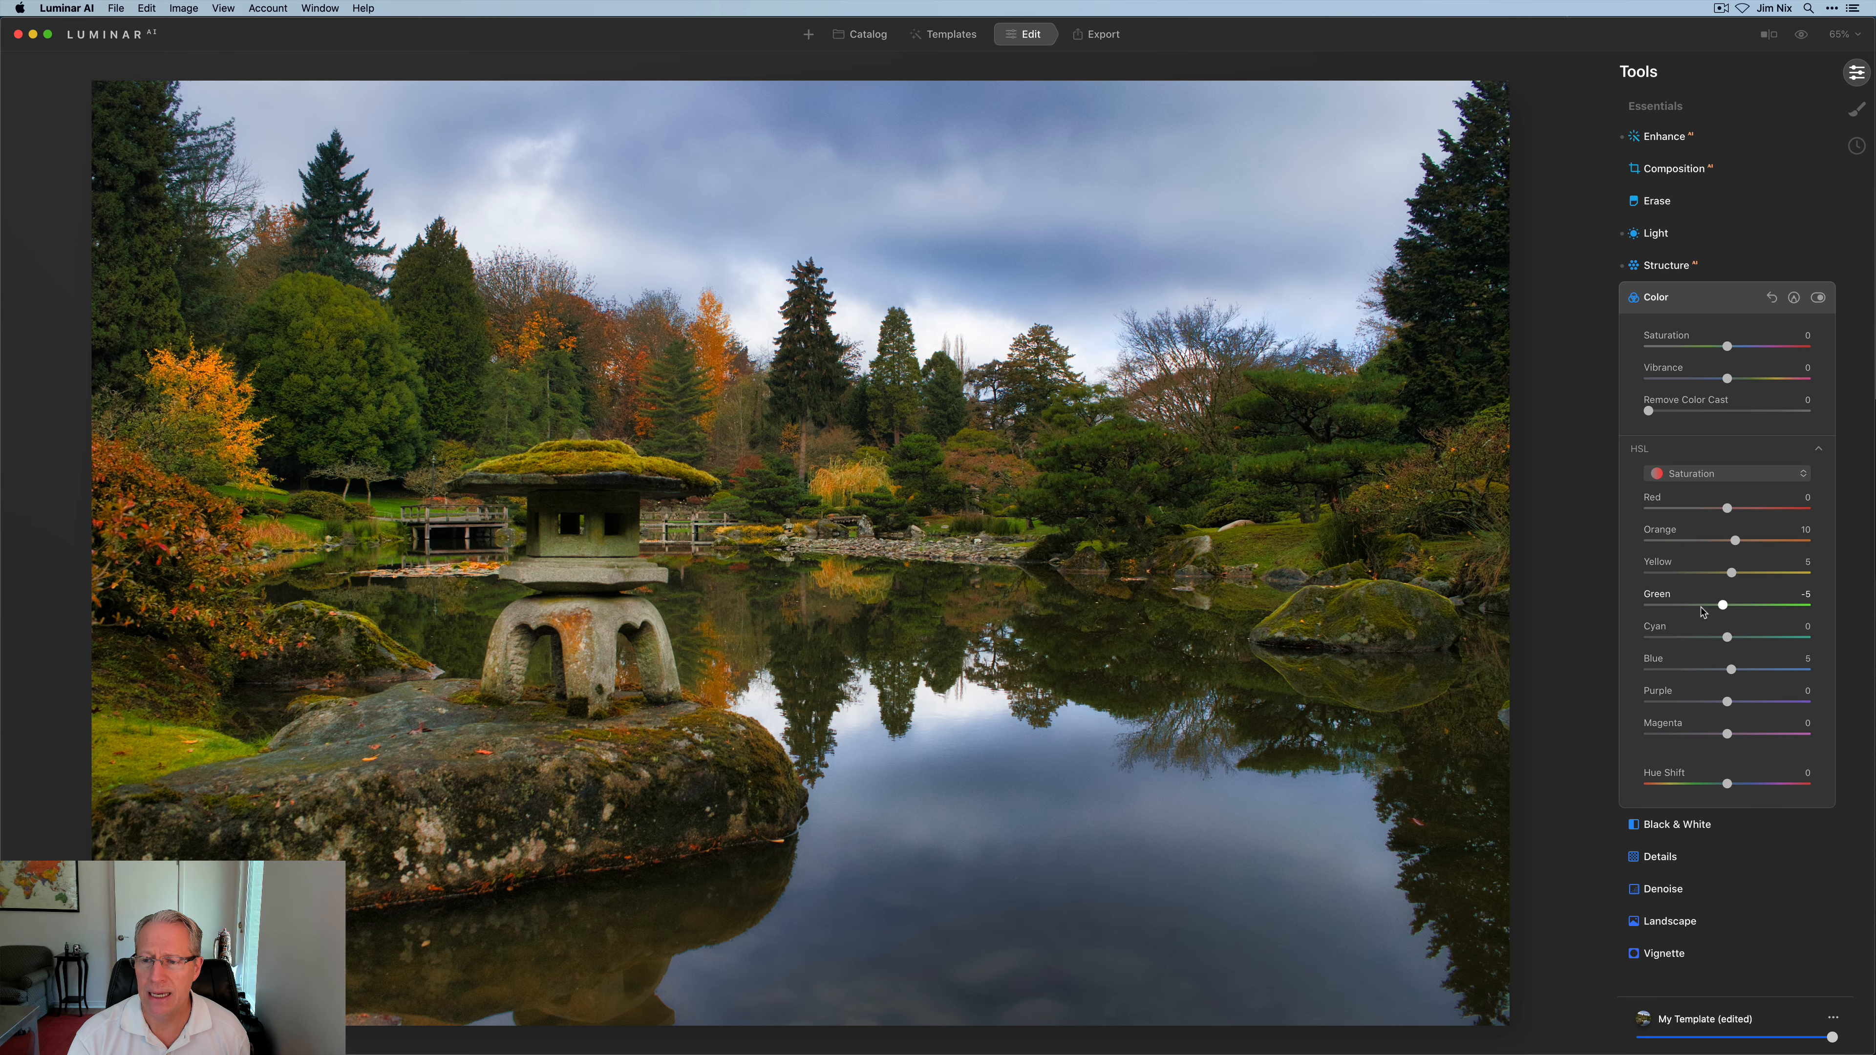
pyautogui.moveTo(1723, 605); pyautogui.dragTo(1715, 606)
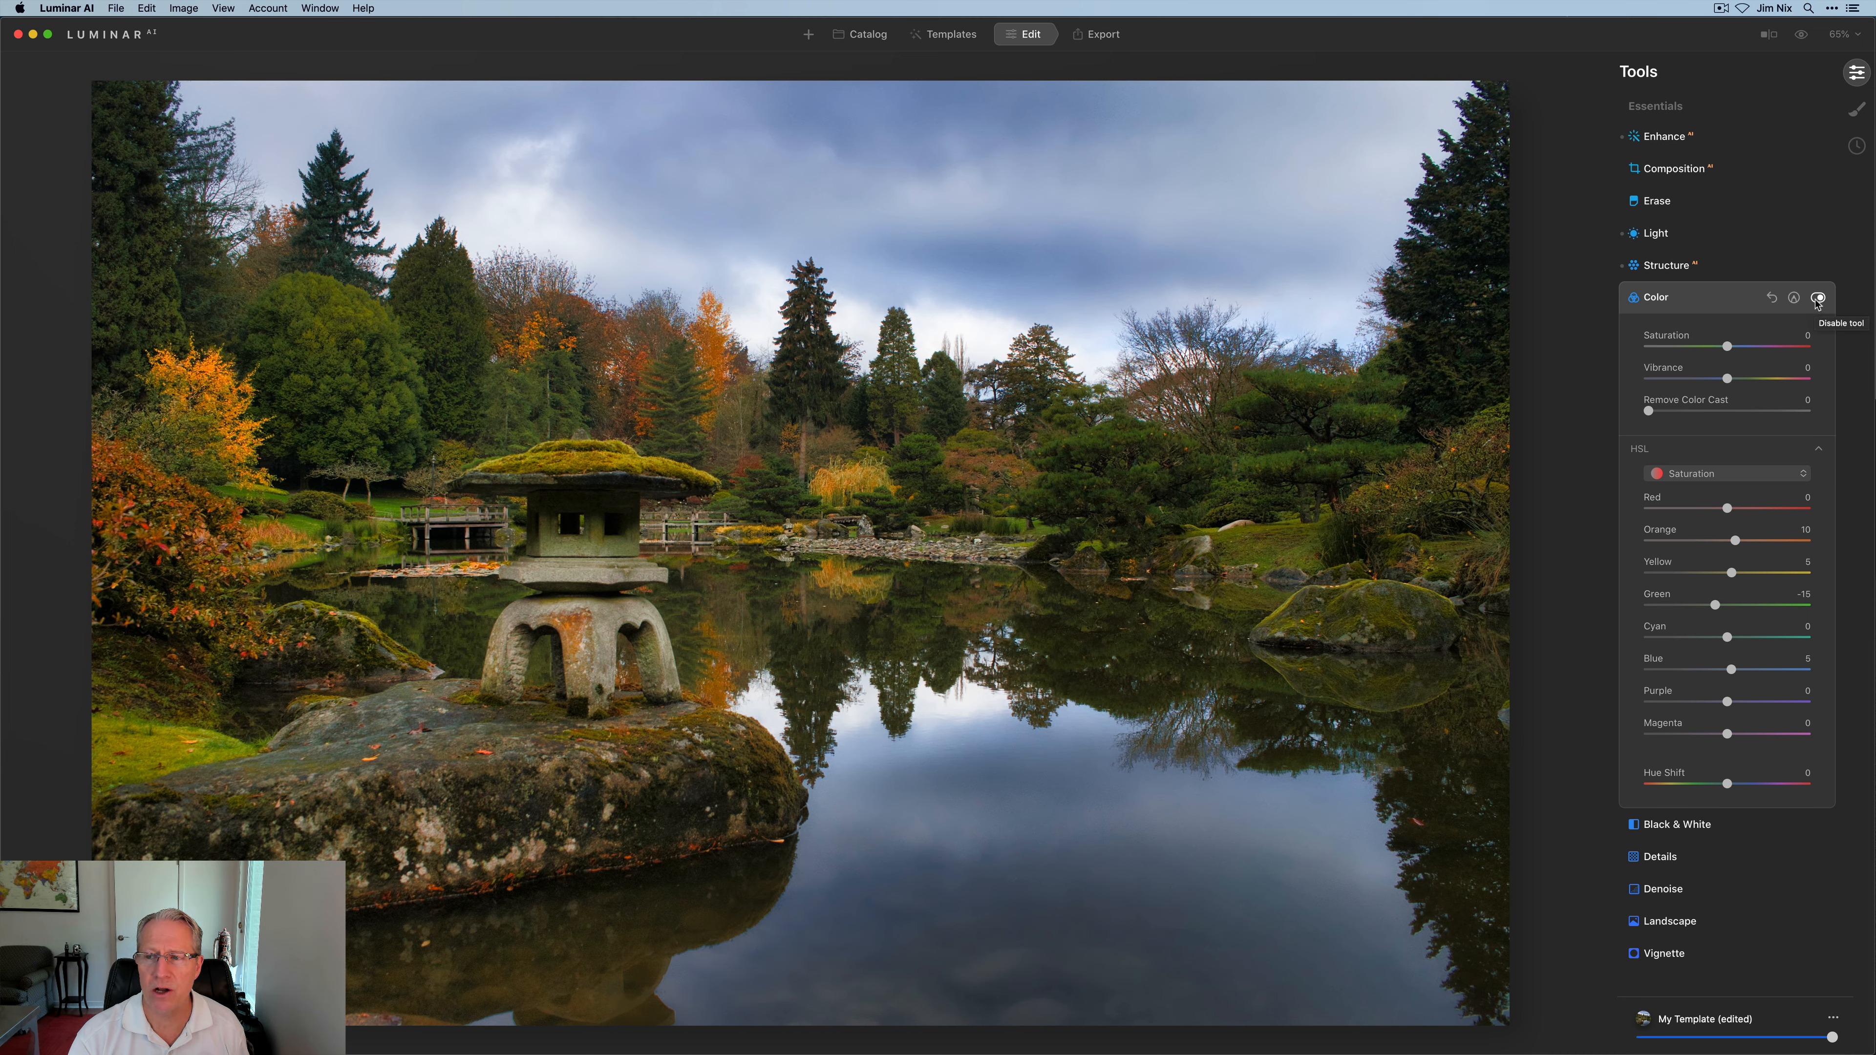
pyautogui.click(1818, 298)
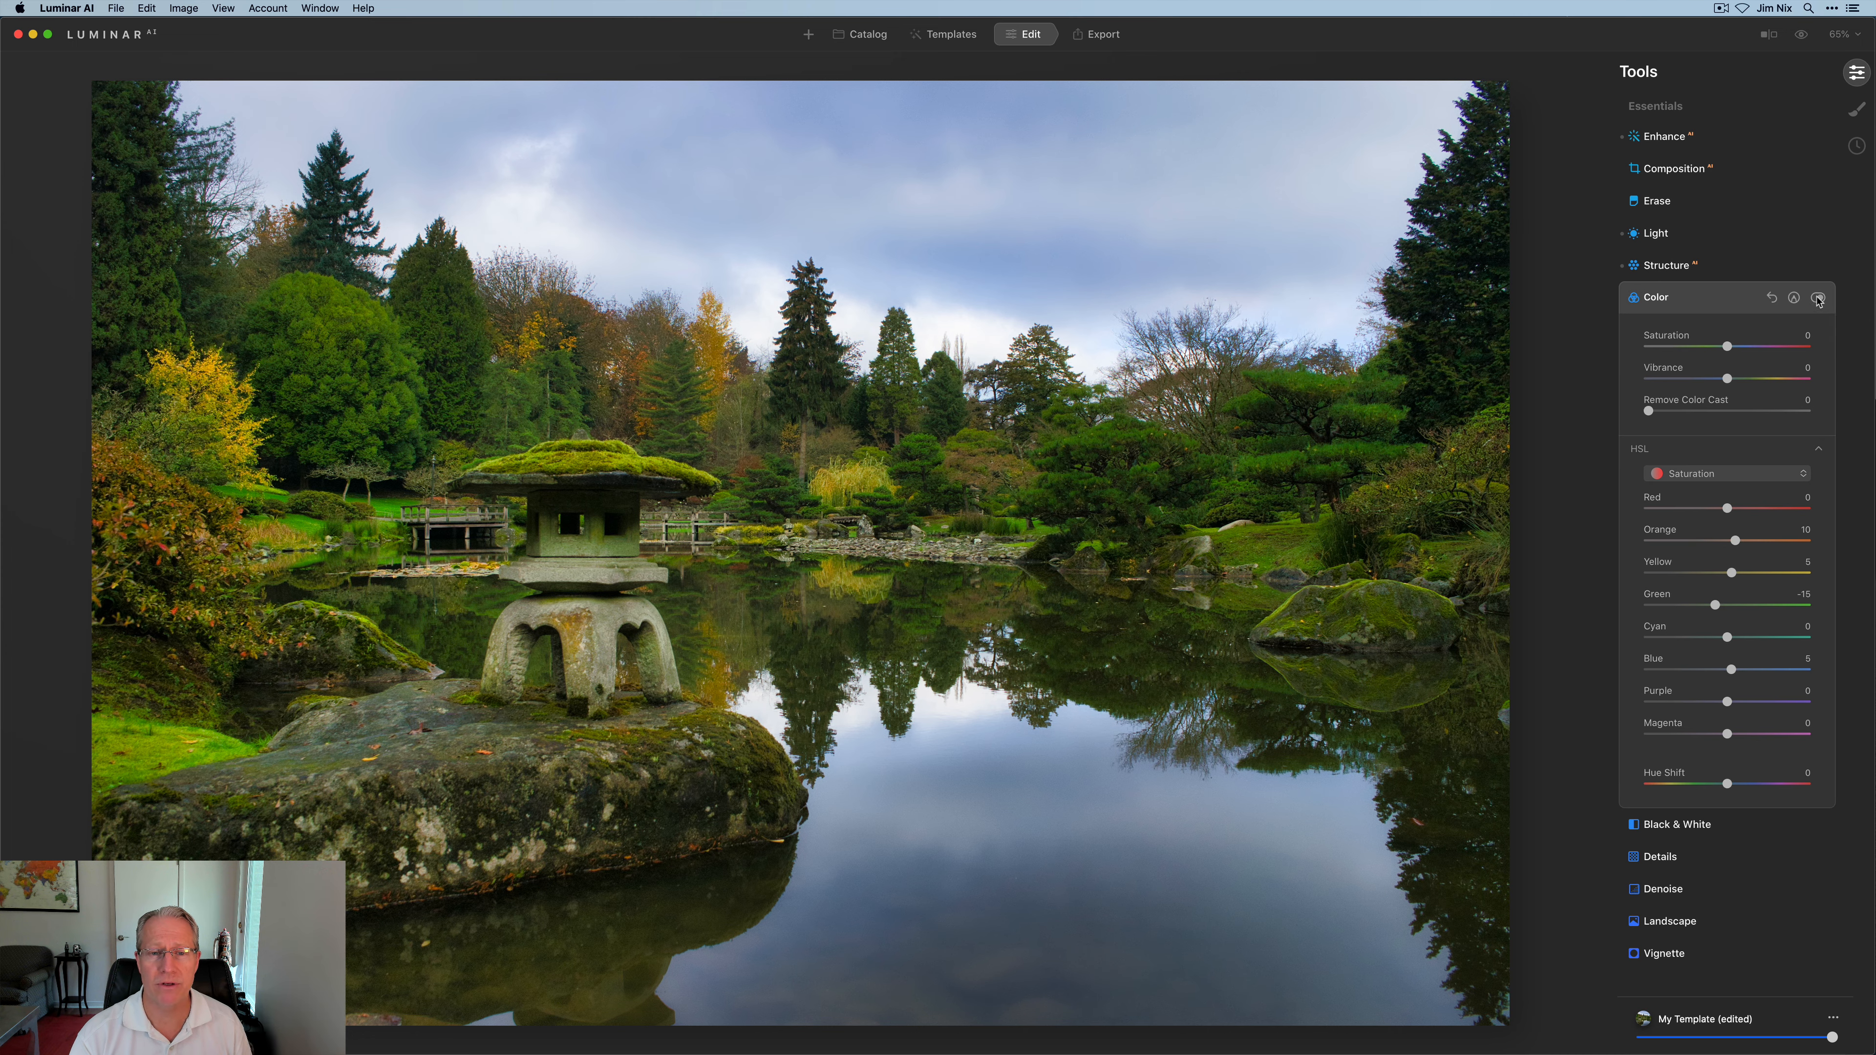
pyautogui.click(1818, 298)
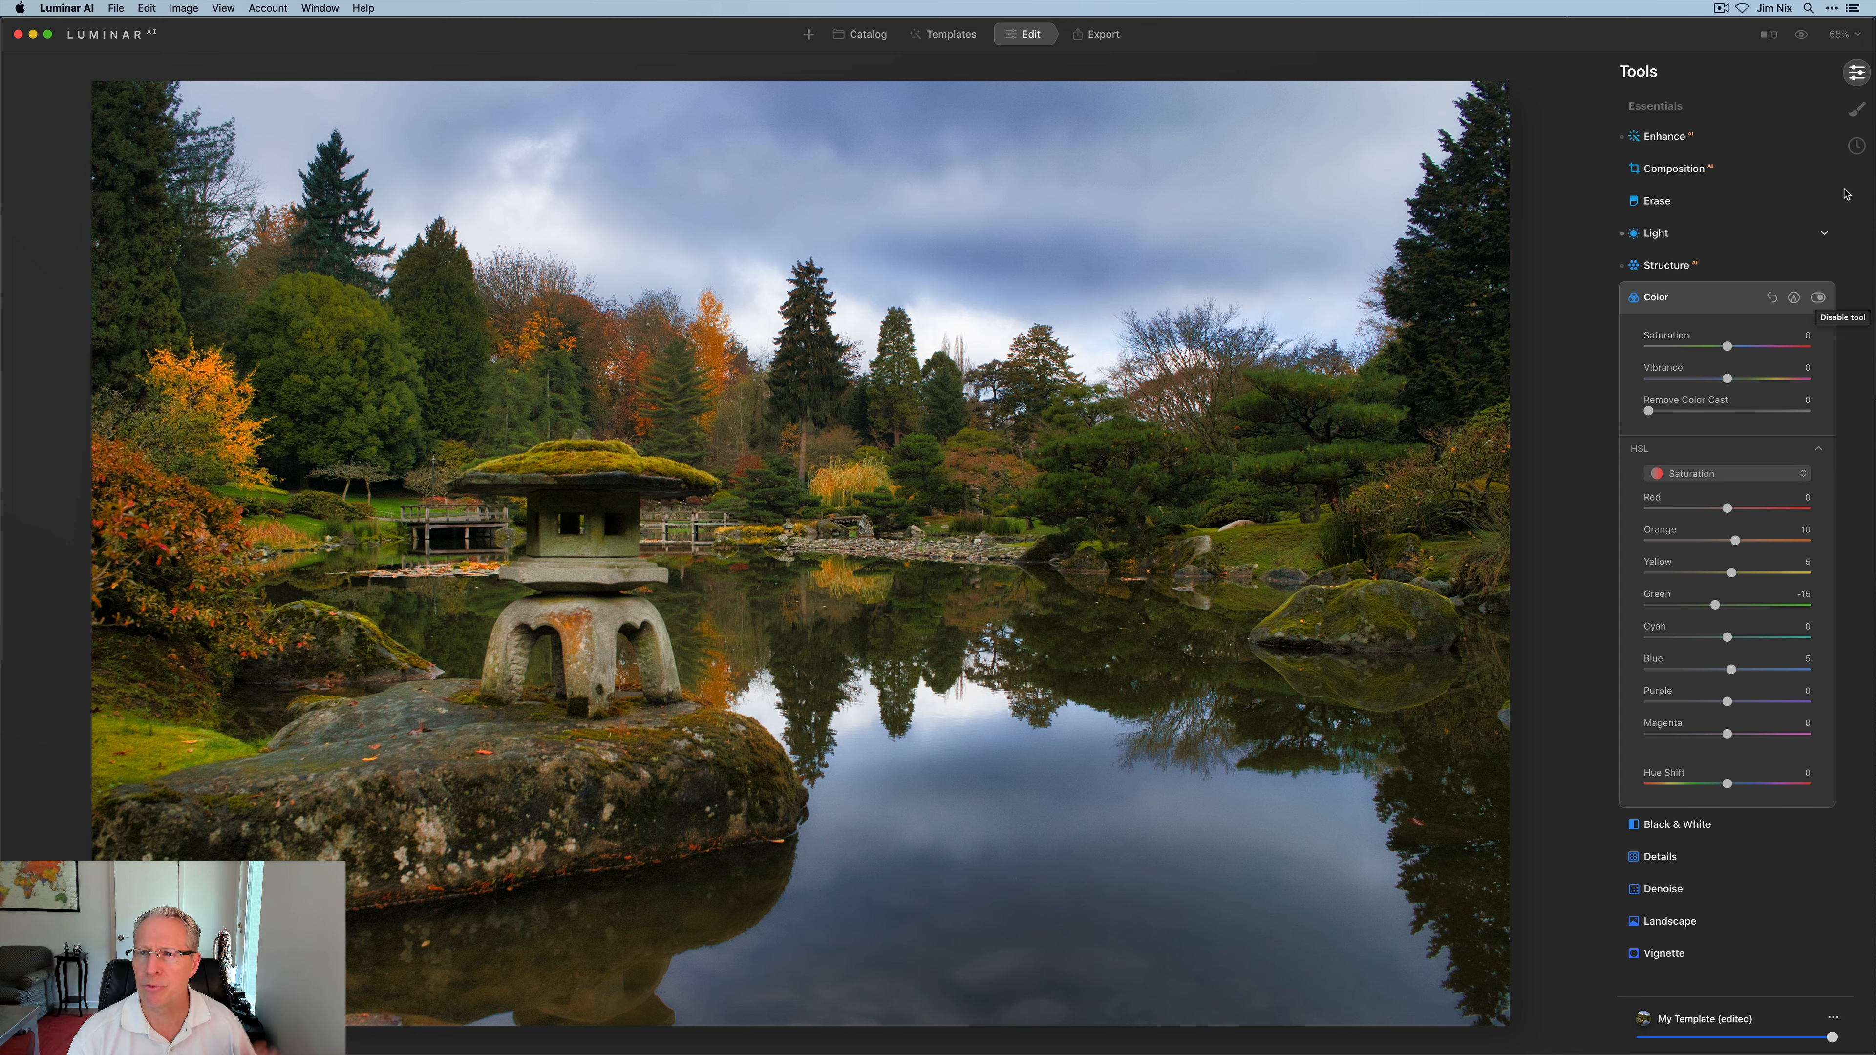
# - Compare the edited photo with the original using the split before/after view, and close the Color tool
pyautogui.click(1768, 35)
pyautogui.moveTo(801, 445); pyautogui.dragTo(675, 467)
pyautogui.click(1769, 35)
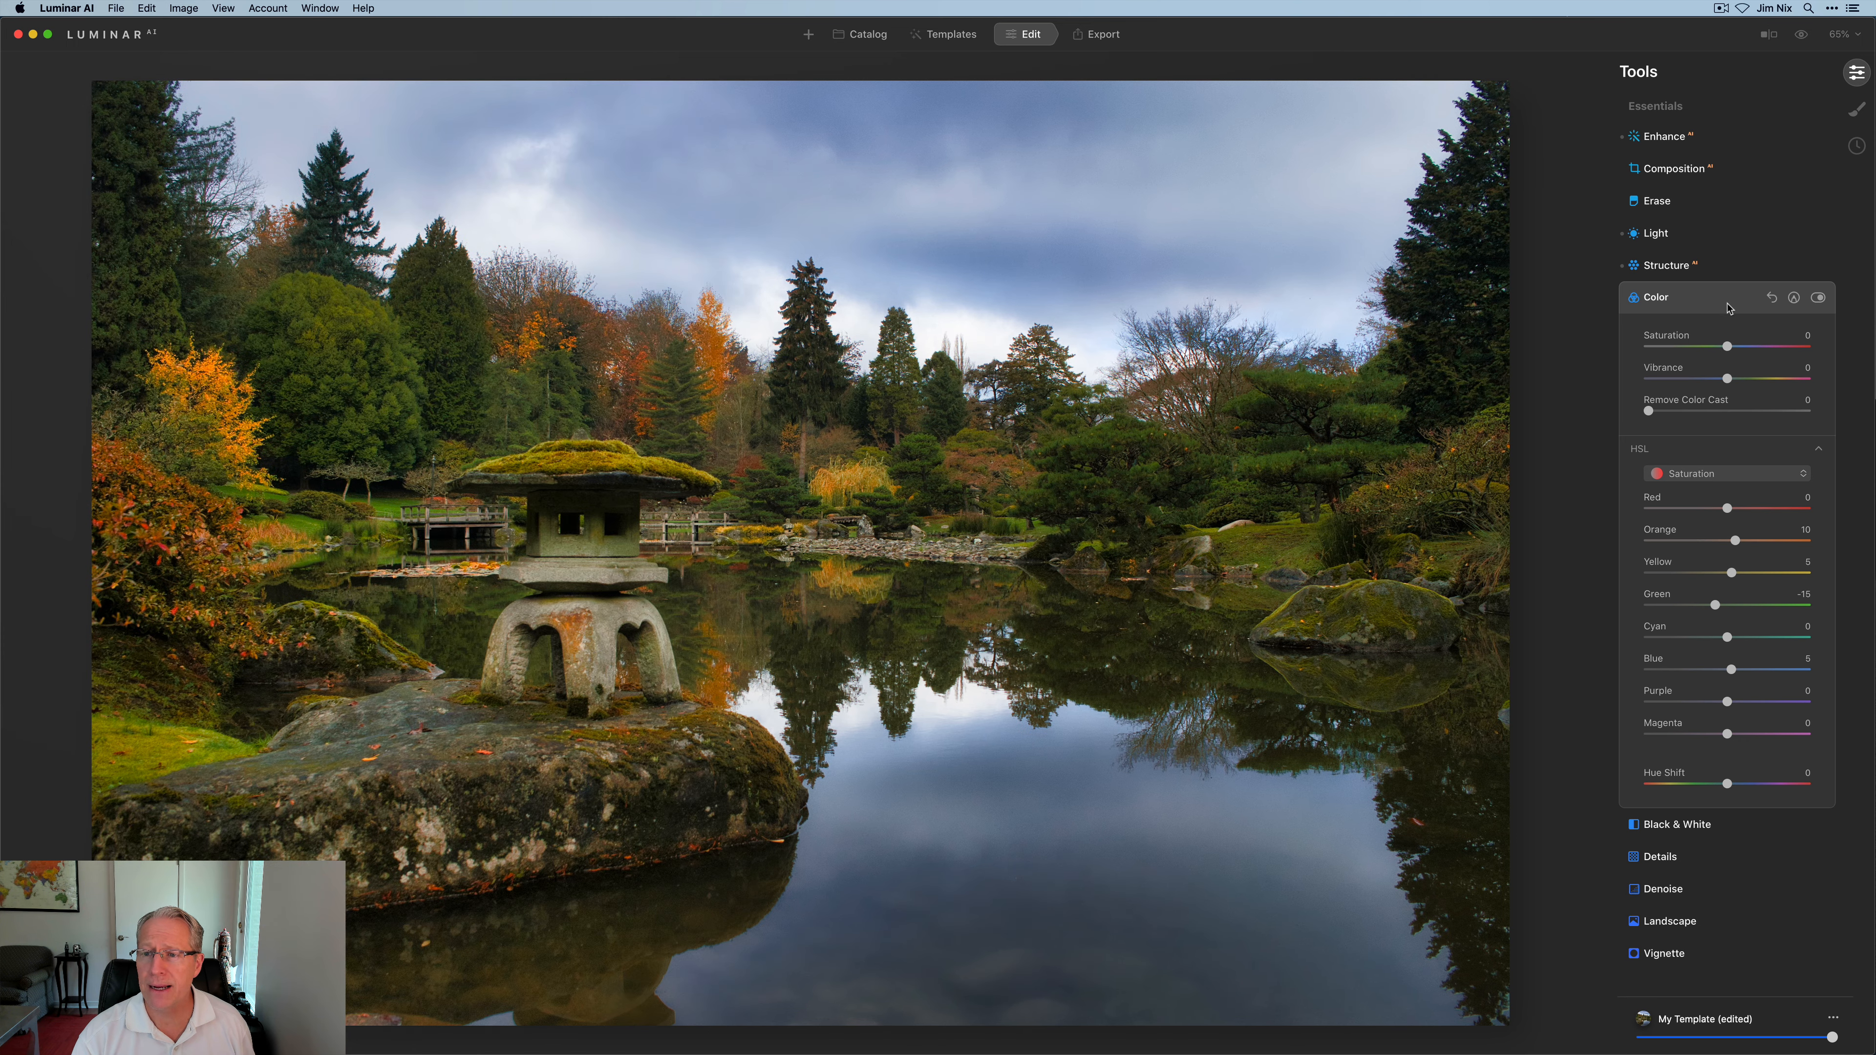
pyautogui.click(1729, 307)
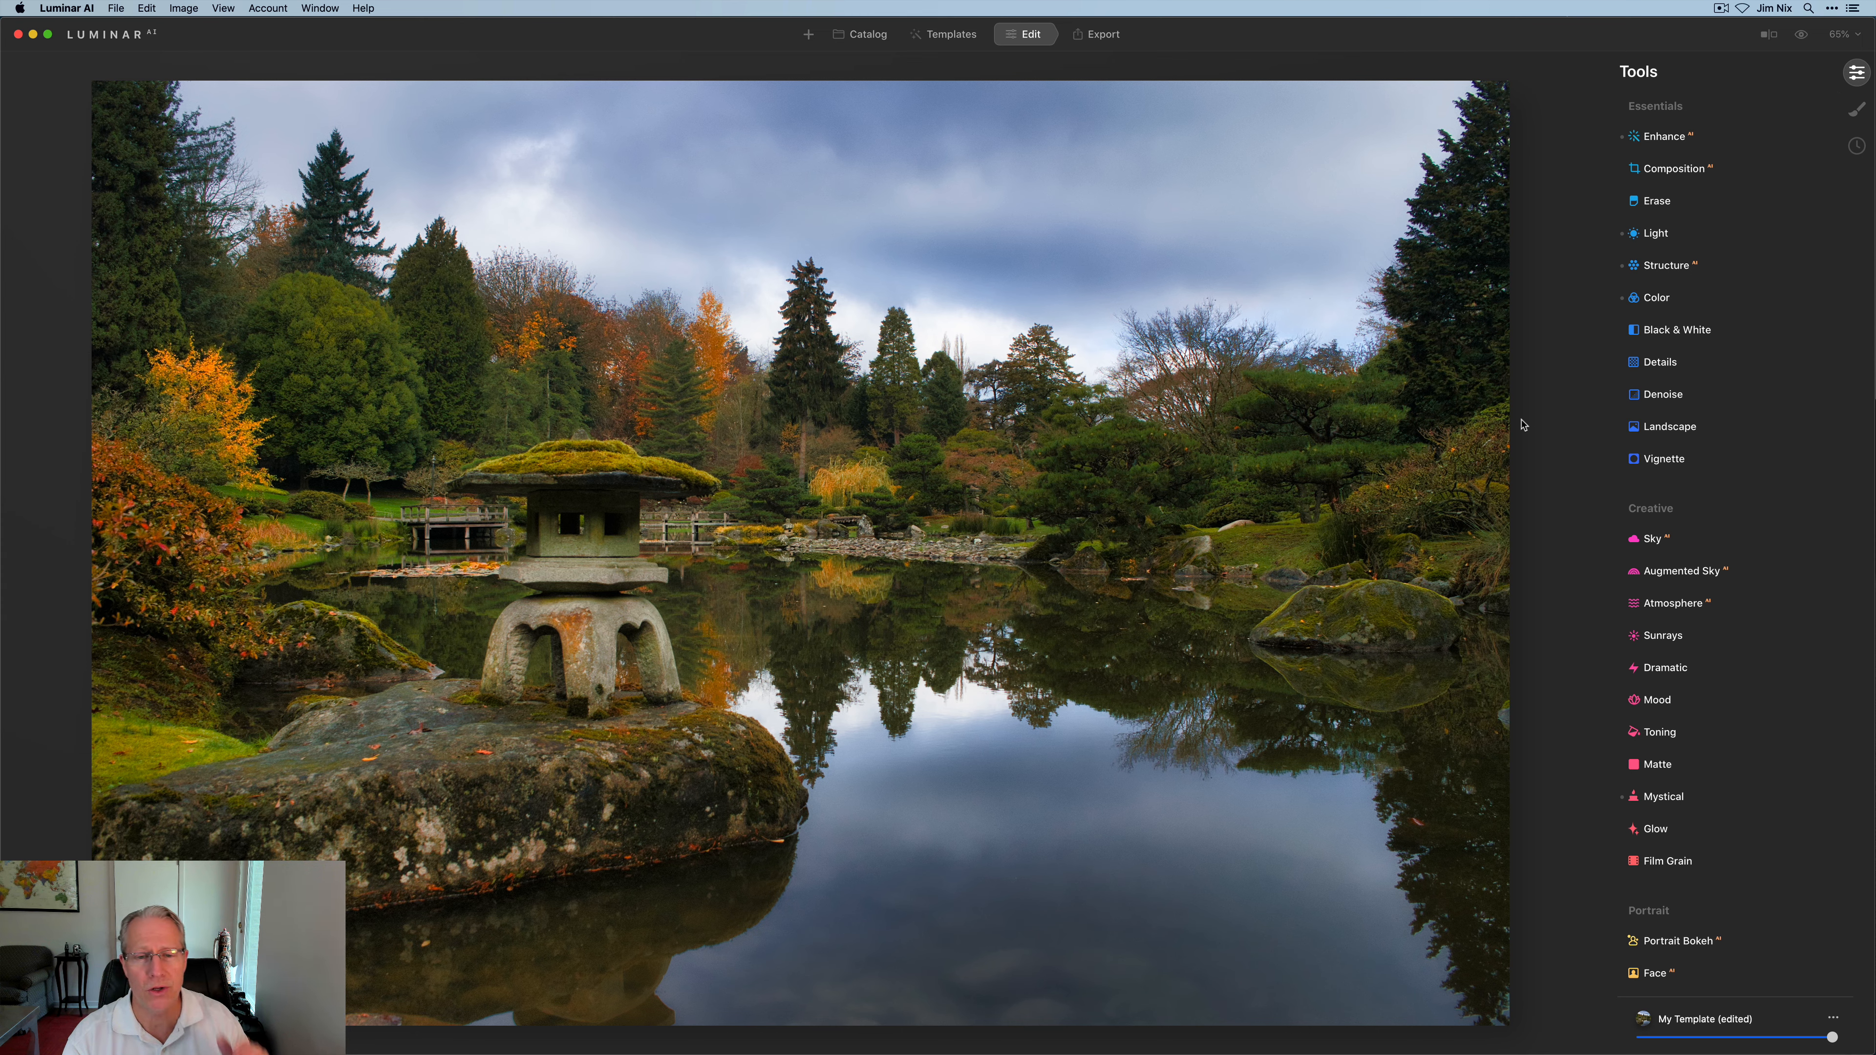